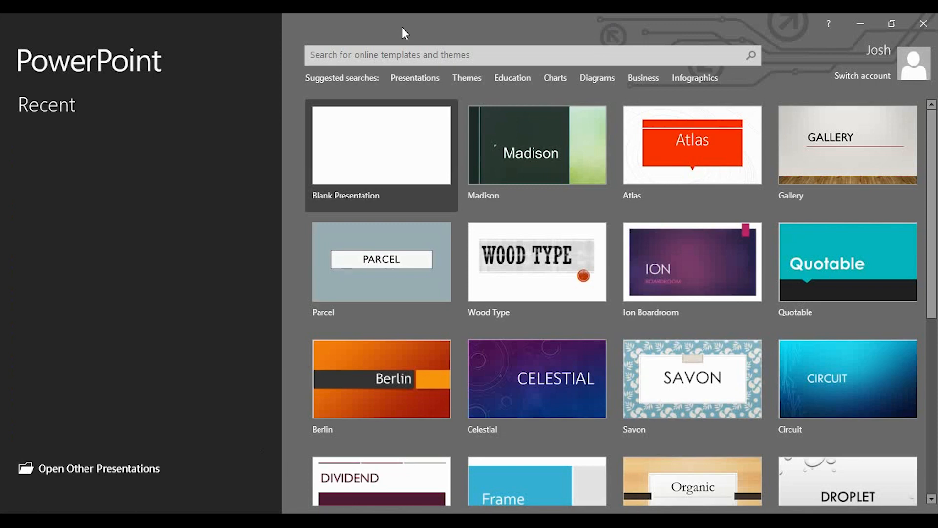
Step: Create a blank presentation and delete the title and subtitle placeholders from its first slide
left_click(398, 139)
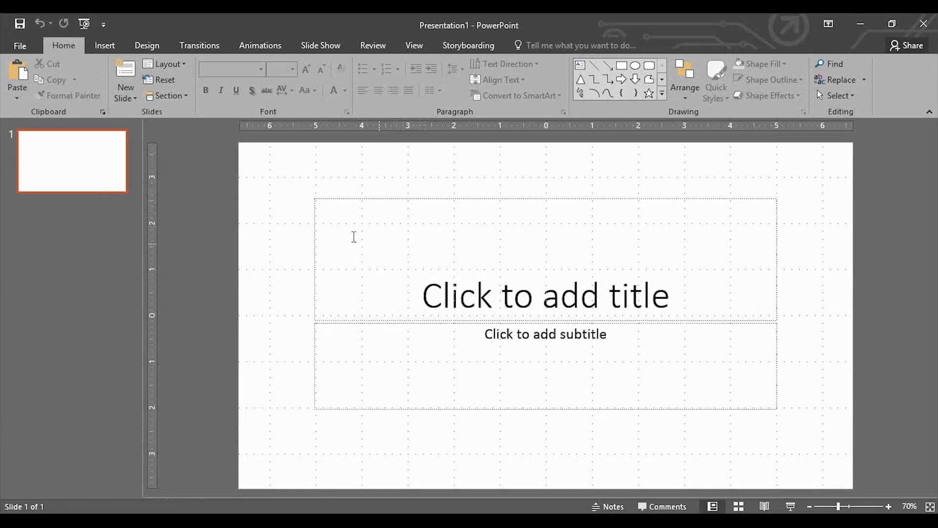
left_click_drag(282, 175, 834, 476)
key("Delete")
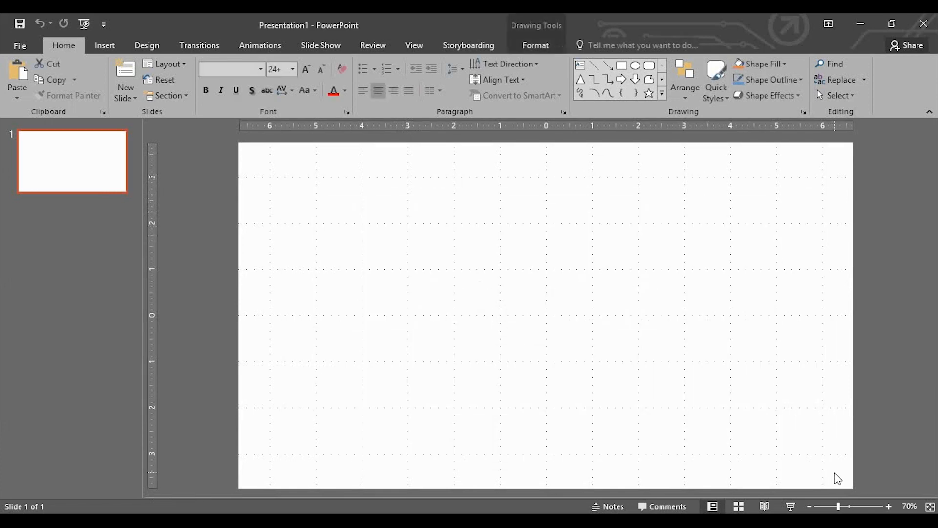
Step: Add a slide with the Blank layout and delete the original first slide
left_click(126, 98)
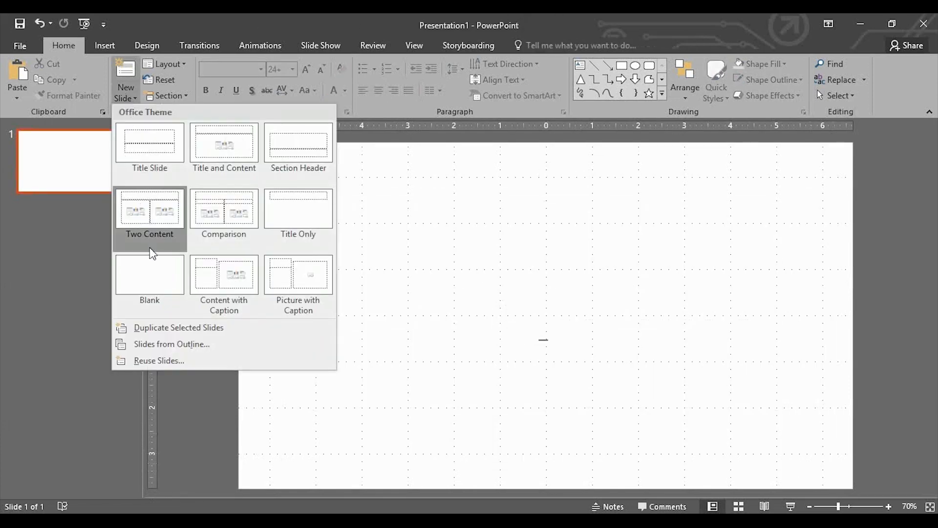
left_click(151, 276)
left_click(94, 182)
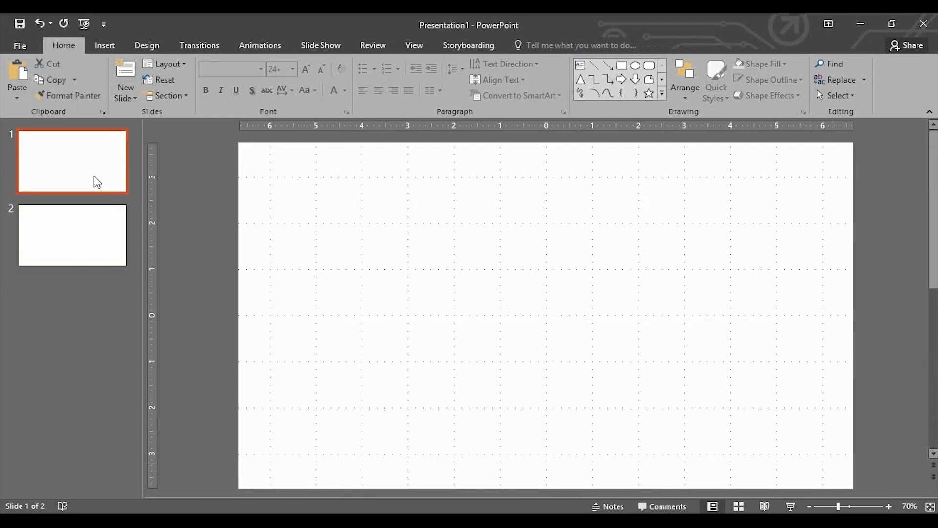
key("Delete")
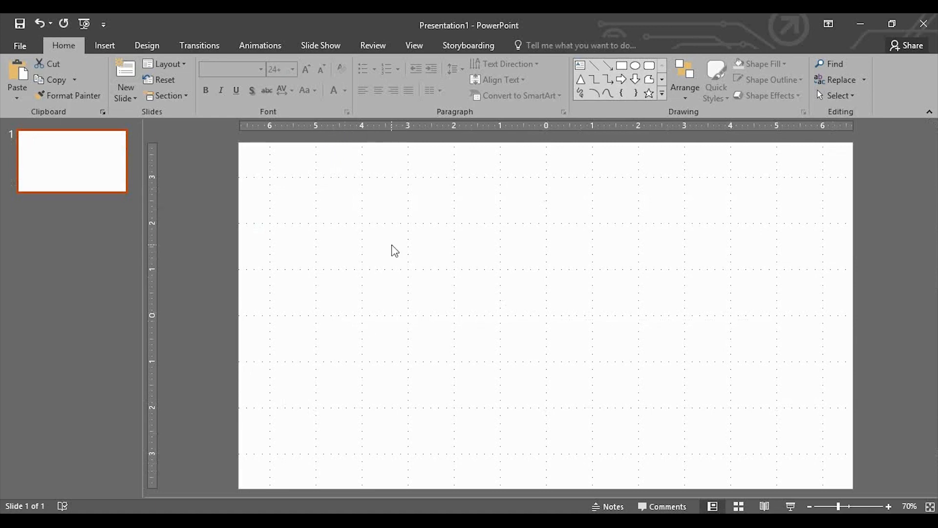
Step: Draw a straight 45-degree line rising to the right near the slide's middle, about 2.85 inches wide and 2.85 inches high
left_click(413, 47)
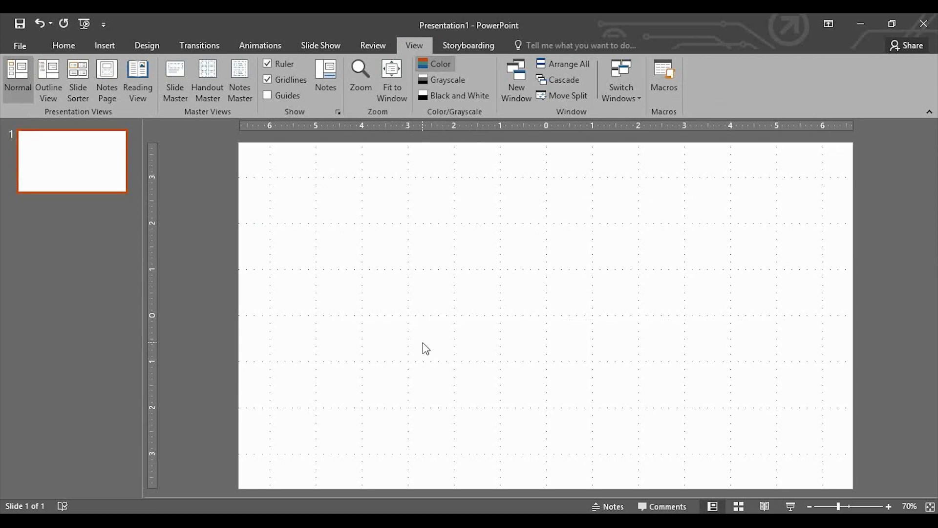
left_click(115, 45)
left_click(235, 90)
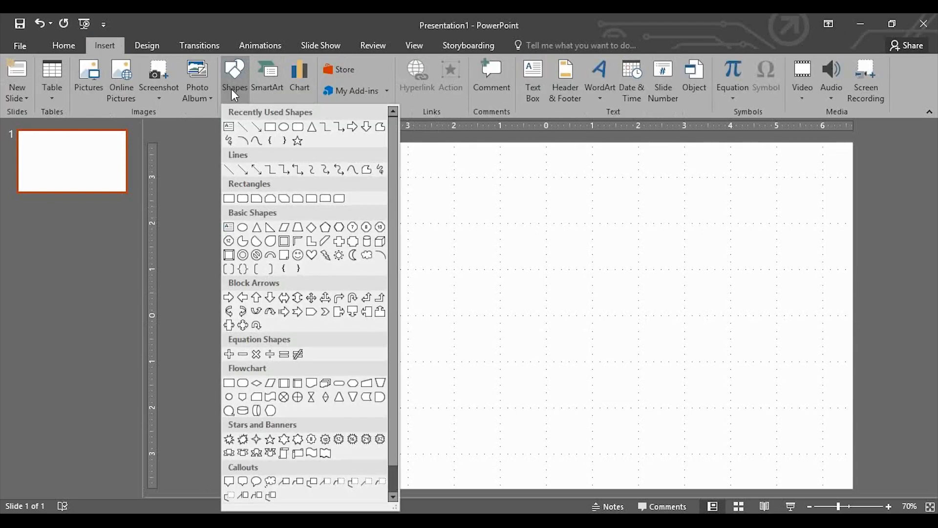
left_click(243, 128)
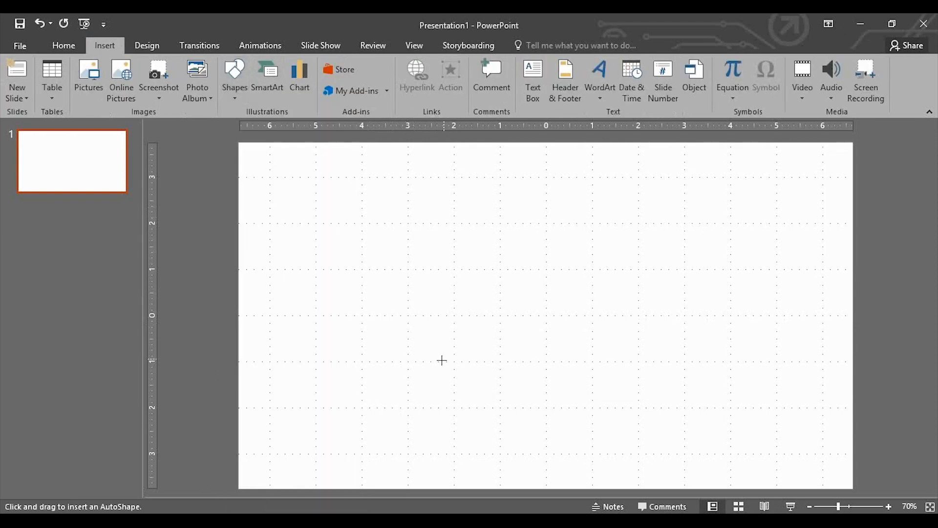
mouse_move(438, 361)
left_mouse_down()
mouse_move(516, 299)
mouse_move(503, 283)
mouse_move(547, 281)
mouse_move(569, 229)
left_mouse_up()
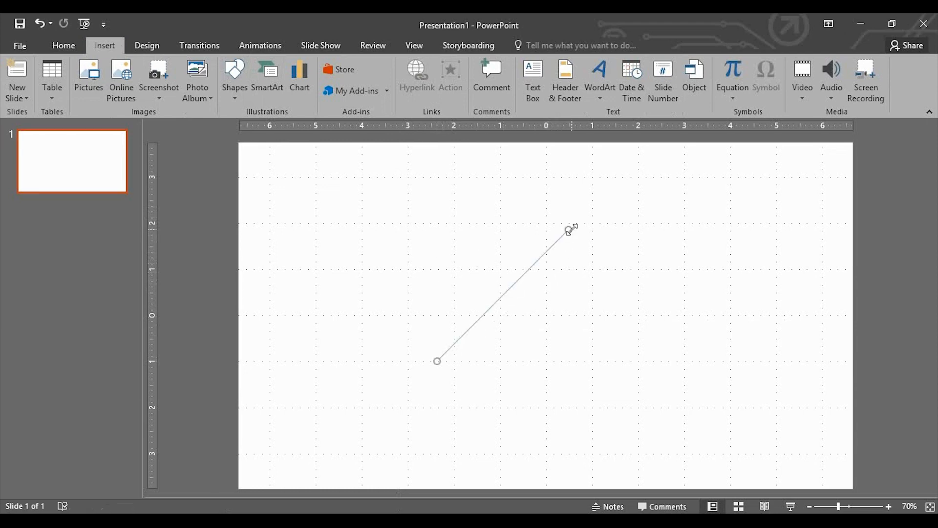
Step: Give the diagonal line a black outline with a weight of 3 pt
left_click(346, 79)
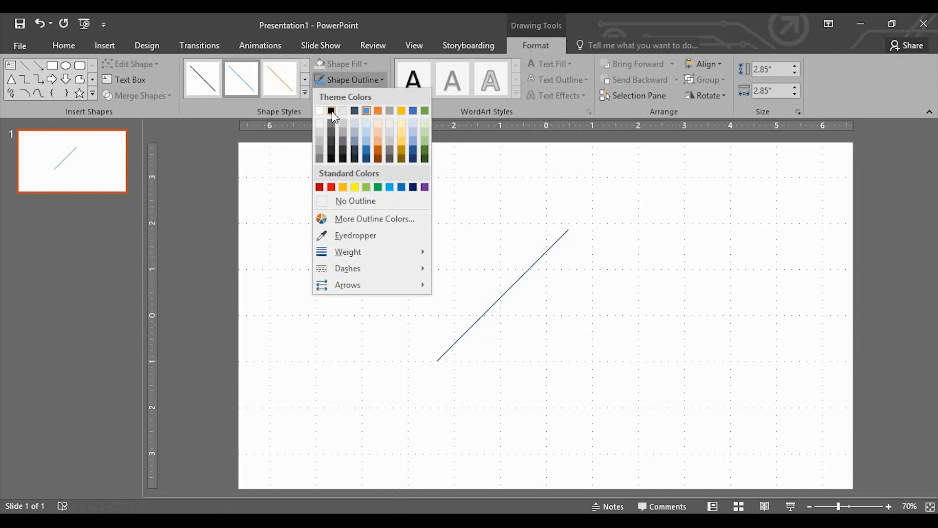
left_click(332, 111)
left_click(353, 80)
mouse_move(363, 249)
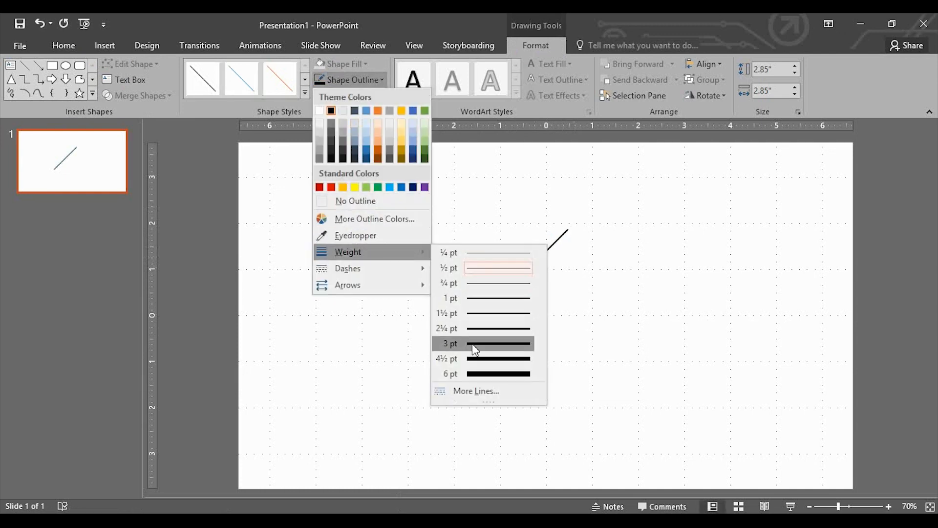
left_click(472, 344)
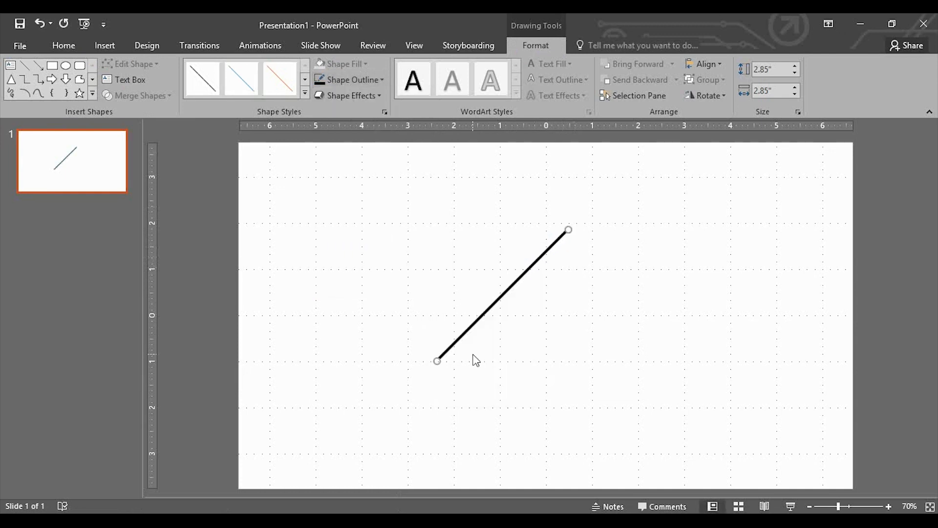
left_click(355, 225)
Step: Draw a small circle about 0.36 inches across beside the diagonal line and fill it black
left_click(101, 43)
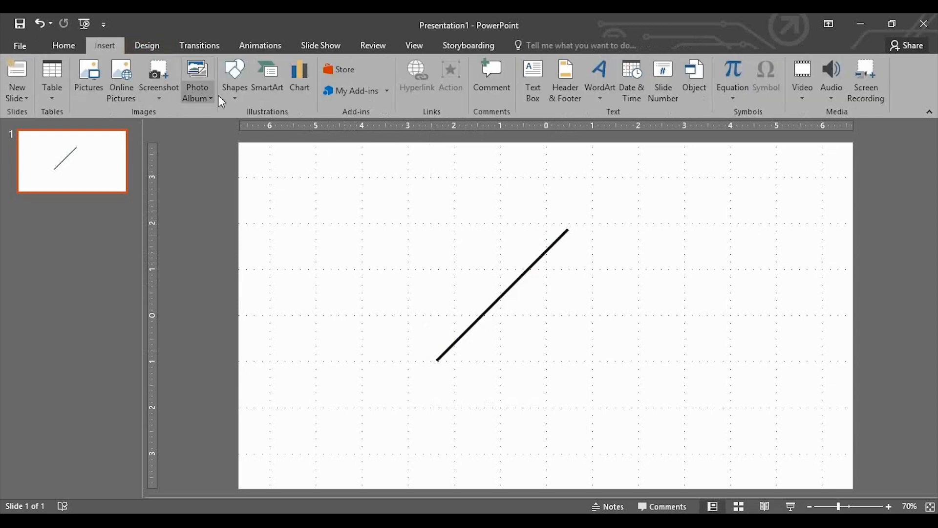
left_click(235, 78)
left_click(289, 131)
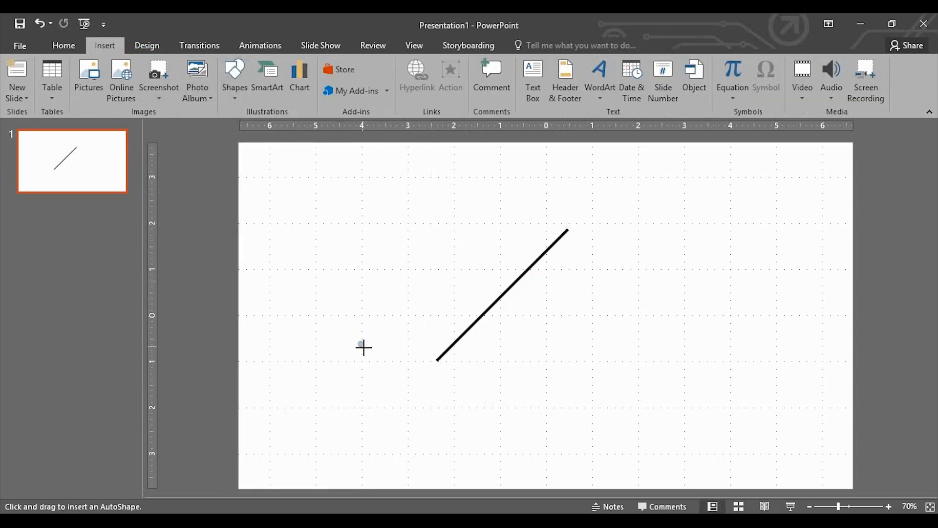
left_click_drag(359, 342, 378, 361)
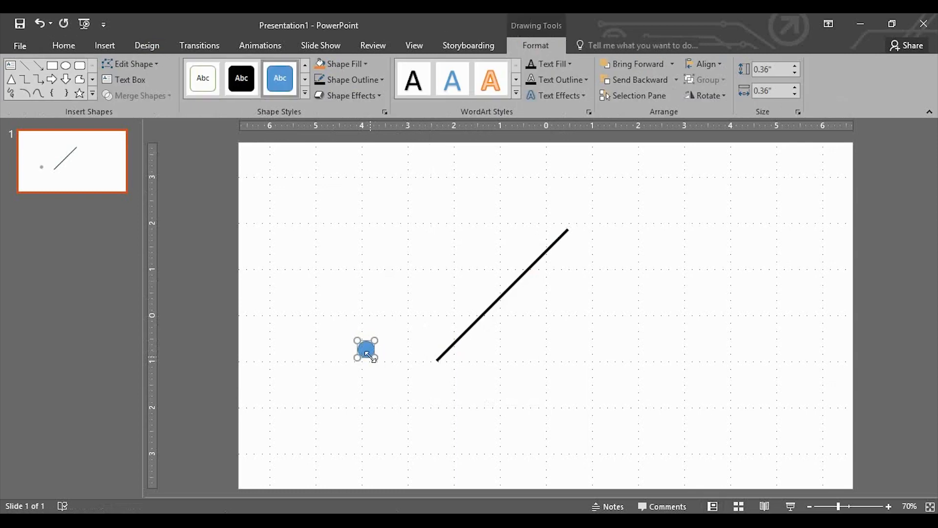
left_click(350, 62)
left_click(338, 94)
Step: Place the black circle on one end of the diagonal line and a copy of it on the other end
left_click_drag(368, 347, 565, 235)
key("ctrl+c")
key("ctrl+v")
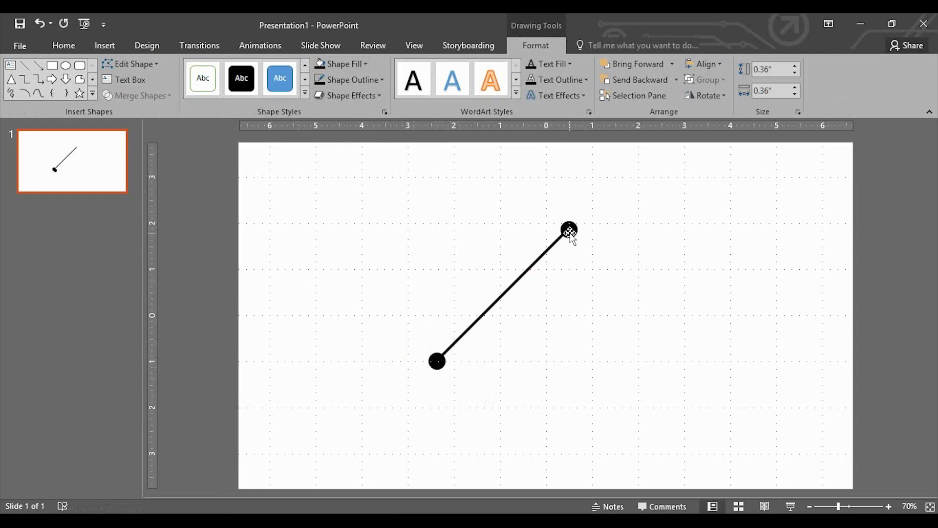
left_click(277, 154)
Step: Draw a horizontal line about 3.37 inches long below the diagonal line and set its weight to 3 pt
left_click(105, 45)
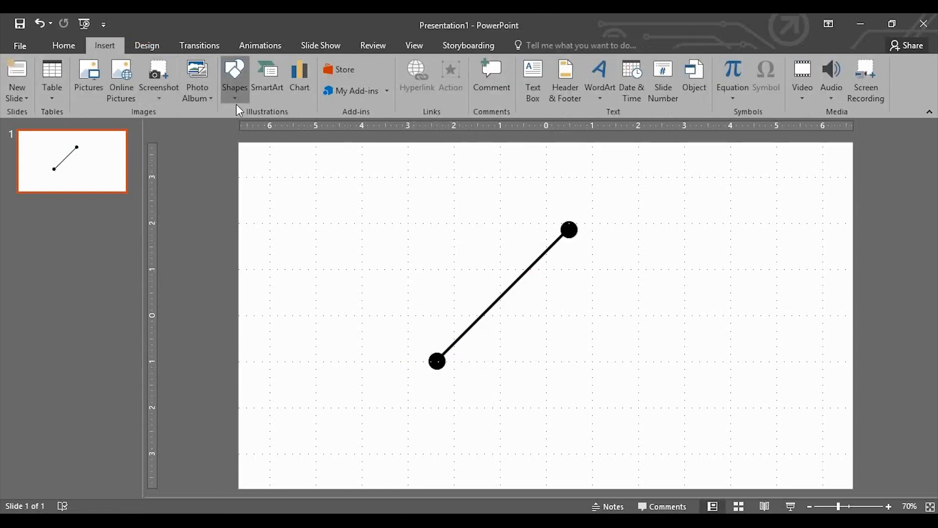
left_click(235, 91)
left_click(247, 130)
left_click_drag(413, 430, 569, 430)
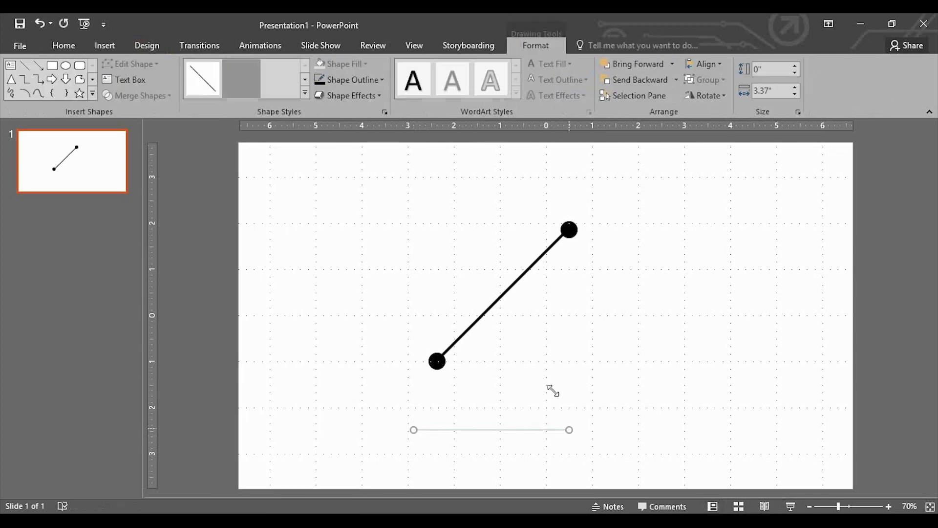
left_click(364, 82)
left_click(469, 343)
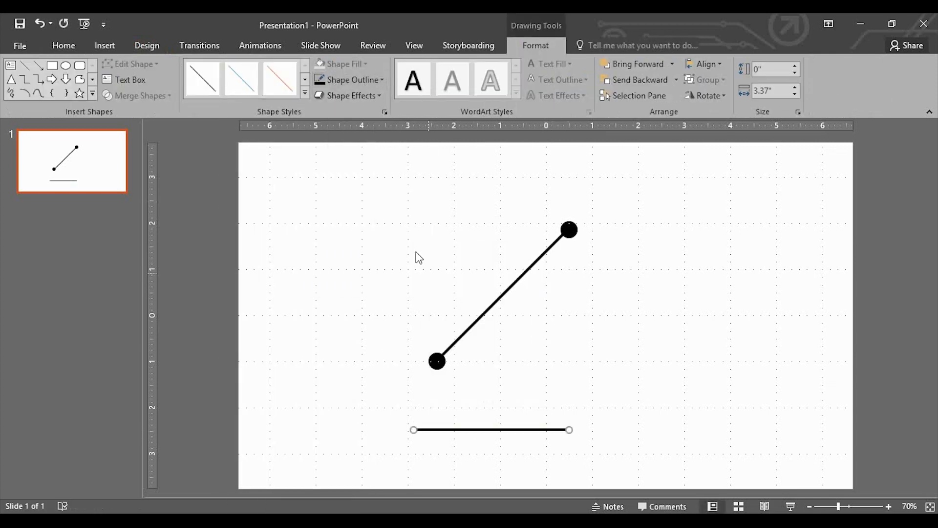
Step: Make the horizontal line dashed and move it so it starts at the centre of the lower circle
left_click(350, 80)
mouse_move(370, 270)
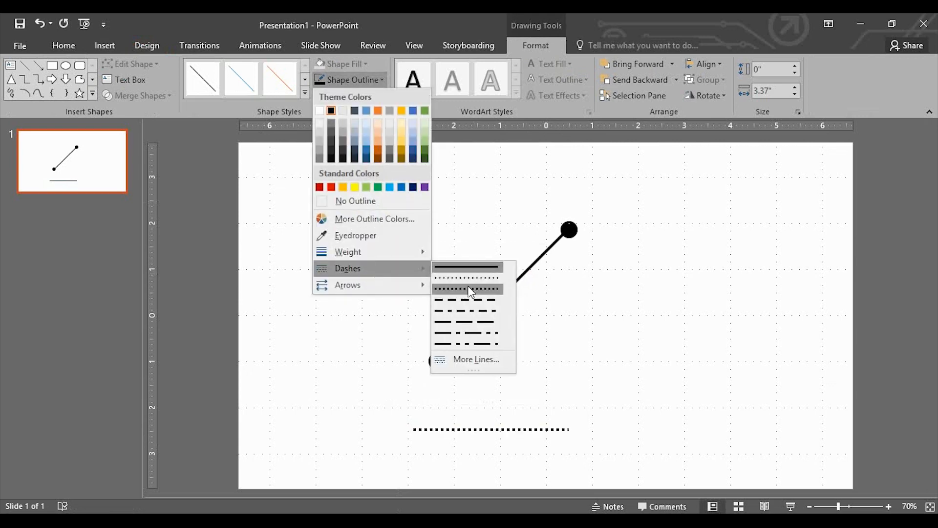
left_click(467, 300)
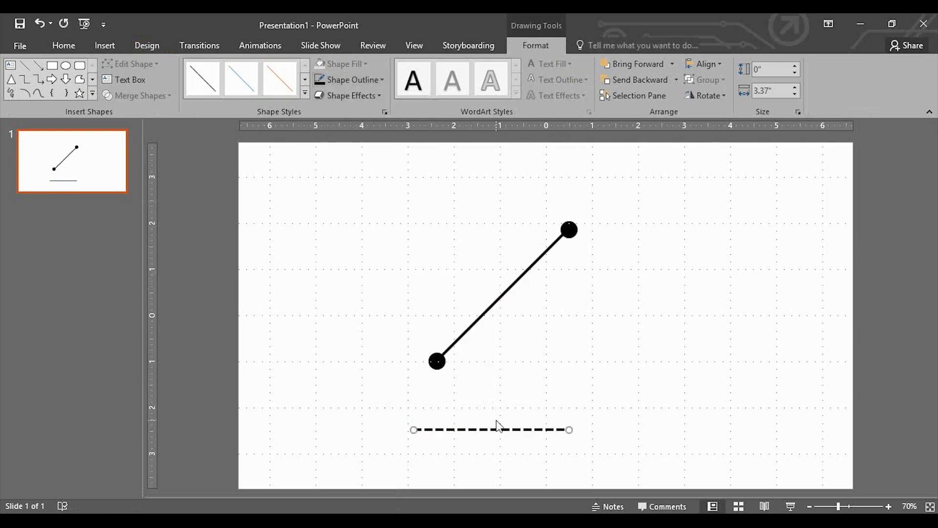
left_click_drag(495, 428, 519, 361)
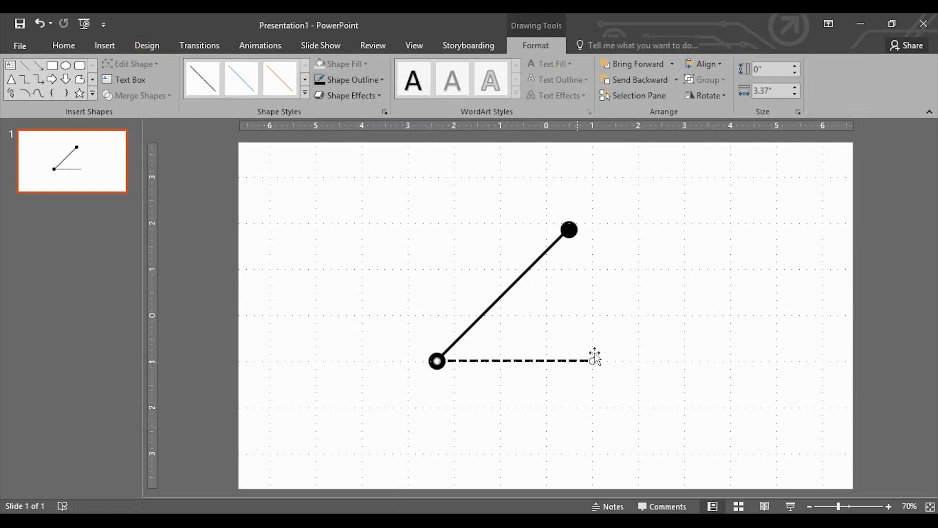
Step: Duplicate the dashed line, rotate the copy 90 degrees and position it to run straight down from the upper circle
key("ctrl+d")
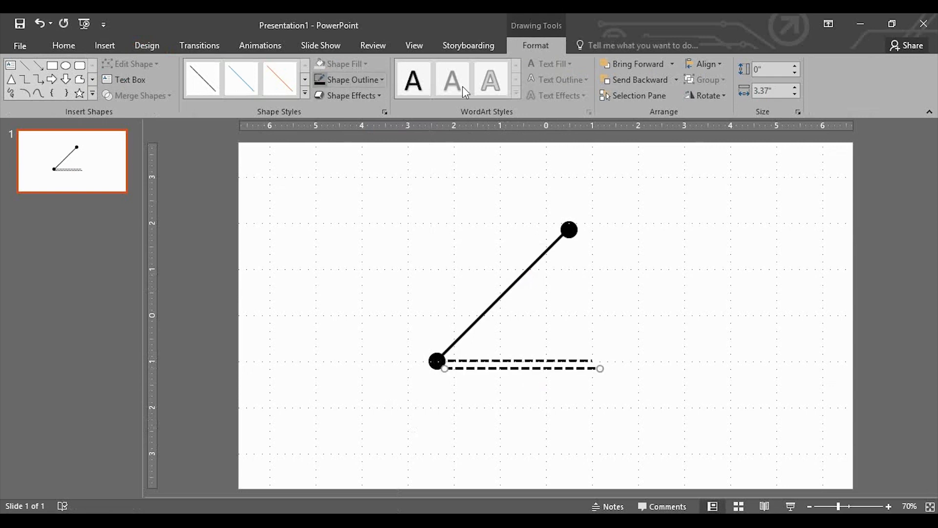
left_click(709, 96)
left_click(723, 112)
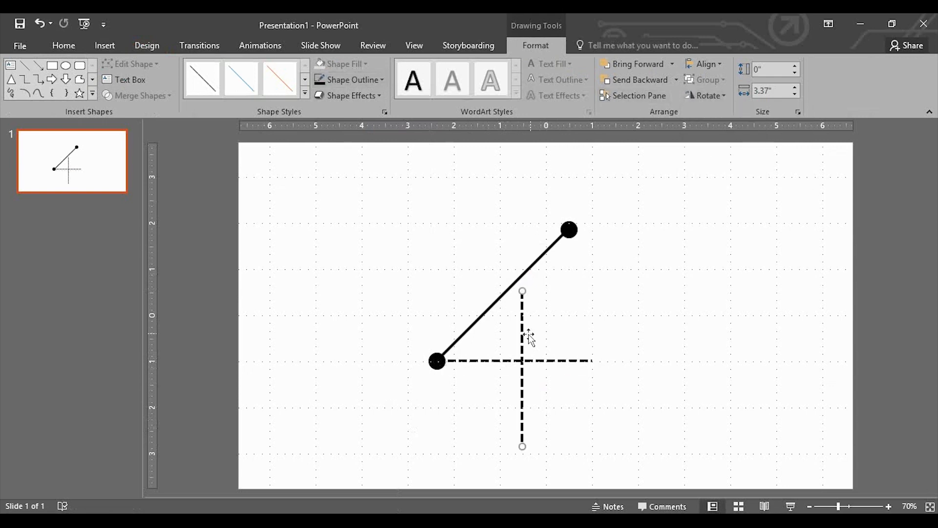
left_click_drag(522, 333, 569, 277)
Step: Shorten both dashed lines to meet at the triangle's right-angle corner, making the horizontal one 2.88 inches long
mouse_move(570, 384)
left_mouse_down()
mouse_move(571, 361)
mouse_move(586, 361)
mouse_move(571, 362)
left_mouse_up()
left_click(588, 361)
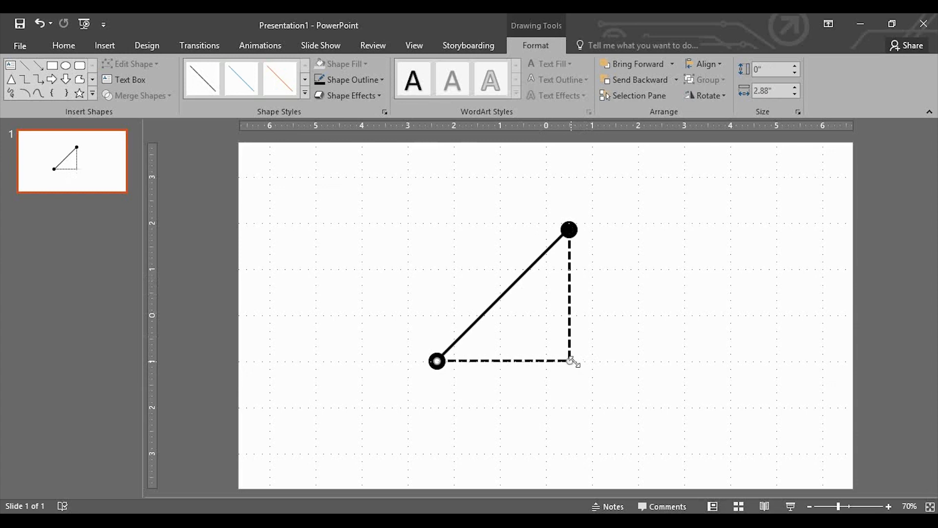
left_click(597, 390)
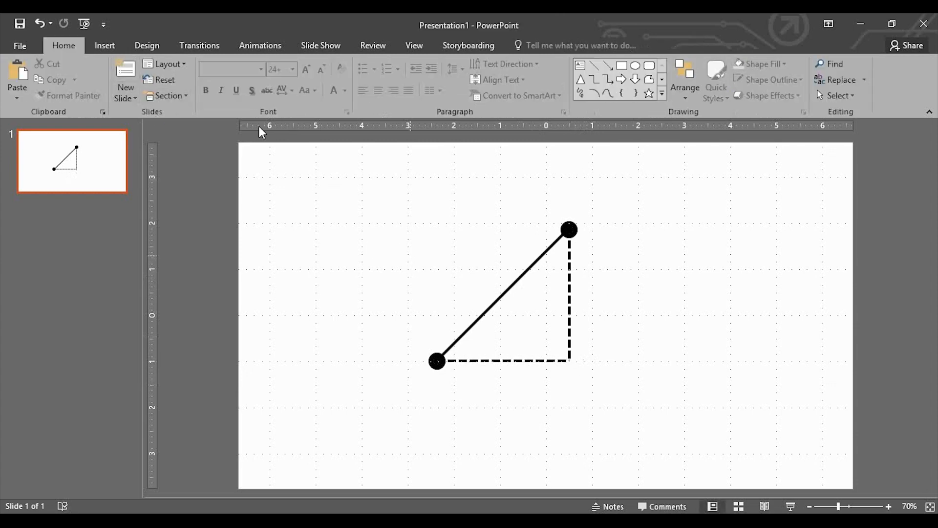
Step: Insert an equation containing S and set its font size to 40
left_click(105, 45)
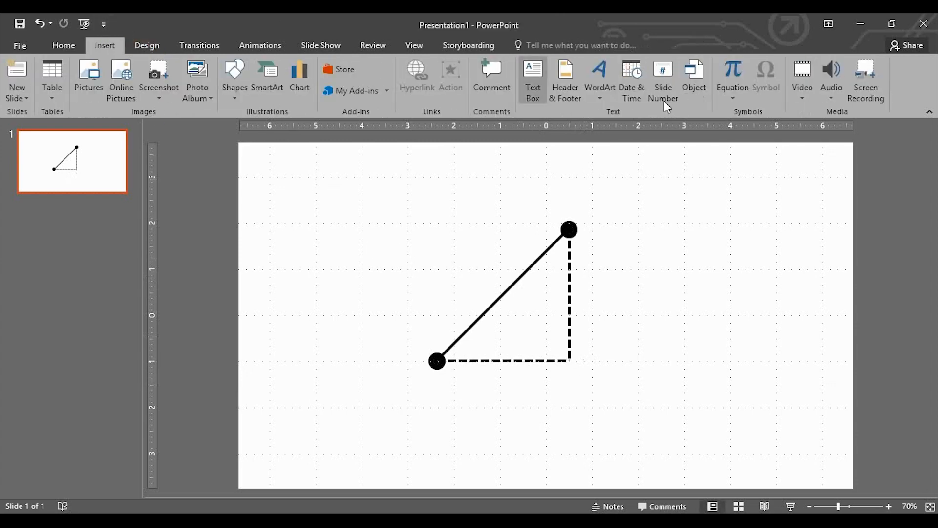
left_click(738, 73)
type("S")
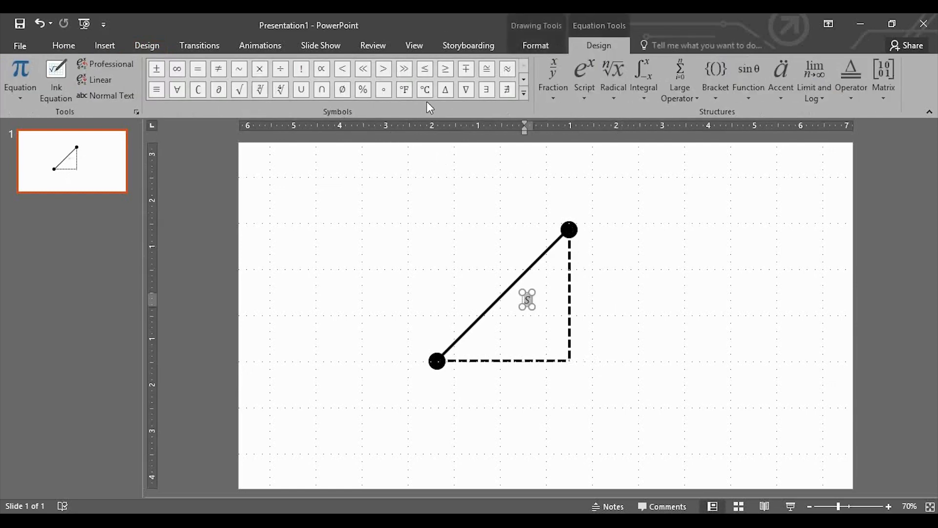
left_click(64, 45)
left_click(279, 70)
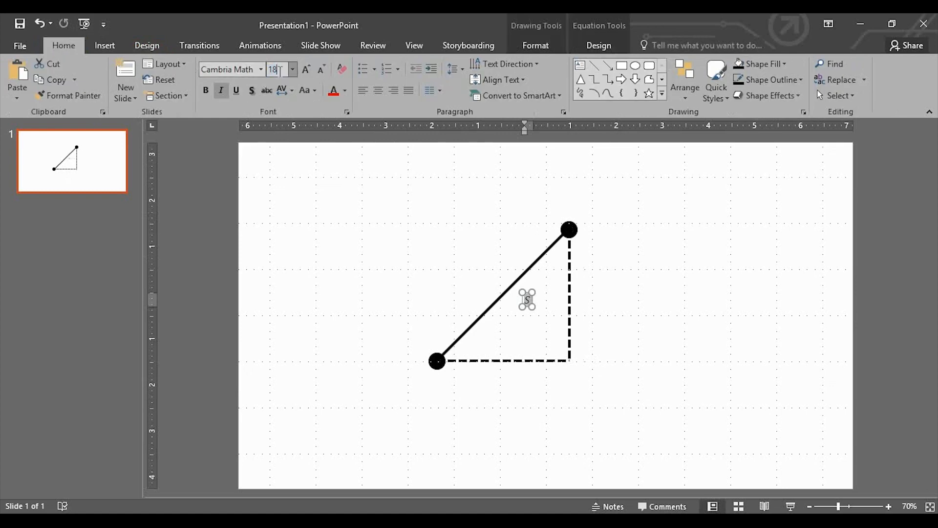
type("40")
key("Return")
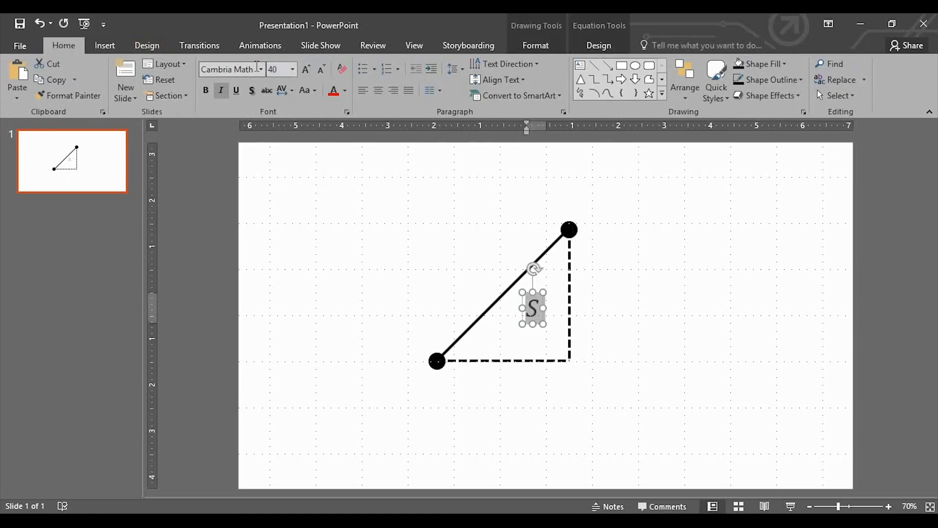
Step: Place one S label beside the diagonal line and a copy of it beside the vertical dashed line
left_click(570, 320)
left_click(542, 319)
left_click_drag(542, 319, 606, 301)
key("ctrl+c")
key("ctrl+v")
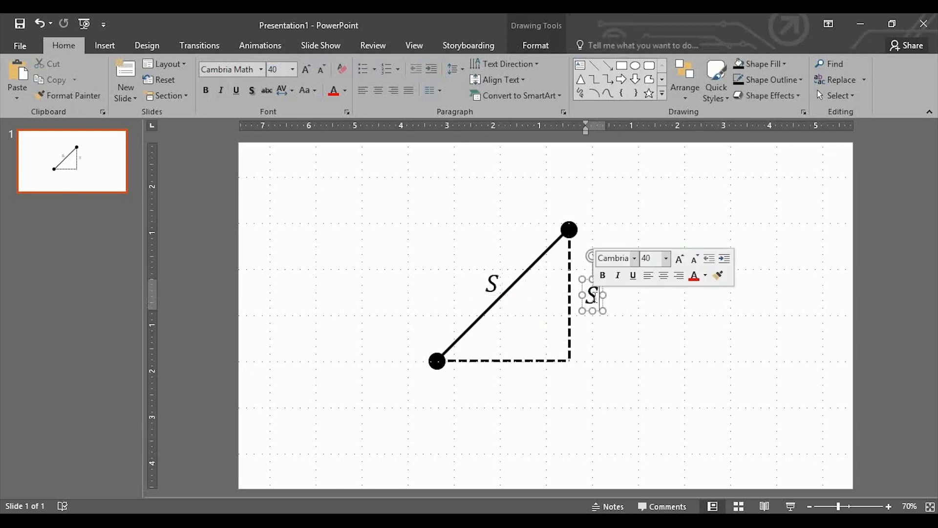
Step: Change the label beside the vertical dashed line to dy
double_click(598, 296)
type("d")
key("BackSpace")
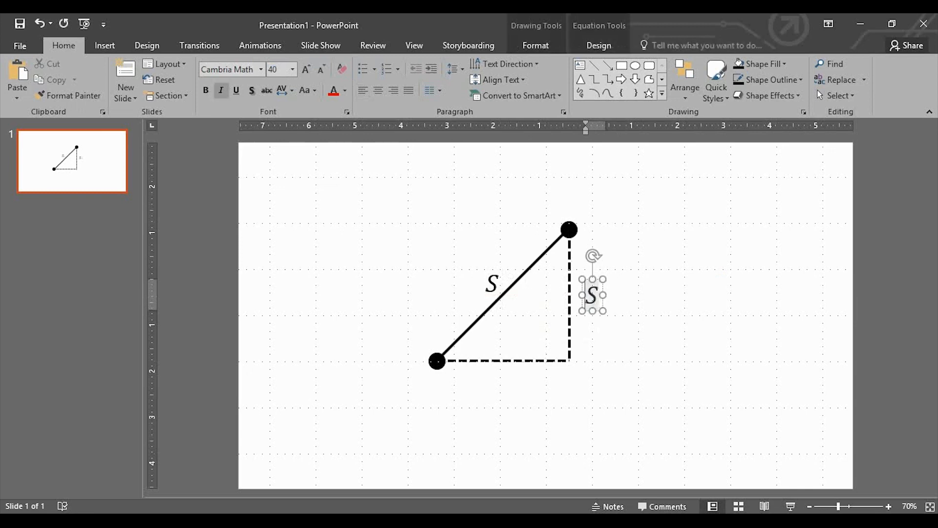
type("dx")
key("BackSpace")
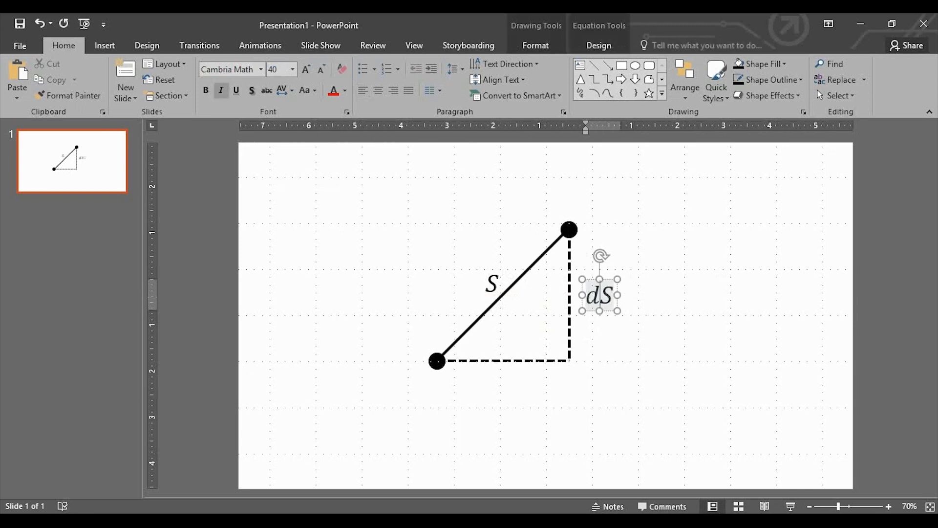
type("y")
key("Delete")
left_click(619, 306)
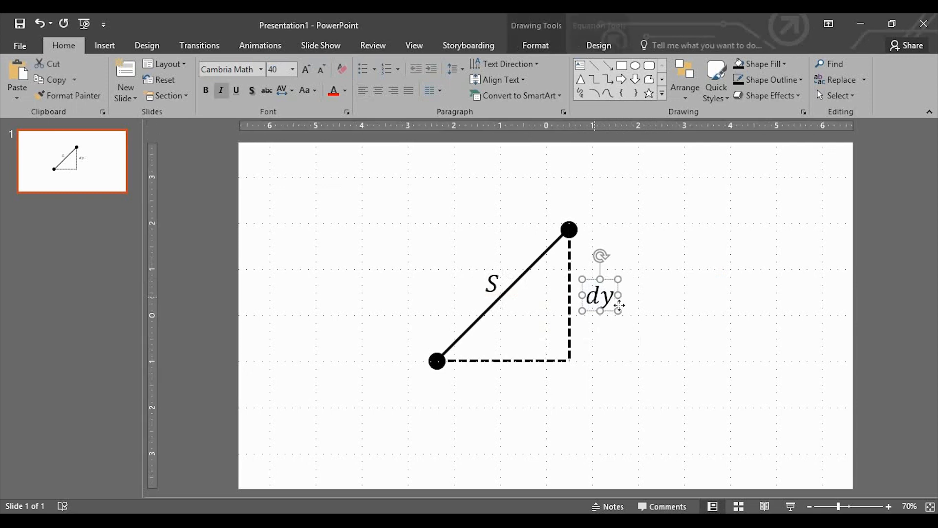
Step: Place a copy of the dy label below the horizontal dashed line and change it to dx
key("ctrl+c")
key("ctrl+v")
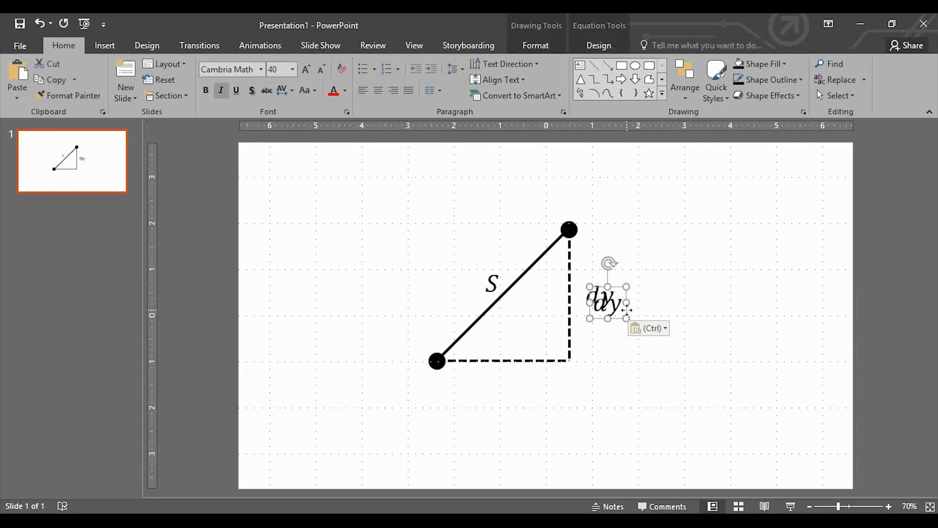
left_click_drag(627, 309, 530, 391)
left_click(520, 391)
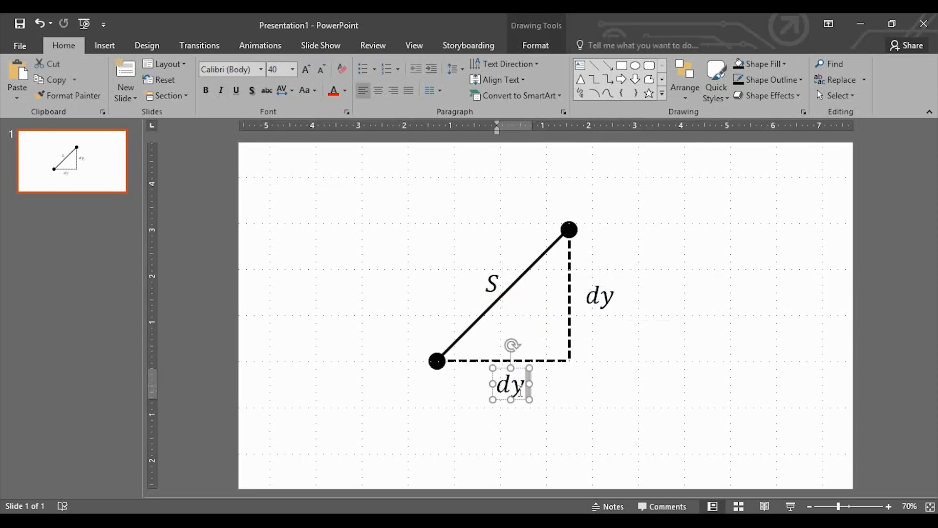
left_click(521, 391)
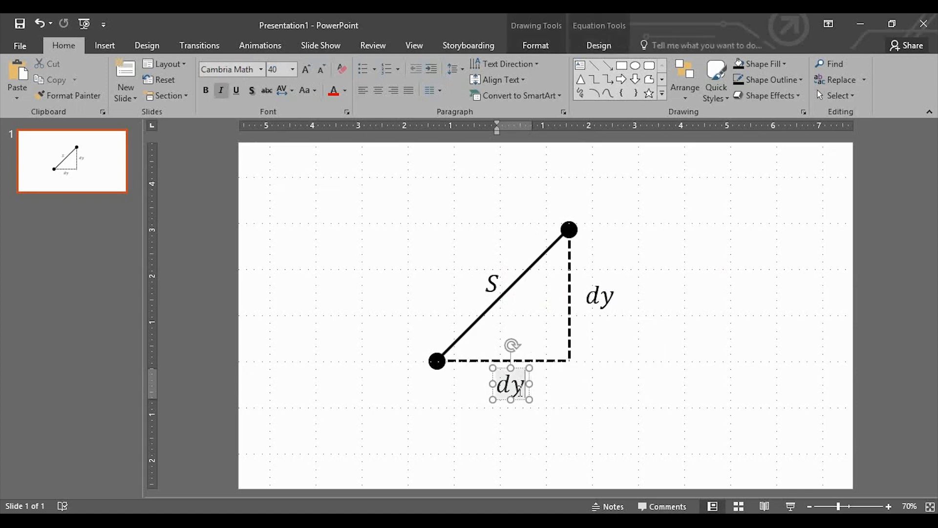
key("BackSpace")
type("x")
left_click(582, 389)
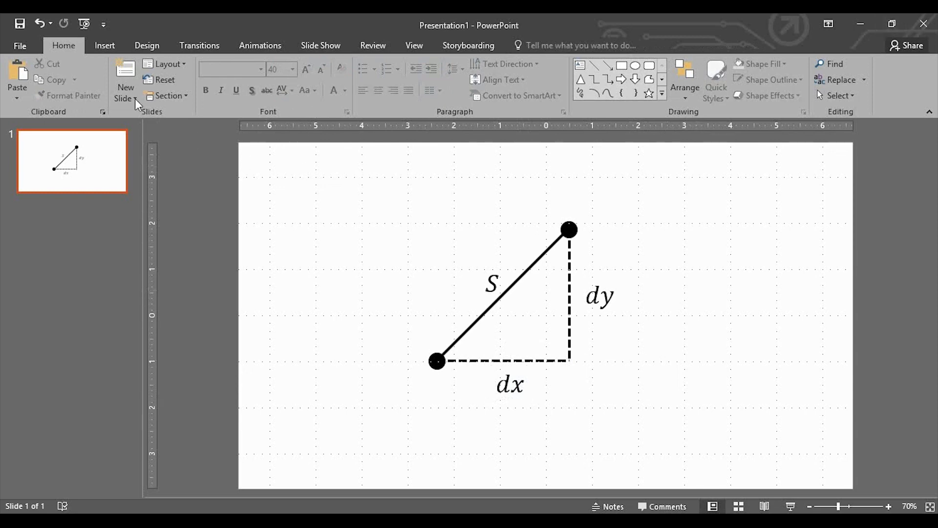
Step: Save the presentation as Figure_PPTX in the Paper_Figures_PowerPoint_Inkscape folder
left_click(18, 45)
left_click(38, 180)
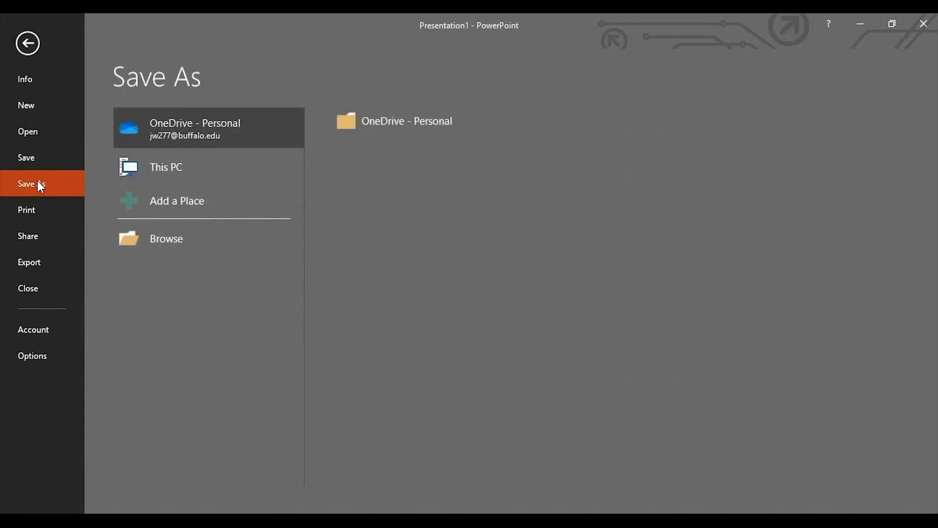
left_click(212, 231)
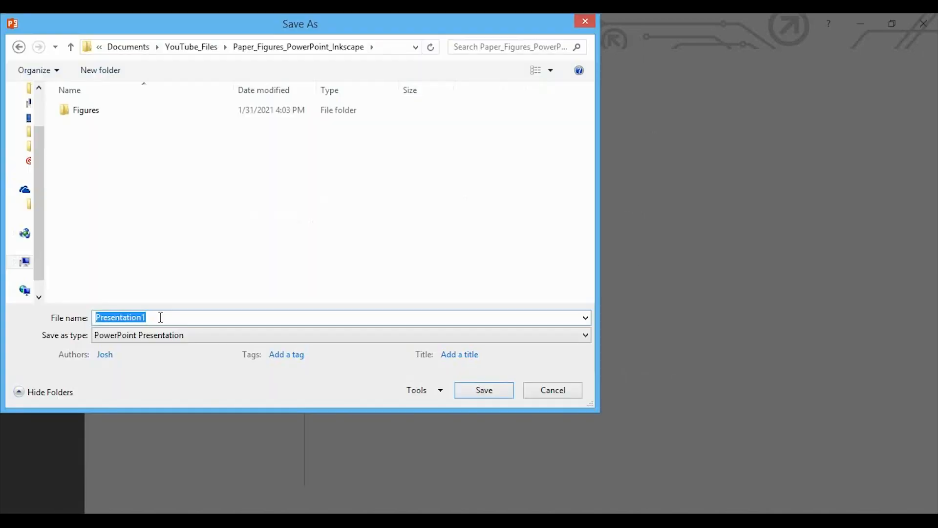
type("Figure_PPTX")
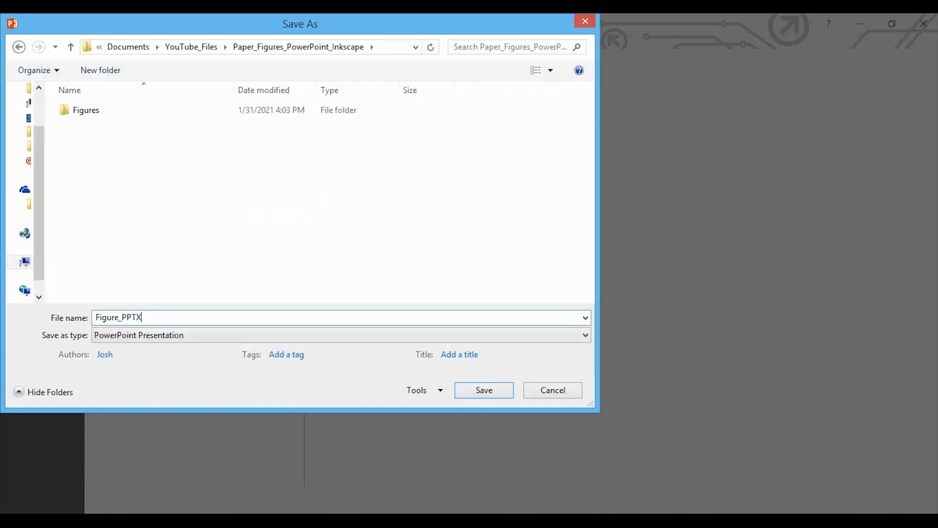
key("Return")
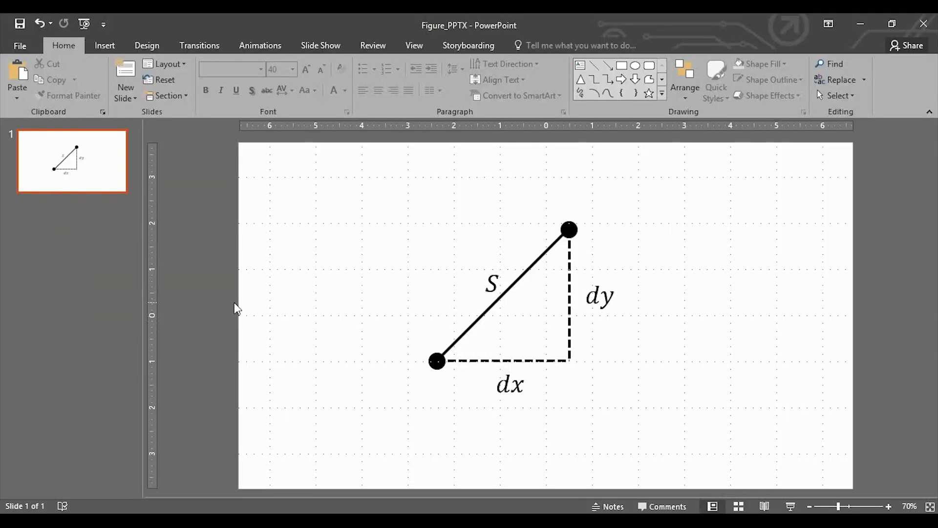
Step: Start saving a copy of the presentation in the same folder with PDF as the file type
key("alt+space")
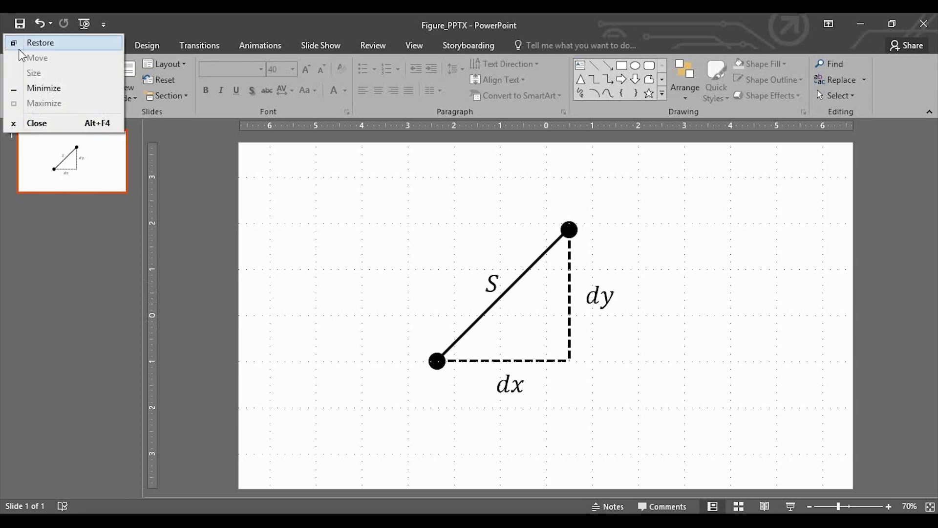
key("Escape")
left_click(17, 45)
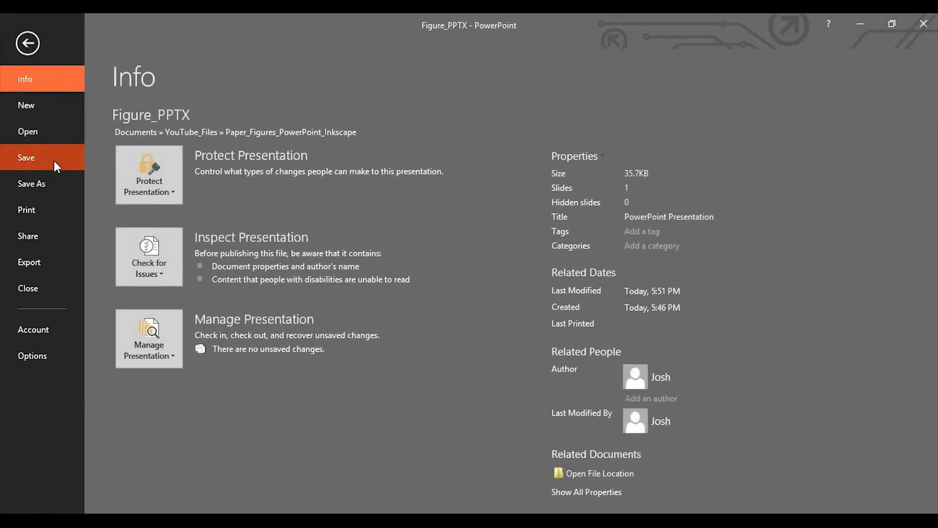
left_click(43, 184)
left_click(250, 237)
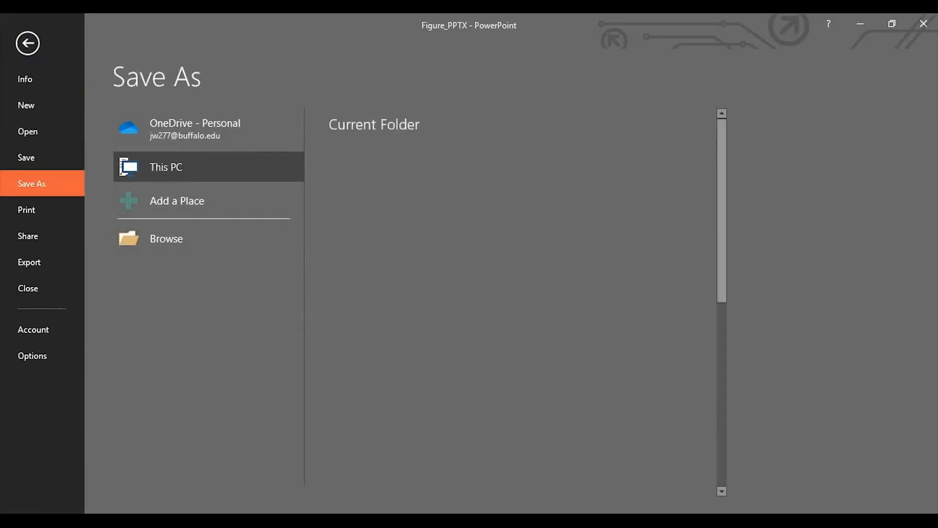
left_click(226, 424)
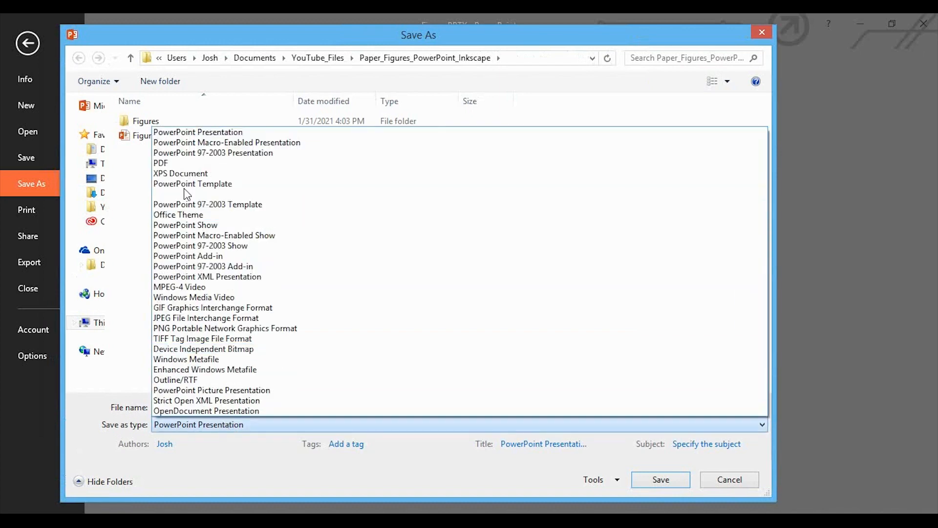
left_click(183, 164)
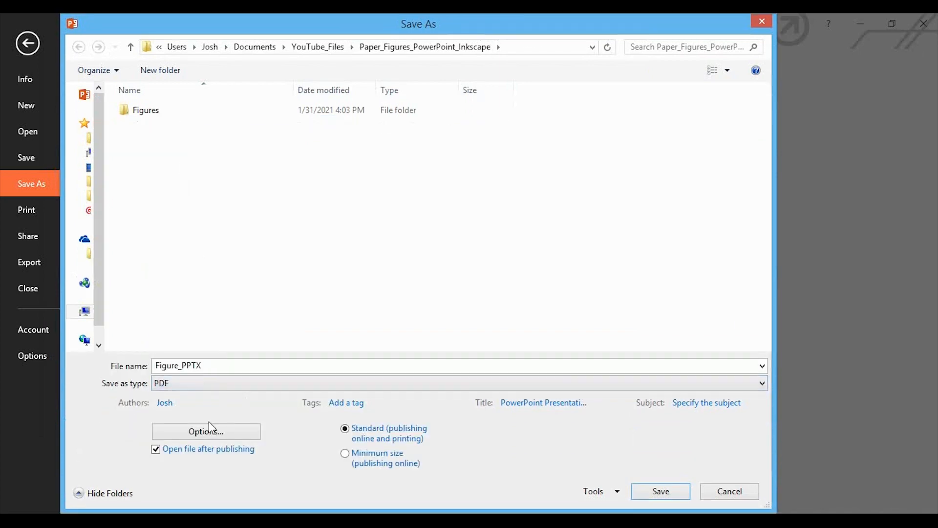
Step: Turn off opening the file after publishing, edit the ending of the file name, and save the PDF
left_click(156, 450)
left_click(237, 365)
left_click(258, 366)
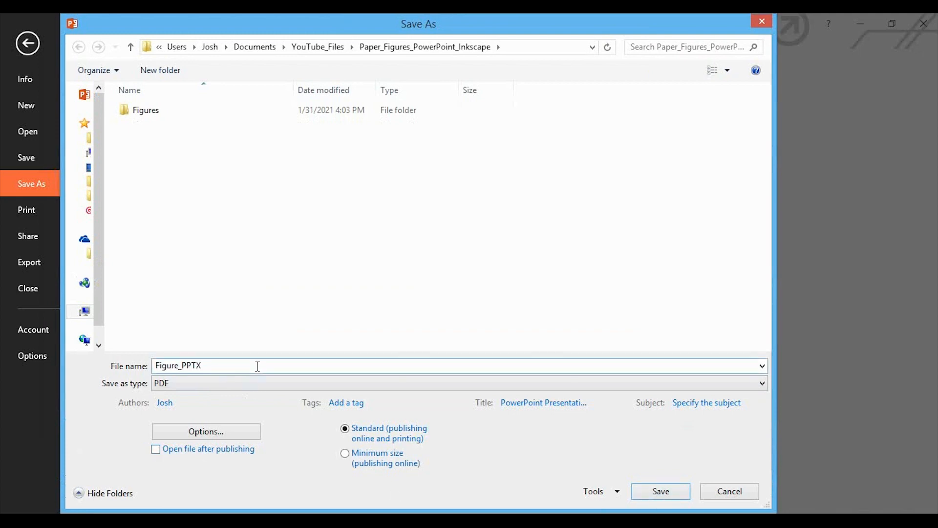
key("BackSpace")
key("BackSpace")
key("BackSpace")
key("BackSpace")
type("v")
left_click(657, 493)
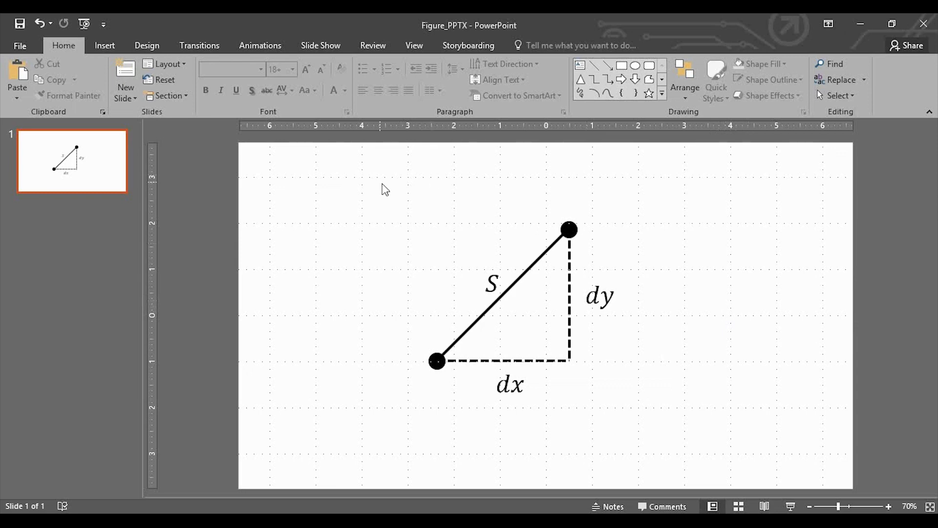
Step: Select all parts of the triangle diagram, including its labels, and group them into one object
left_click_drag(381, 182, 736, 485)
left_click(680, 352)
key("ctrl+a")
right_click(620, 307)
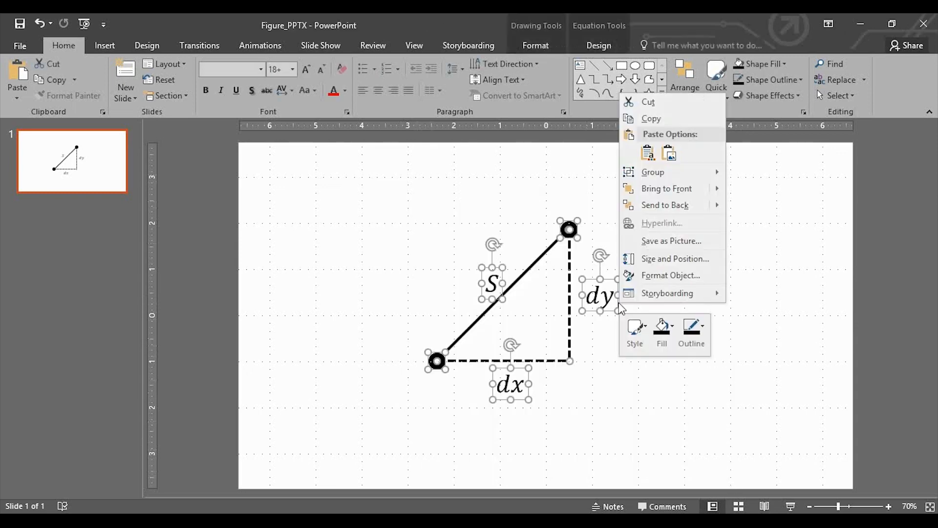
mouse_move(692, 179)
left_click(752, 175)
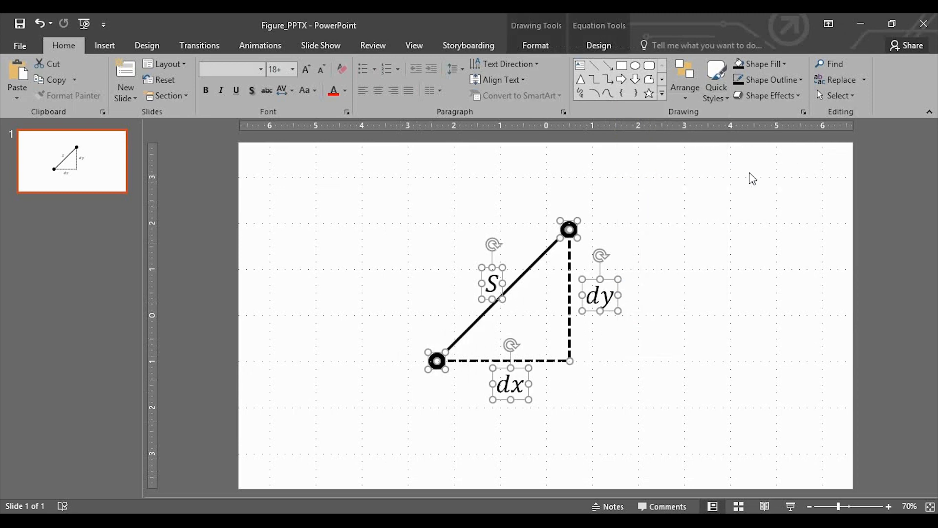
left_click(670, 264)
left_click(581, 235)
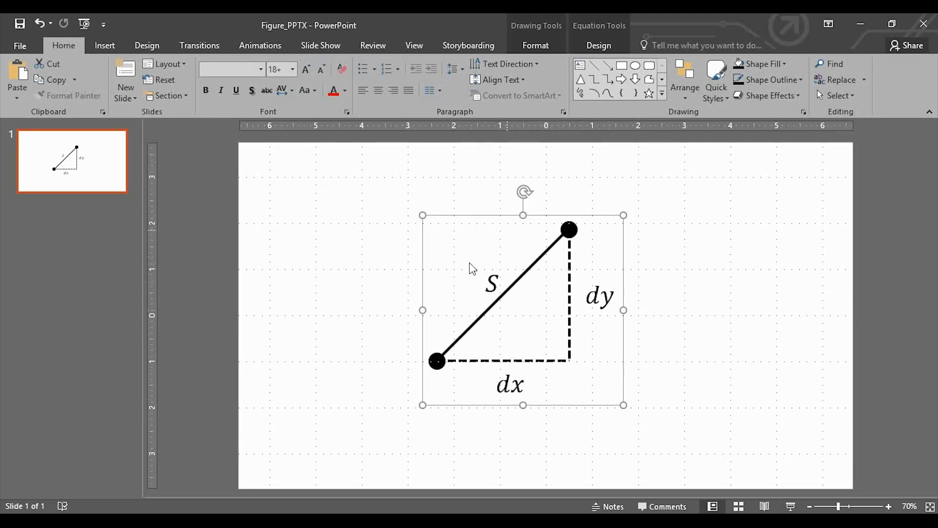
Step: Nudge the grouped diagram right and down until it is centred on the slide
key("Right")
key("Right")
key("Right")
key("Right")
key("Right")
key("Right")
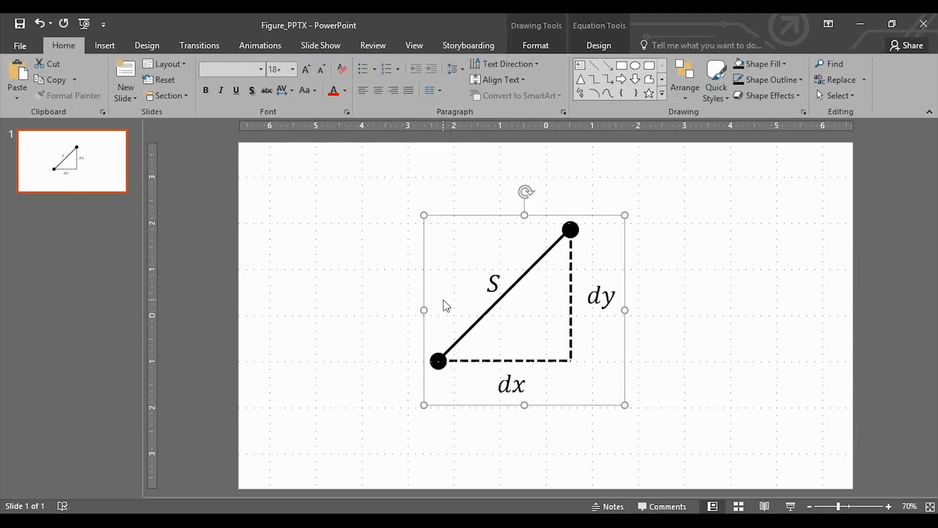
key("ctrl+Right")
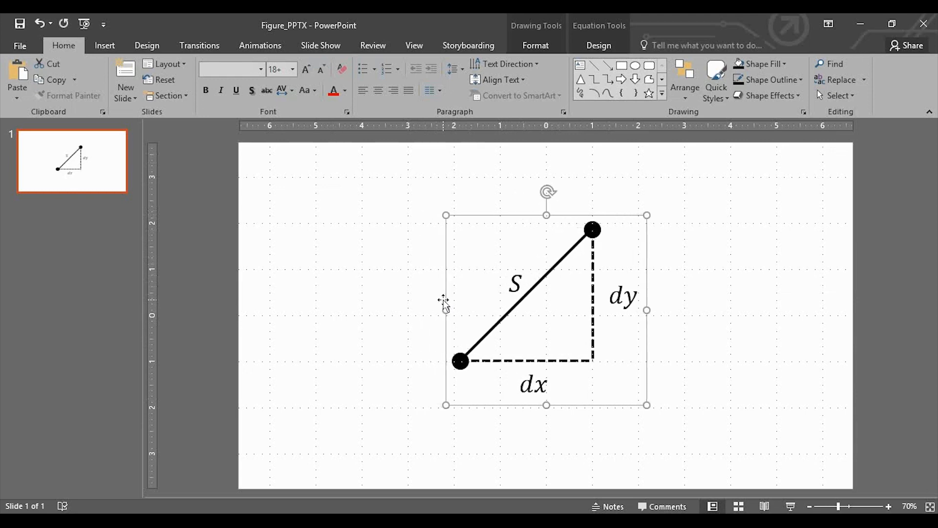
key("ctrl+Down")
key("ctrl+Down")
key("ctrl+Down")
key("ctrl+Down")
key("ctrl+Down")
key("ctrl+Down")
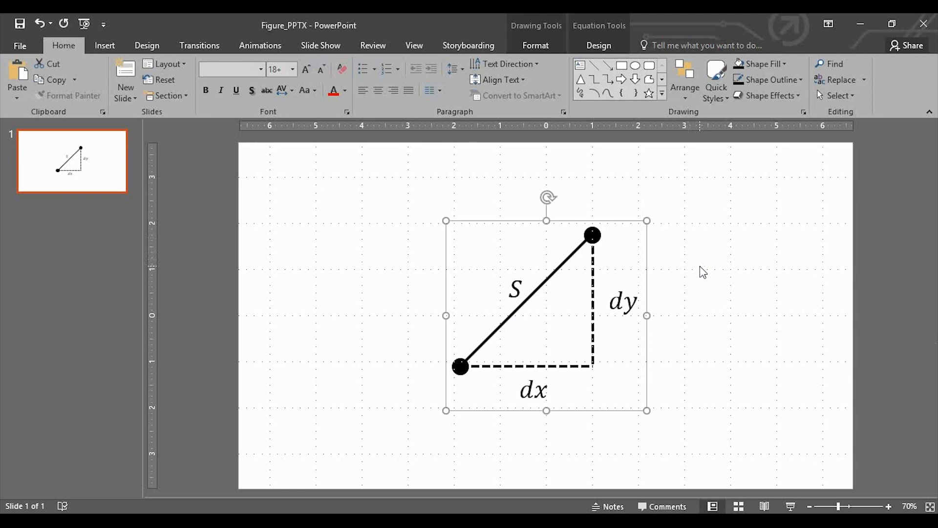
Step: Set a custom slide size of 5 inches wide by 4.5 inches high, maximizing the content
left_click(147, 45)
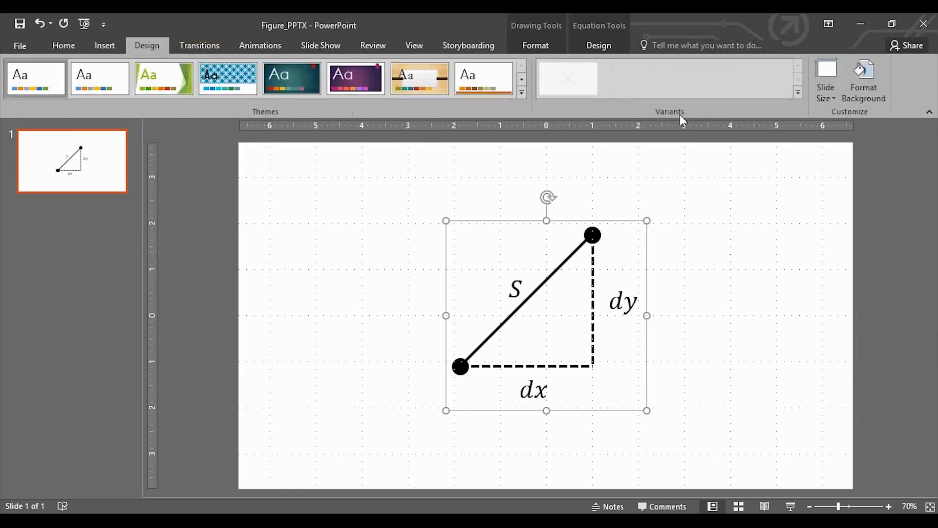
left_click(825, 96)
left_click(861, 172)
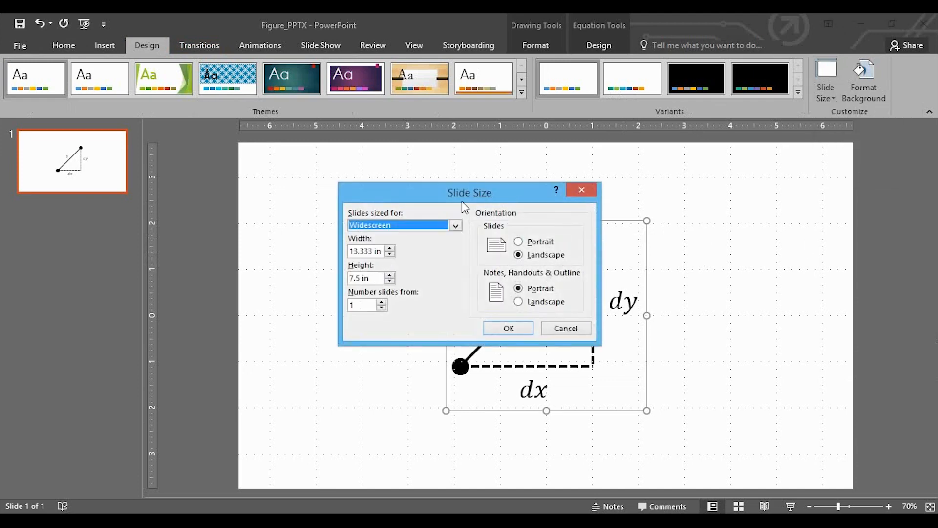
left_click_drag(469, 195, 443, 181)
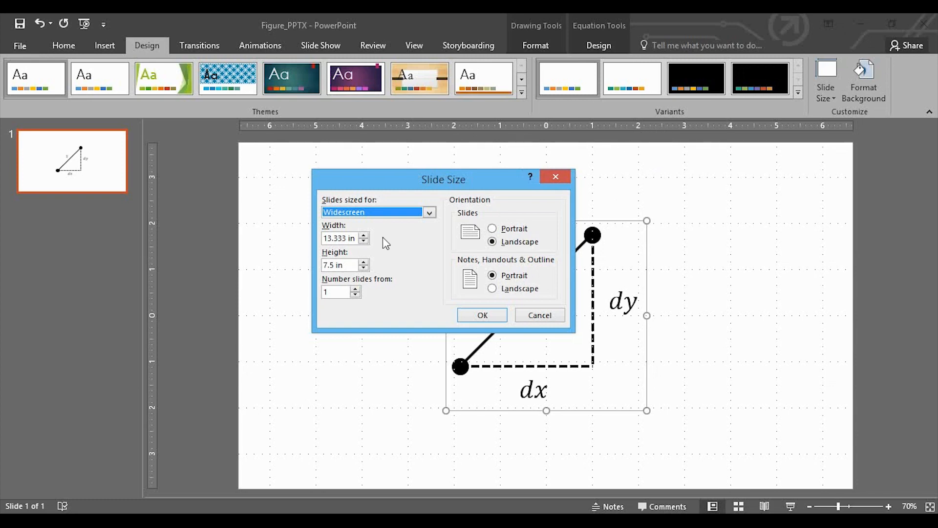
left_click_drag(356, 238, 323, 238)
type("5")
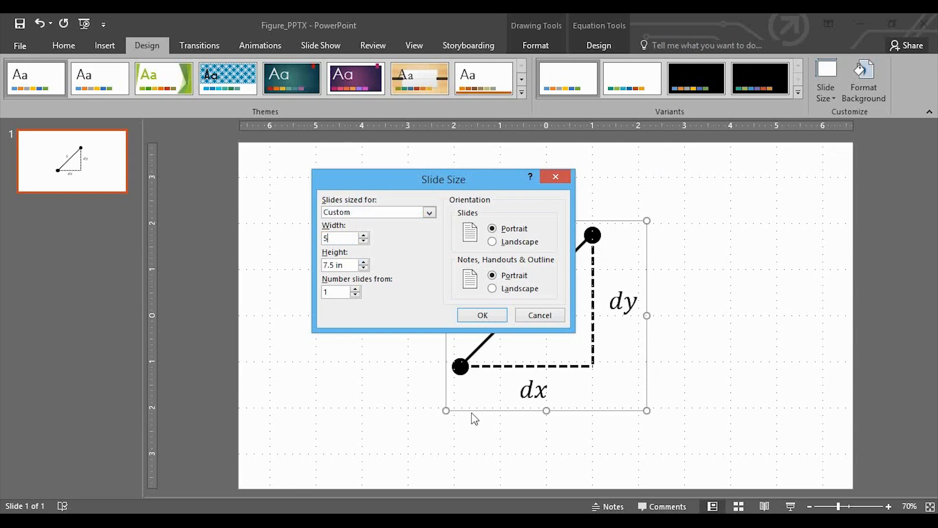
triple_click(318, 264)
type("4.5")
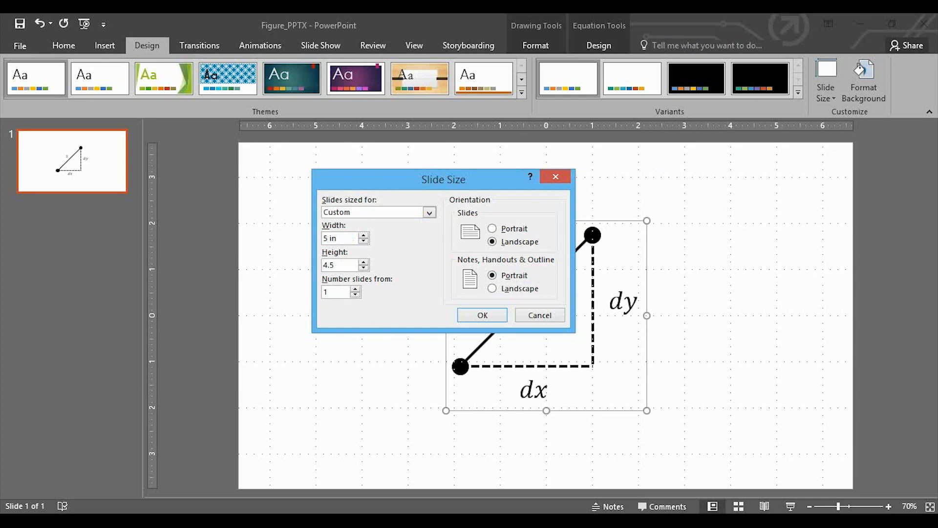
left_click(489, 315)
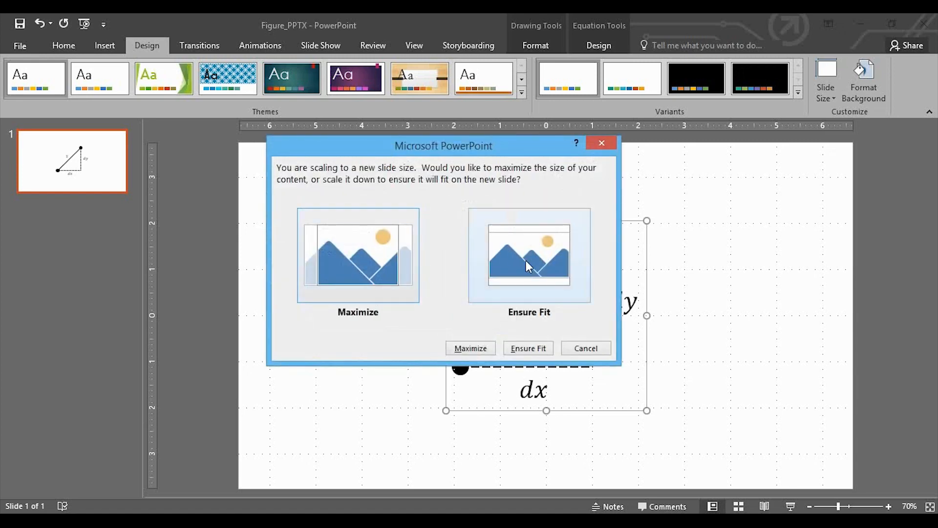
left_click(378, 256)
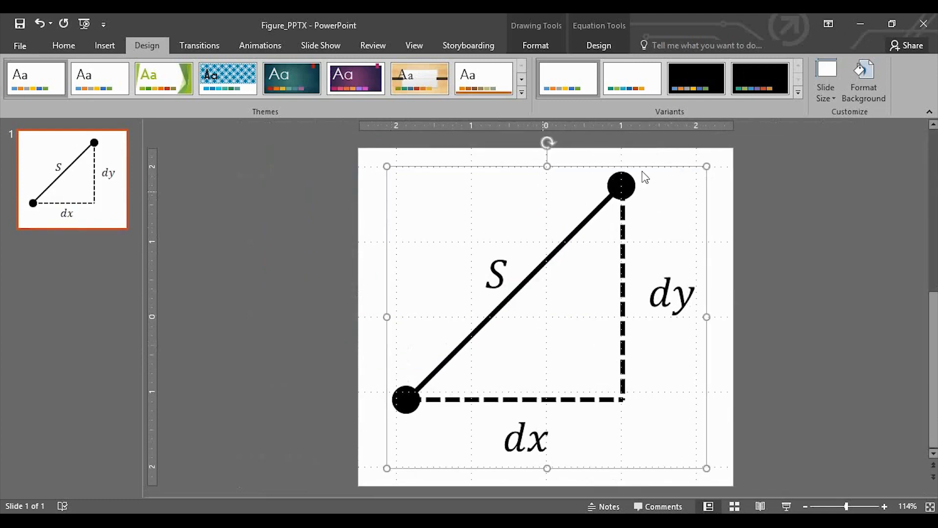
Step: Reduce the slide size to 4.8 inches wide by 4.3 inches high, maximizing the content
left_click(826, 83)
left_click(846, 171)
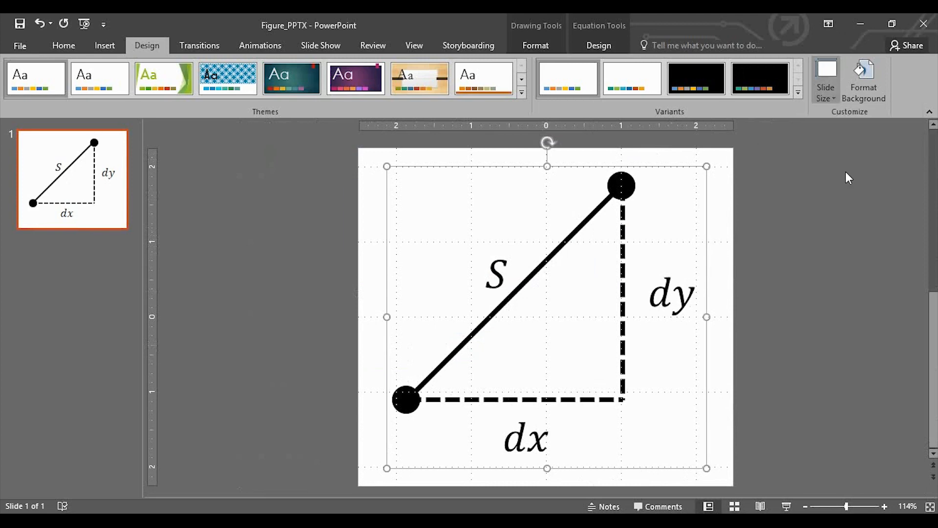
double_click(390, 254)
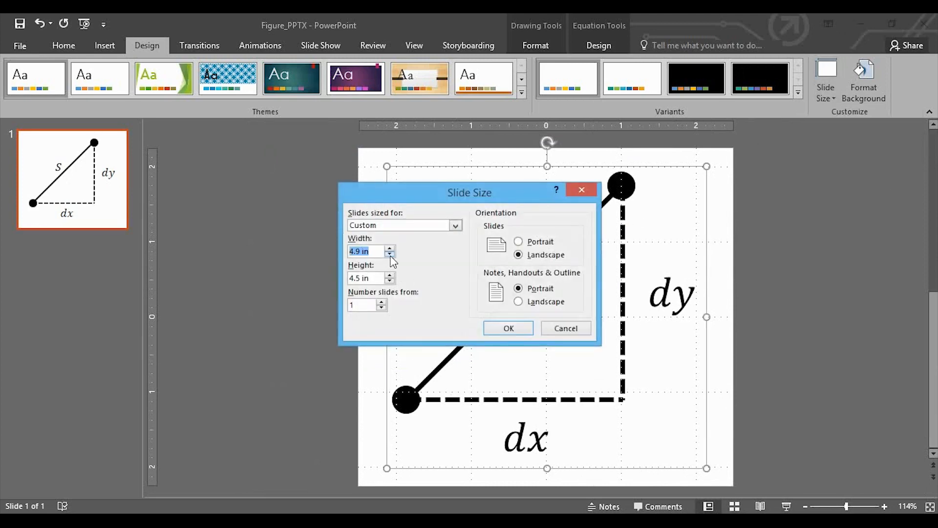
key("Tab")
left_click(509, 328)
left_click(398, 265)
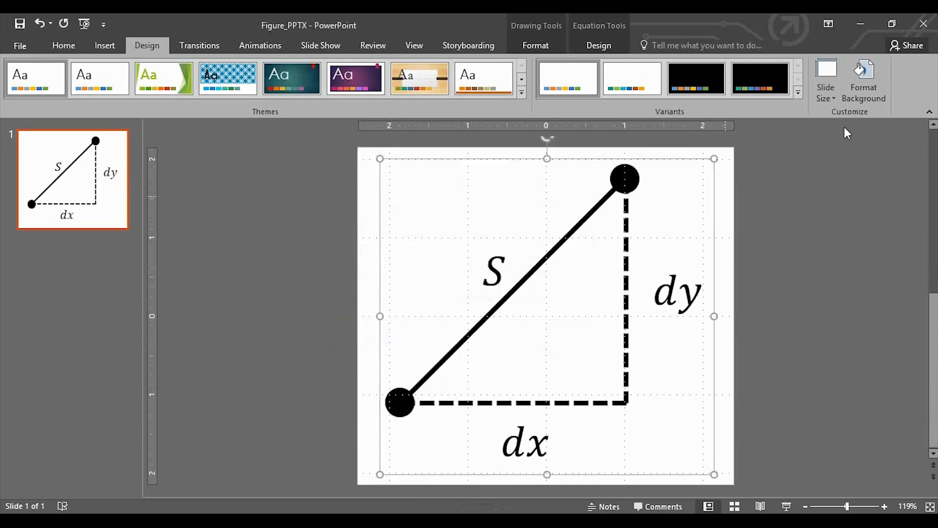
Step: Reduce the slide width to 4.6 inches and make the height slightly smaller, maximizing the content
left_click(826, 81)
left_click(867, 176)
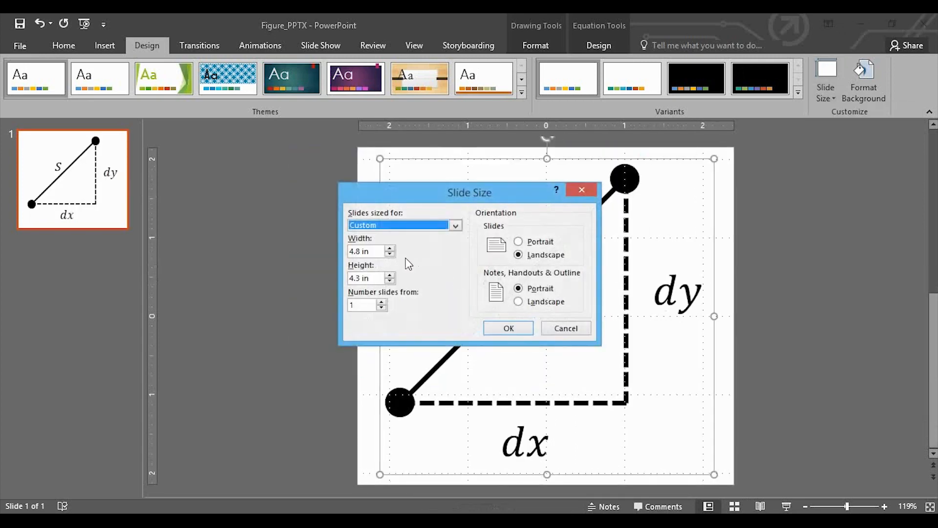
left_click(389, 254)
left_click(390, 254)
key("Tab")
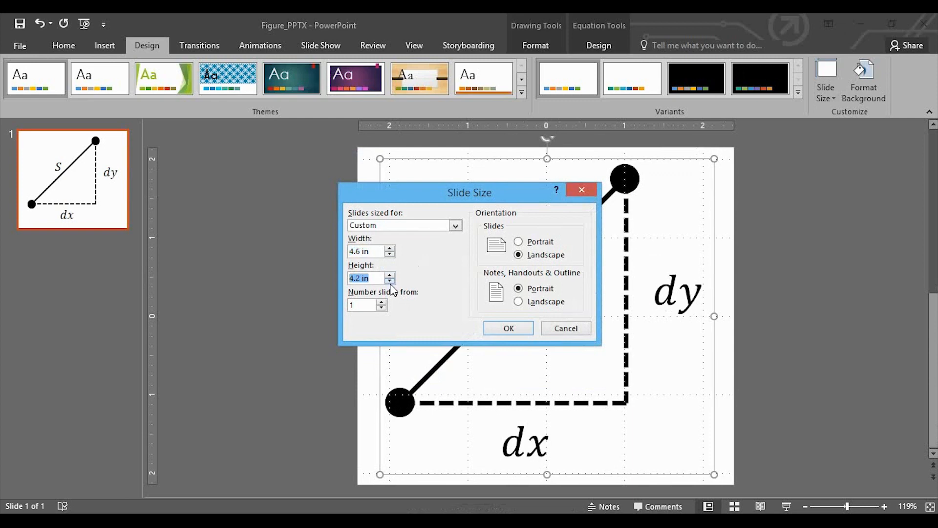
left_click(509, 328)
left_click(412, 280)
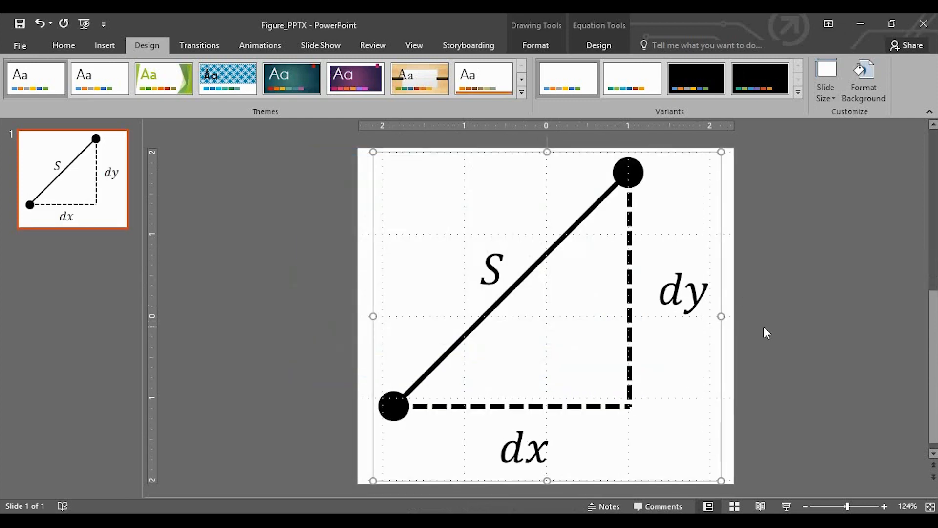
Step: Undo the last change to the slide
key("ctrl+z")
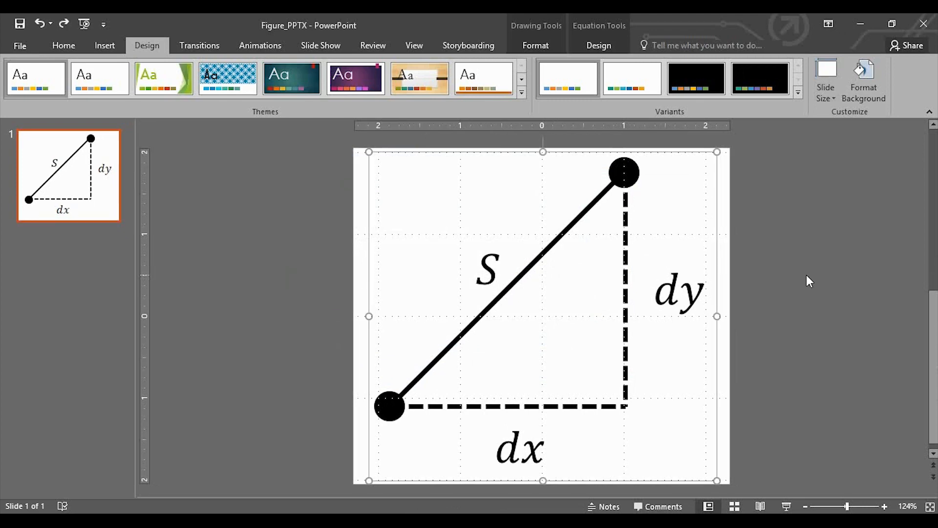
Step: Set the slide width to 3 inches, maximizing the content
left_click(826, 81)
left_click(847, 174)
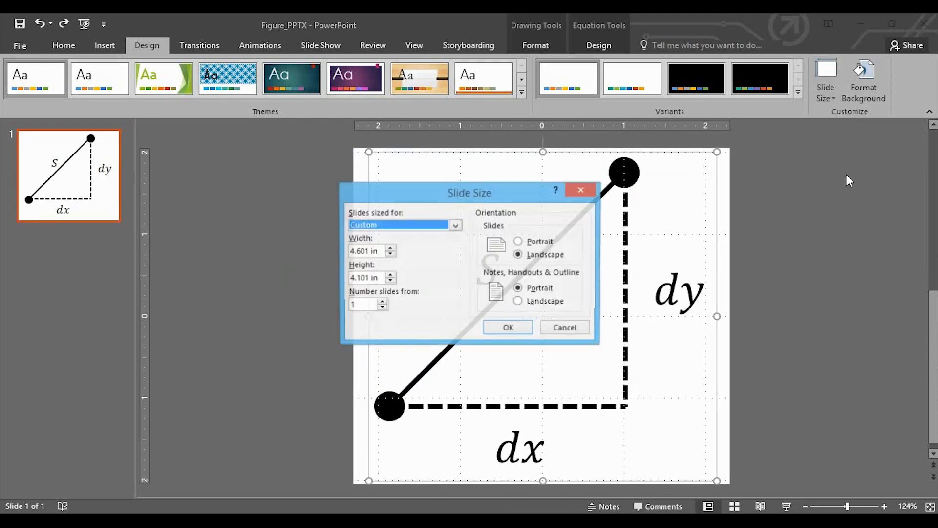
left_click_drag(377, 251, 349, 252)
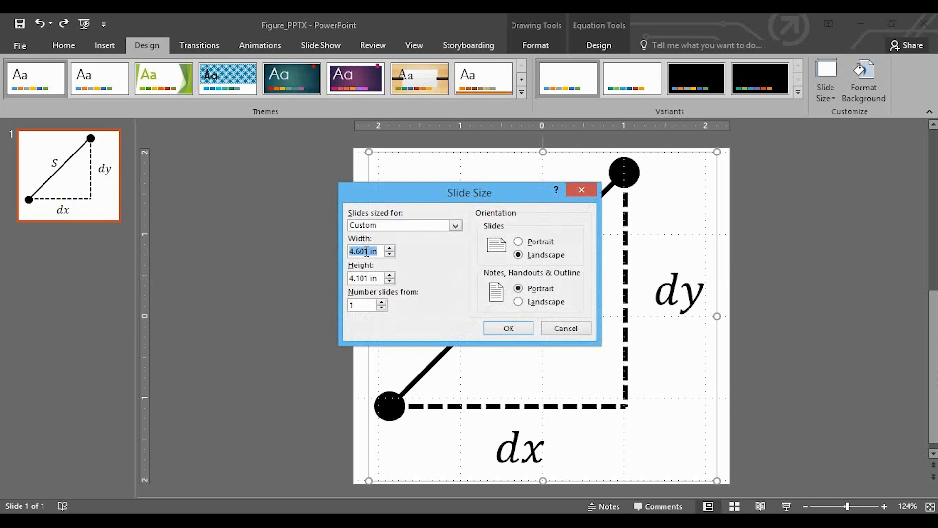
type("3")
left_click(519, 329)
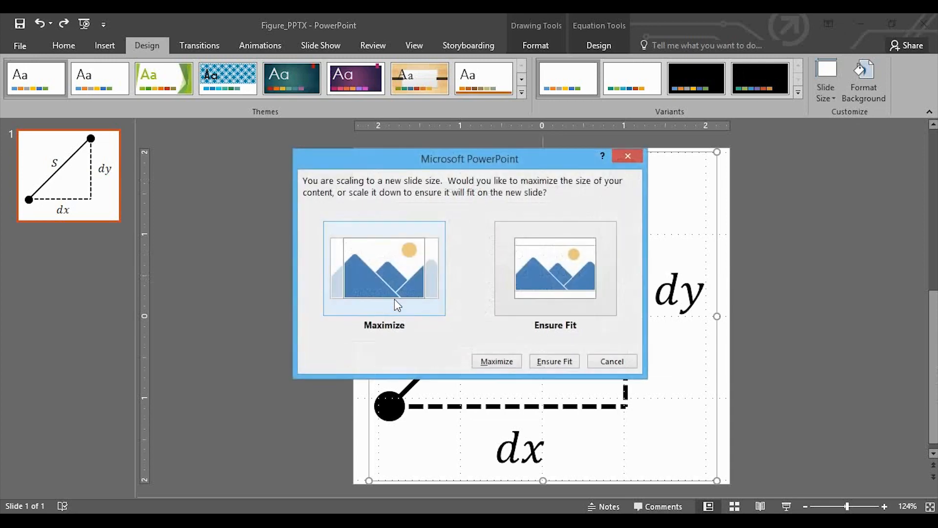
left_click(394, 299)
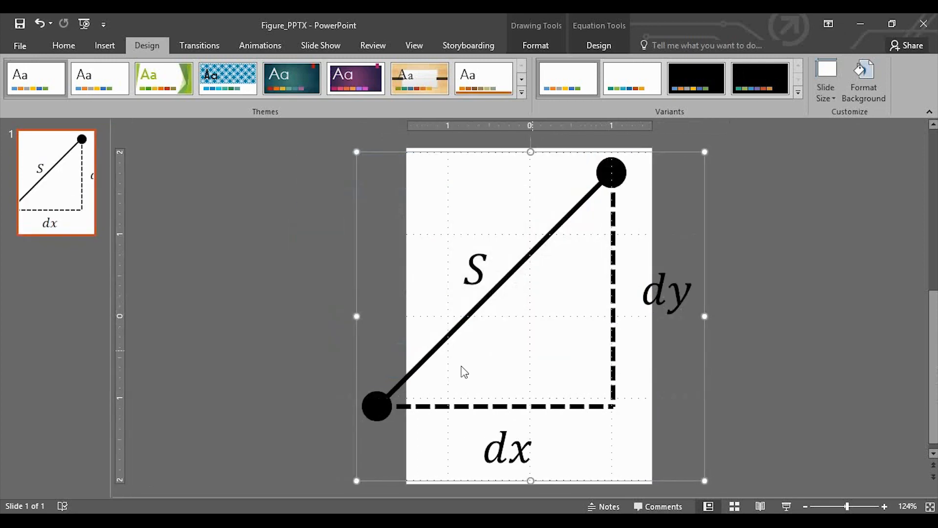
Step: Try setting the slide width to 4.5 inches with the content maximized, and undo the resize
left_click(821, 94)
left_click(844, 174)
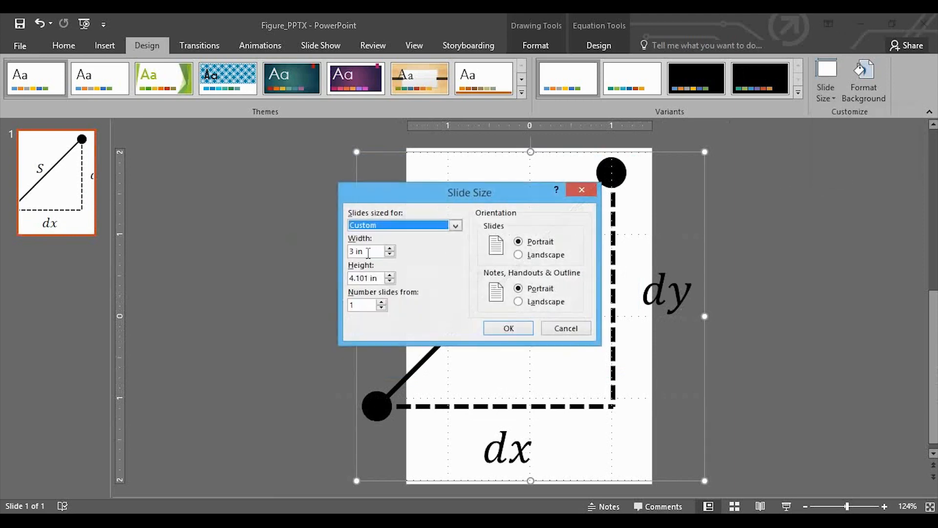
key("Tab")
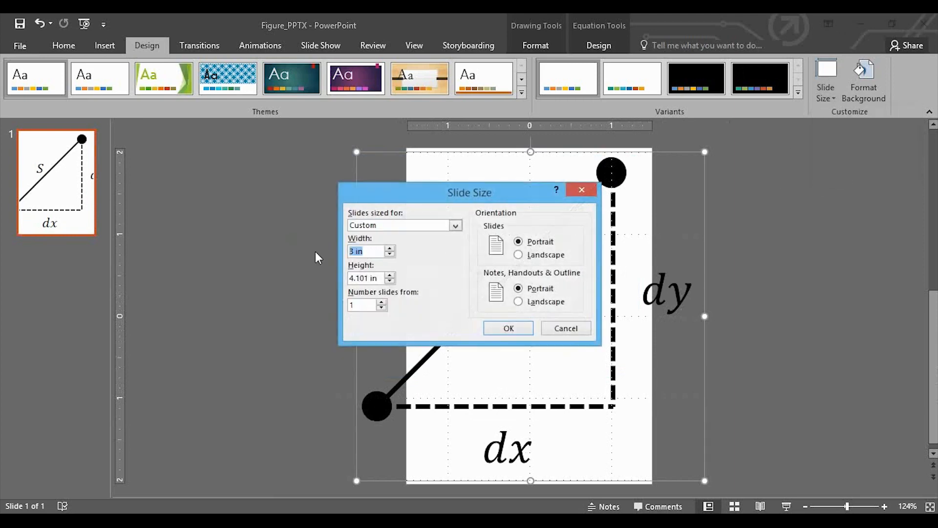
type("4.5")
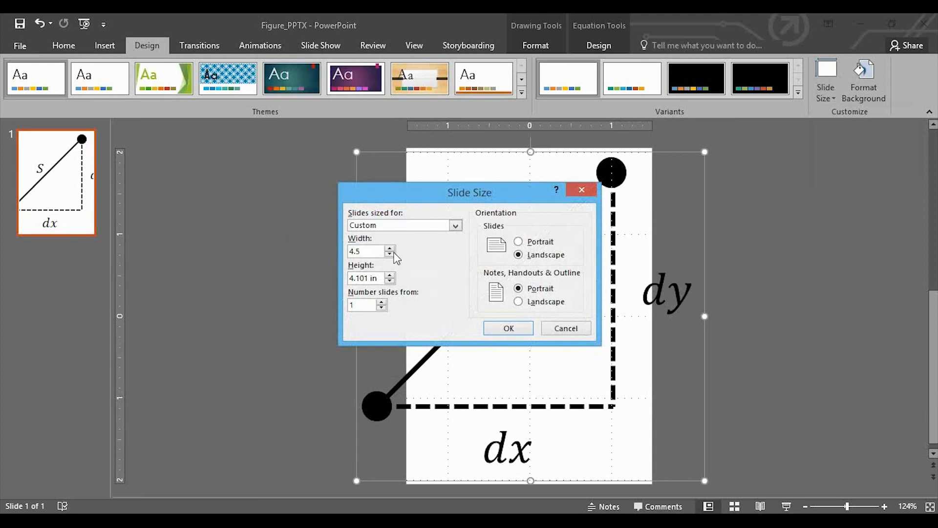
left_click(509, 328)
left_click(403, 281)
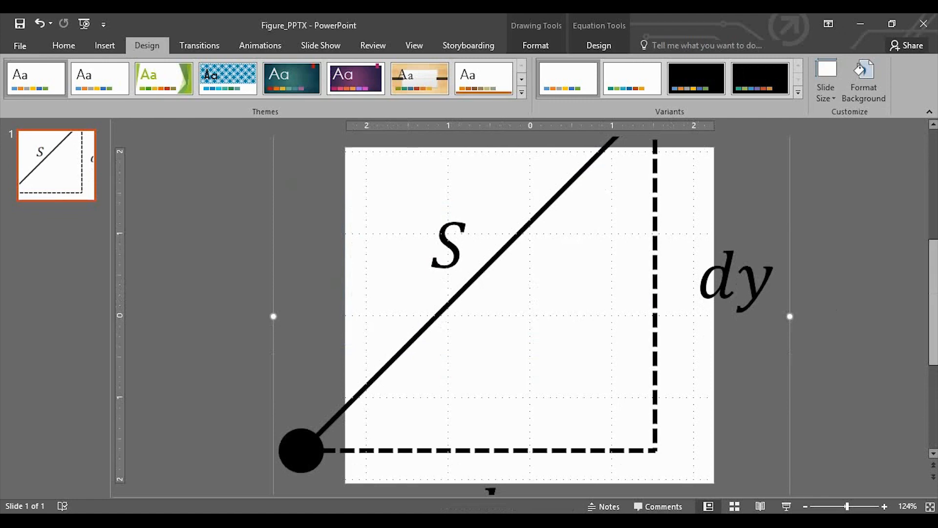
left_click(840, 203)
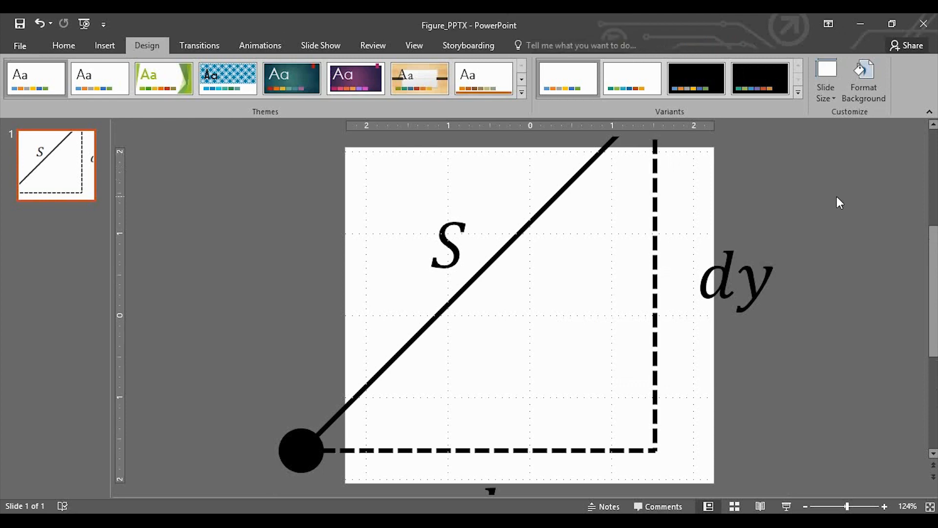
key("ctrl+z")
Step: Set the slide width to 4.5 inches, scaling the content to ensure it fits
left_click(826, 78)
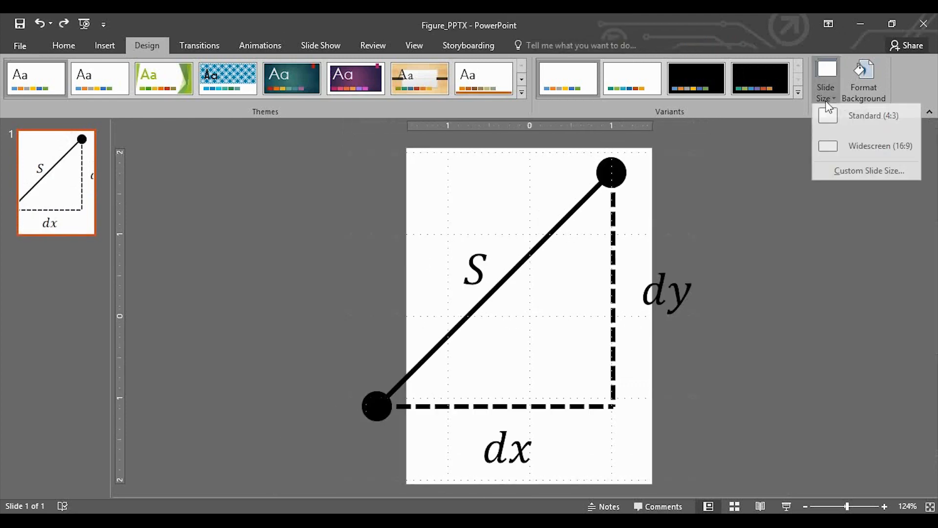
left_click(855, 171)
left_click_drag(512, 194, 819, 252)
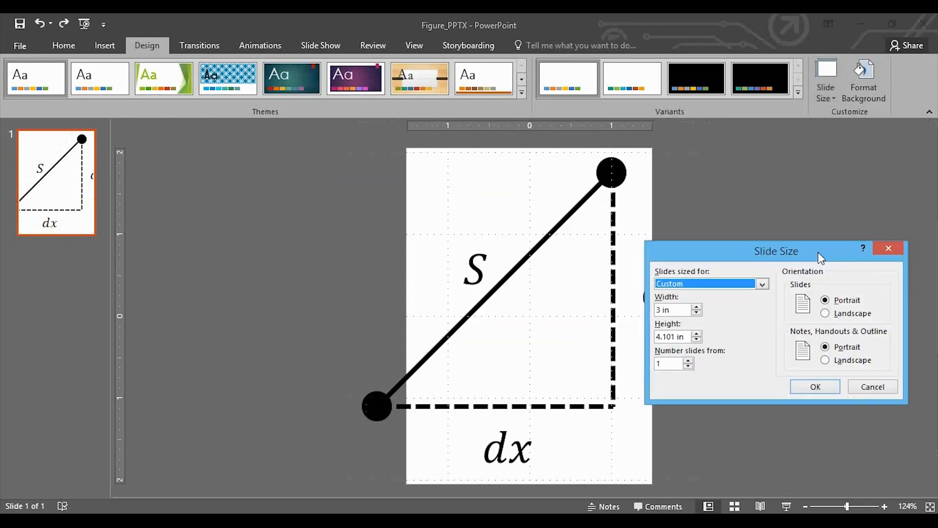
left_click_drag(670, 313, 631, 318)
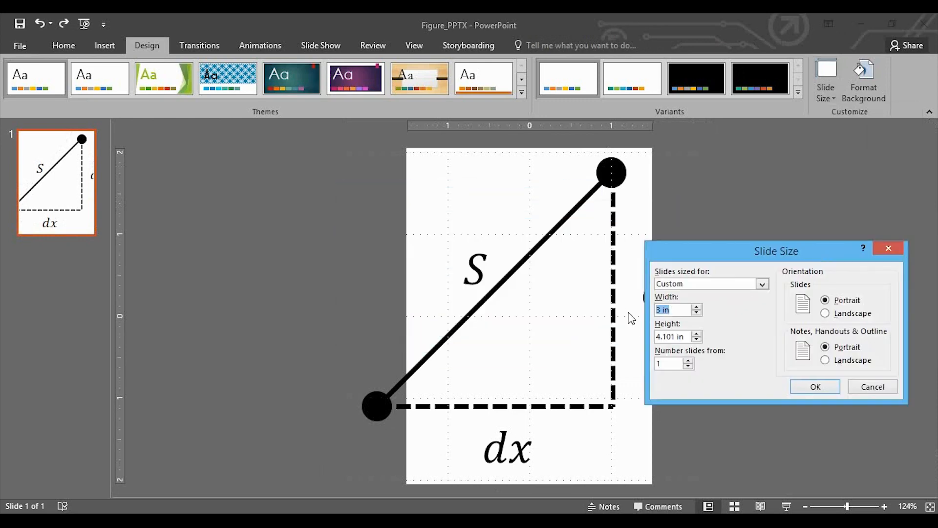
type("4.5")
left_click(804, 387)
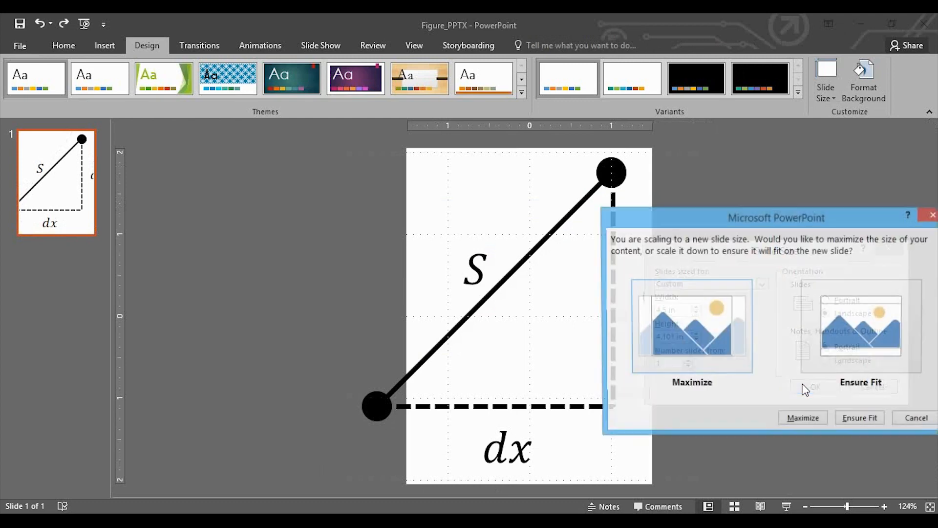
left_click_drag(808, 217, 419, 125)
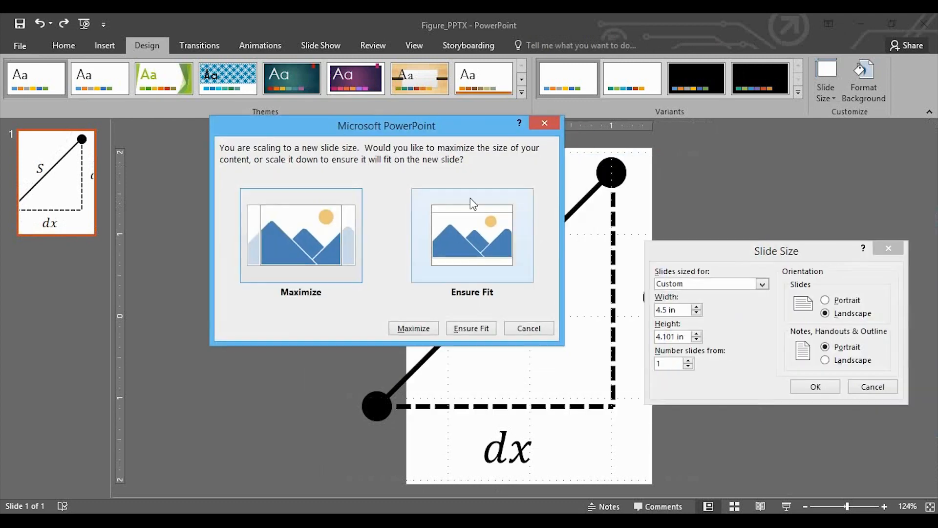
left_click(484, 222)
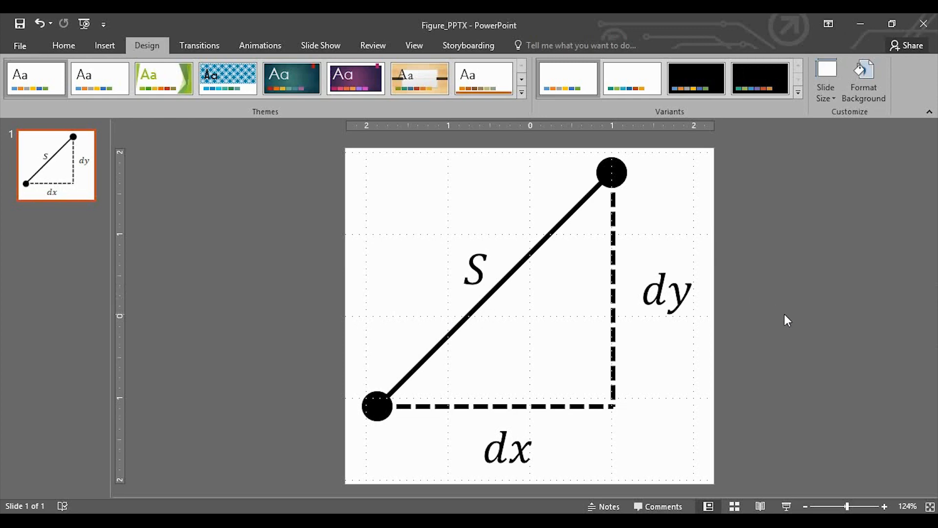
Step: Save the resized slide as a PDF named Figure_PDF in the Paper_Figures_PowerPoint_Inkscape folder
left_click(20, 45)
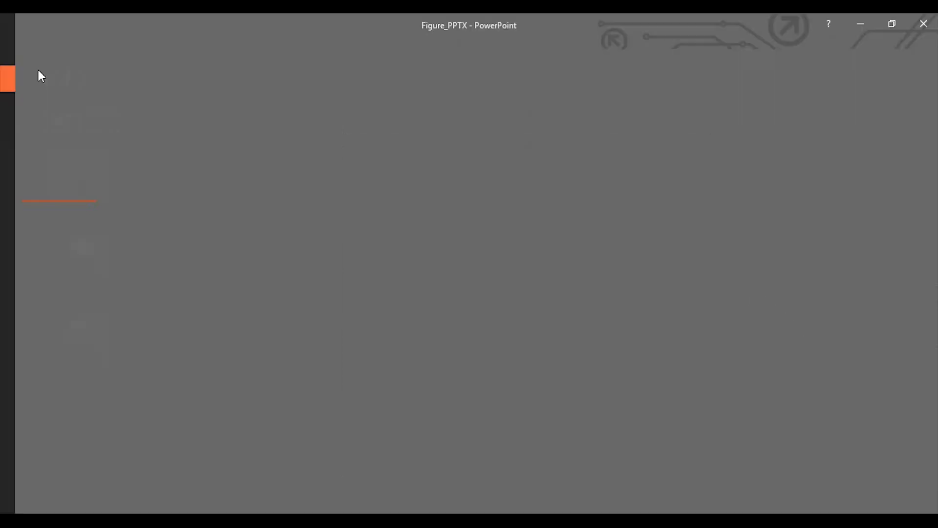
left_click(31, 183)
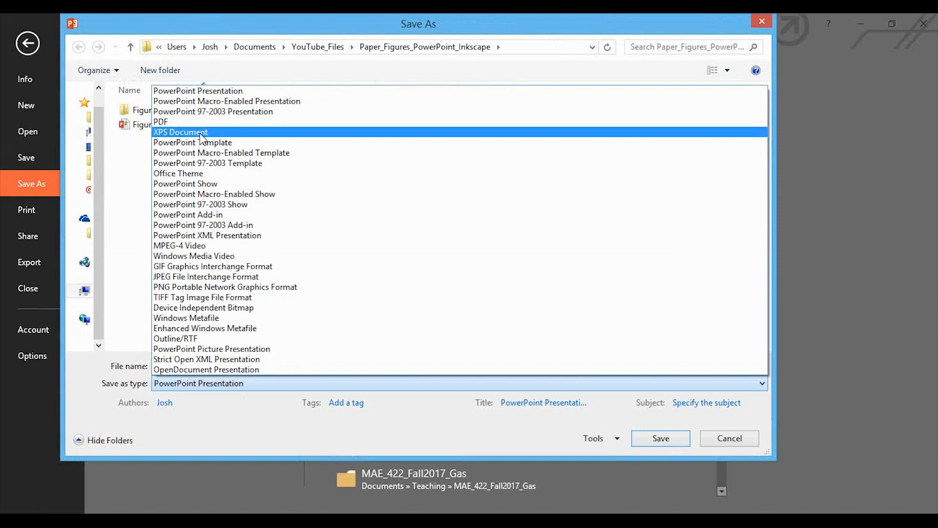
left_click(208, 130)
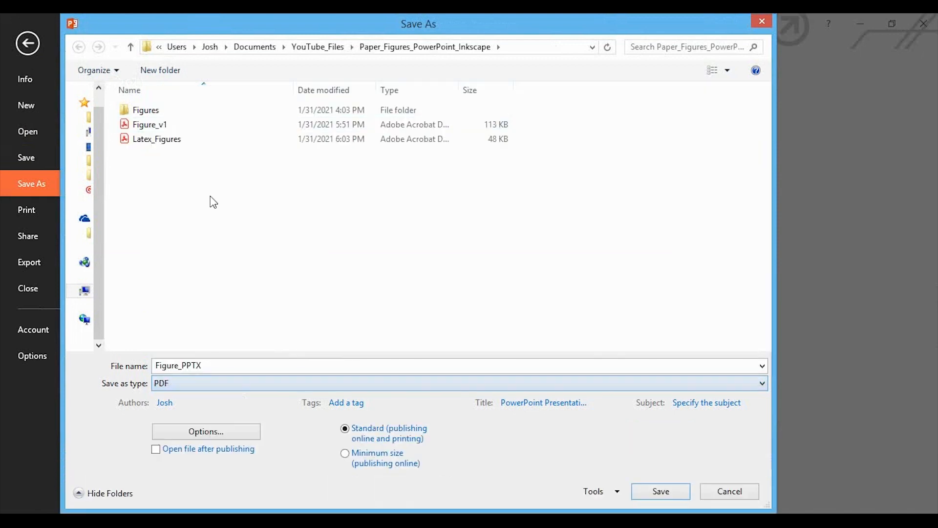
double_click(210, 366)
type("Figure_PD")
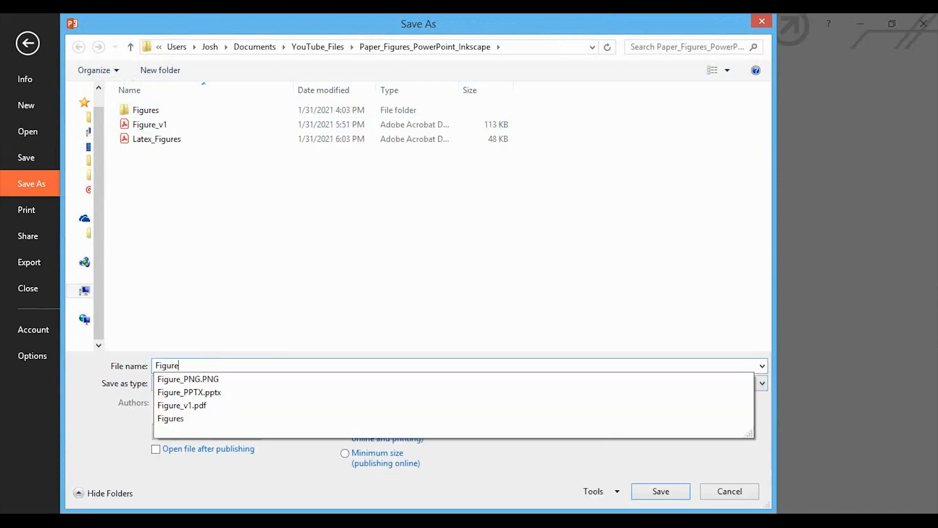
type("F")
key("Return")
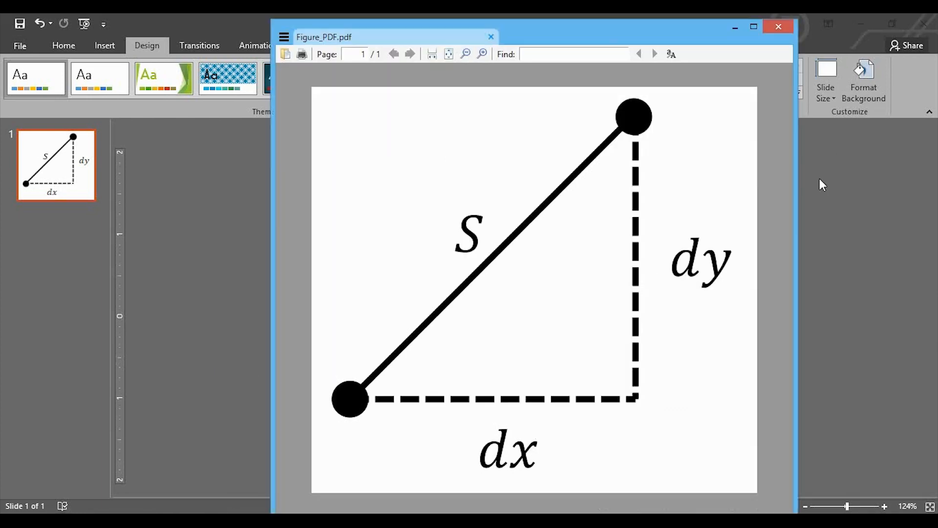
Step: Switch to the Snipping Tool and capture the whole triangle figure shown in Figure_PDF.pdf
scroll(635, 205, "down", 2)
scroll(609, 224, "up", 2)
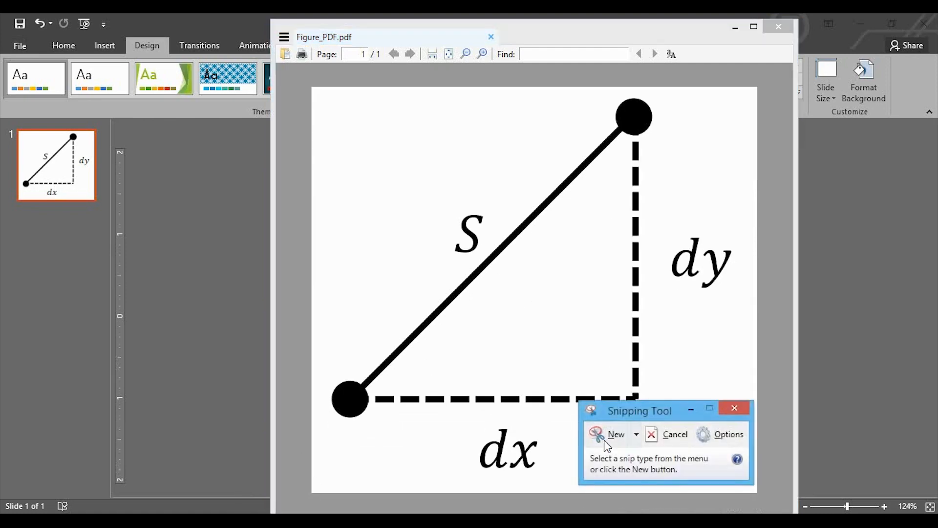
left_click(606, 442)
left_click_drag(321, 93, 740, 487)
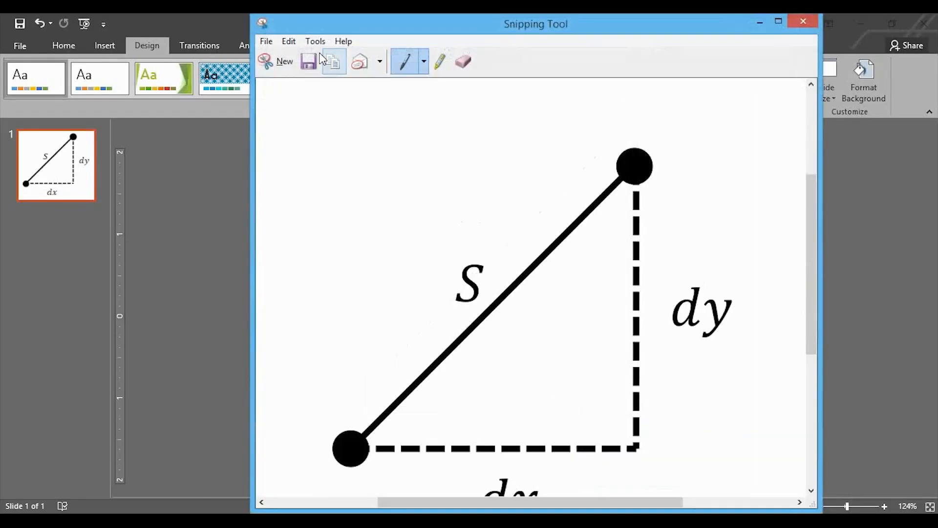
Step: Save the snip as a PNG named Figure_PNG, replacing the existing file
left_click(317, 57)
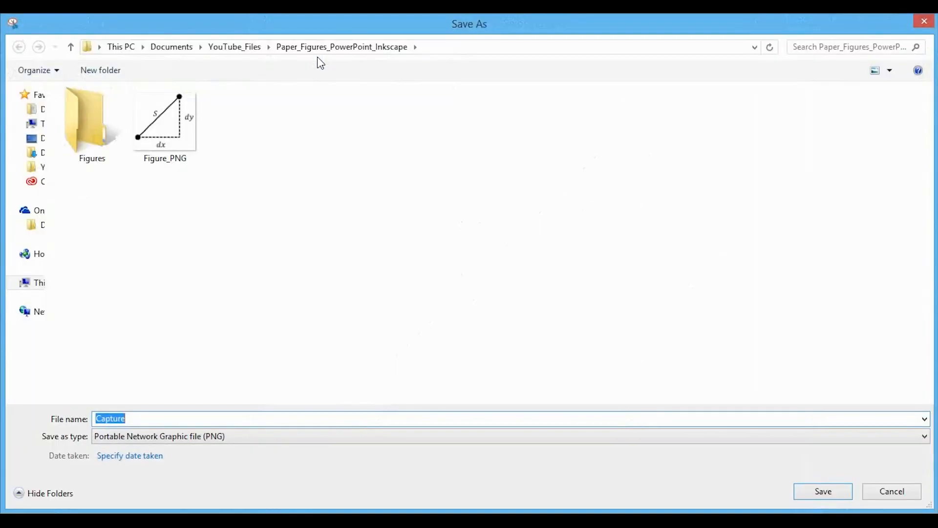
double_click(180, 132)
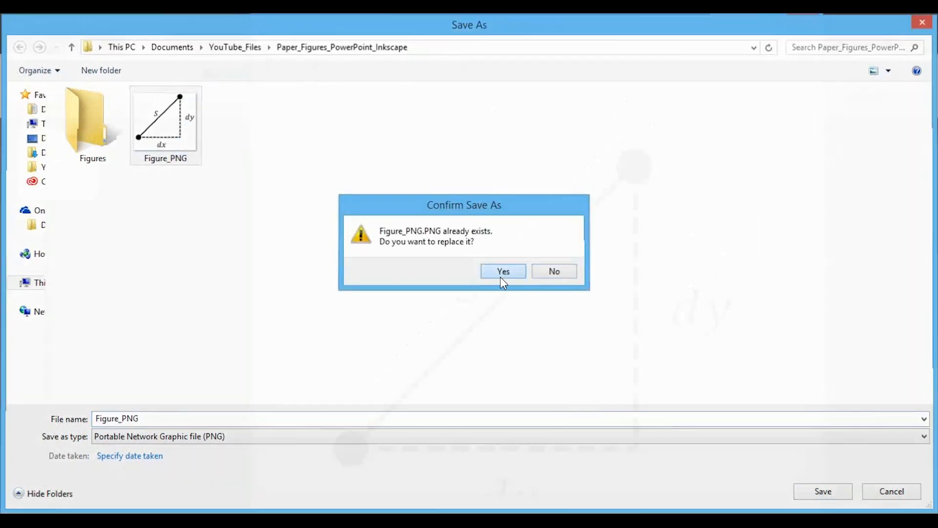
left_click(504, 272)
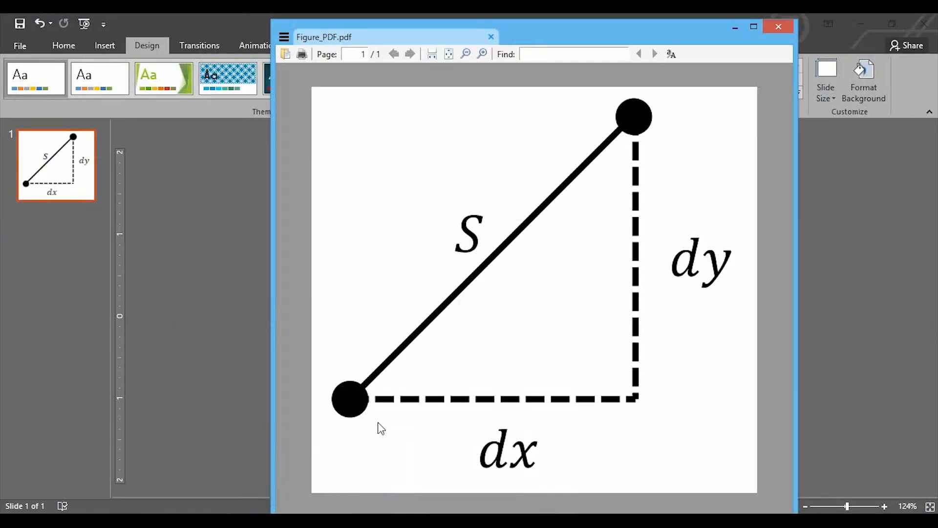
Step: Switch to the LaTeX editor and compile Latex_Figures.tex with Quick Build
left_click(388, 296)
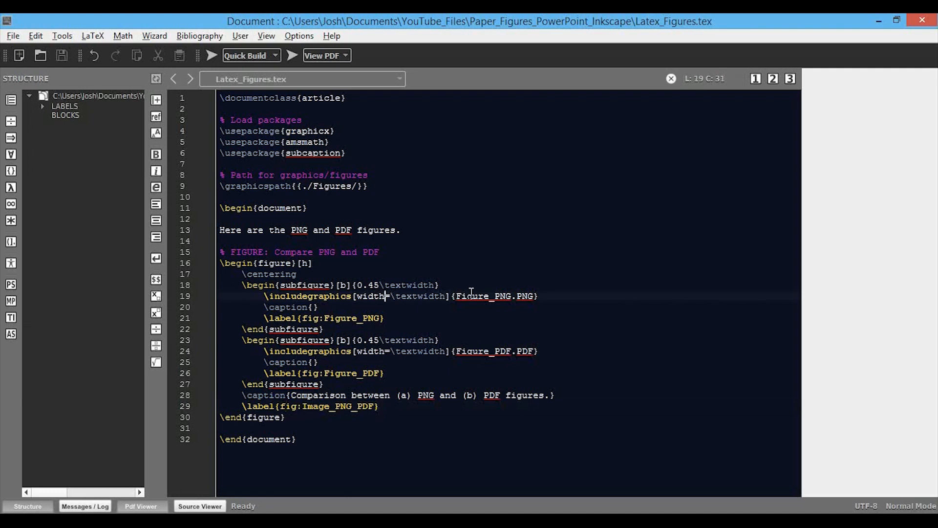
left_click(494, 330)
left_click(212, 56)
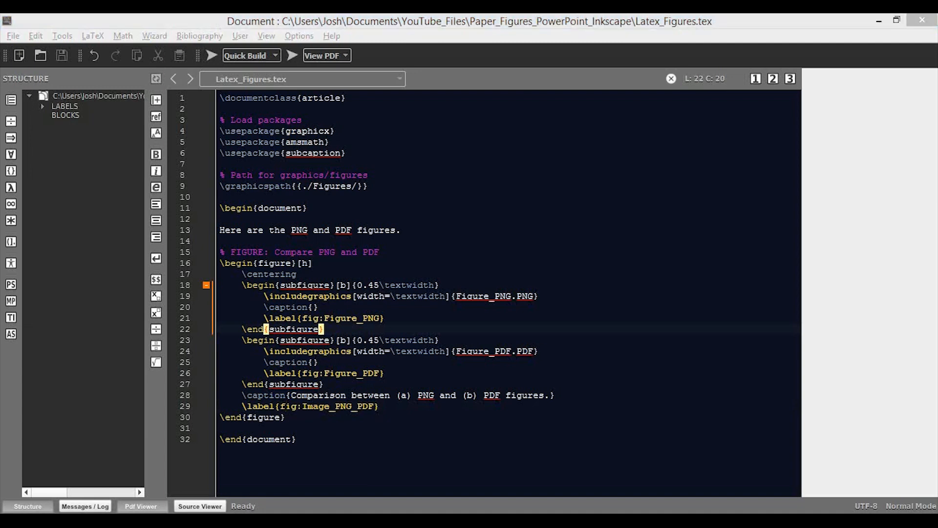
Step: Examine the edges of the labels and lines in PNG figure (a) of Latex_Figures.pdf at high magnification
scroll(508, 92, "up", 2)
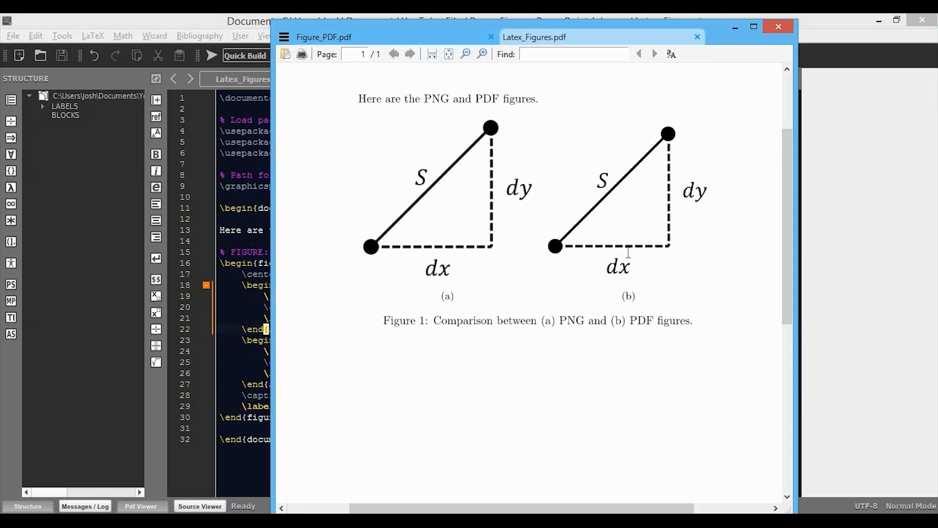
scroll(499, 201, "up", 5)
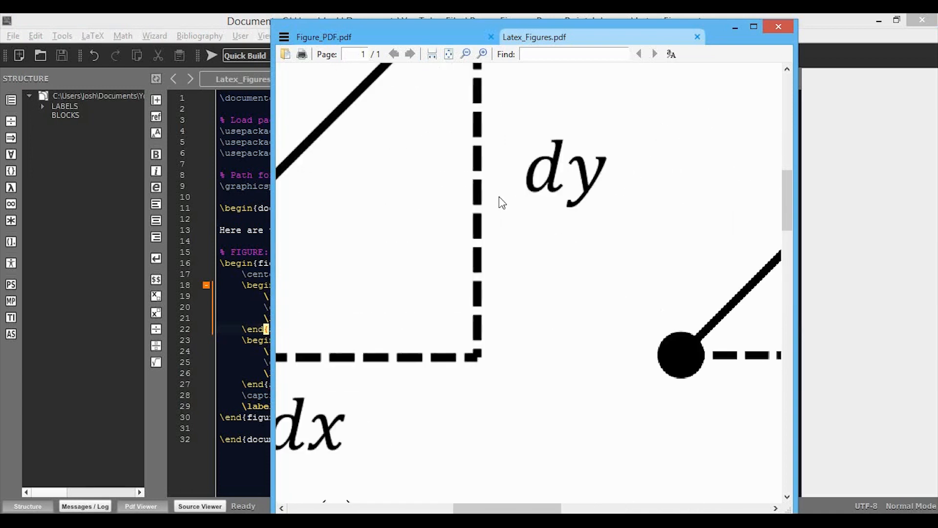
scroll(550, 177, "up", 2)
scroll(538, 193, "down", 6)
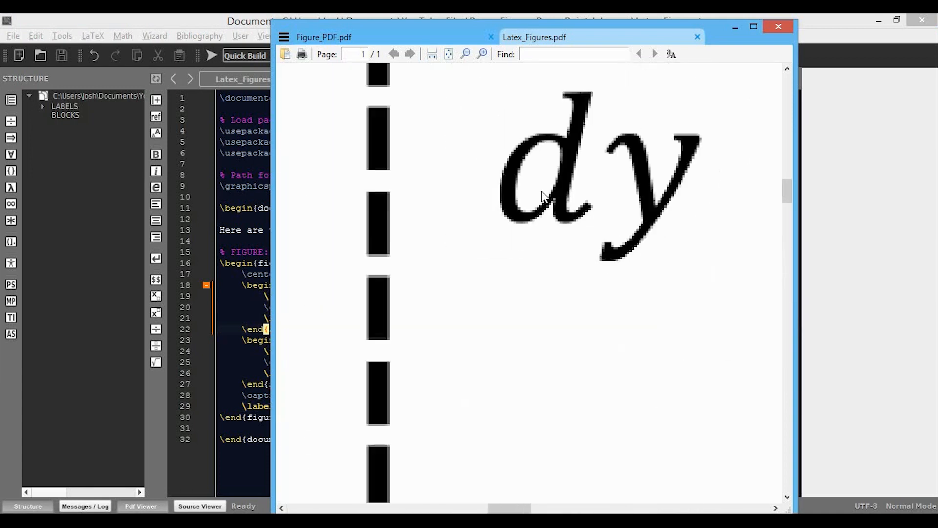
scroll(469, 204, "up", 2)
scroll(430, 181, "down", 4)
scroll(391, 176, "up", 6)
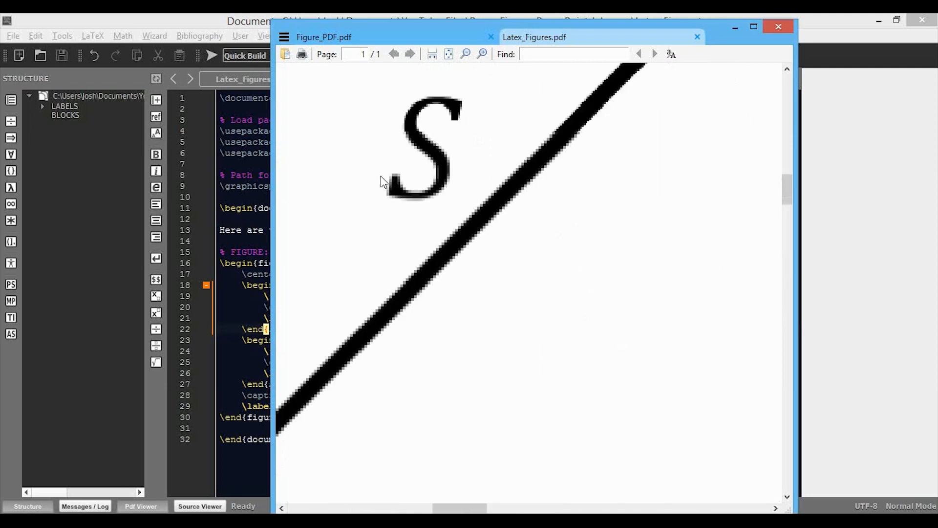
scroll(533, 222, "up", 2)
scroll(545, 209, "down", 6)
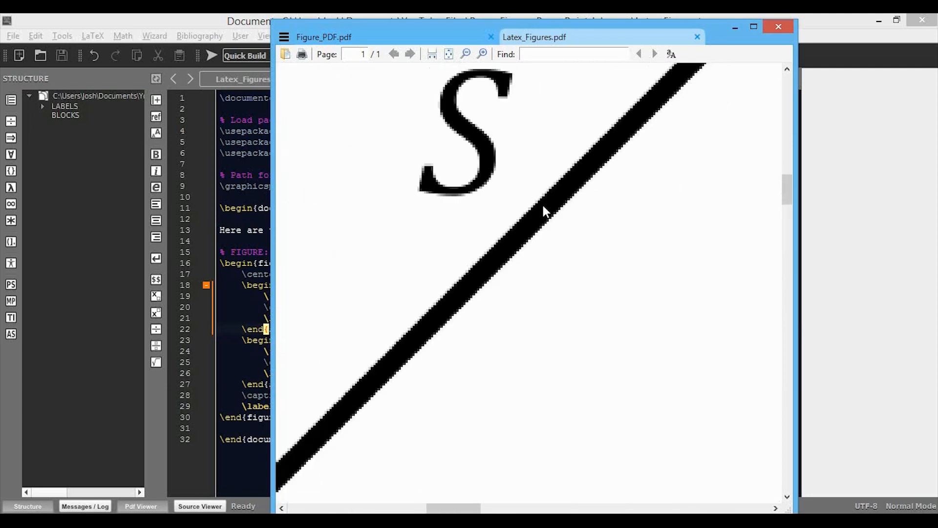
scroll(538, 329, "down", 1)
scroll(647, 223, "up", 5)
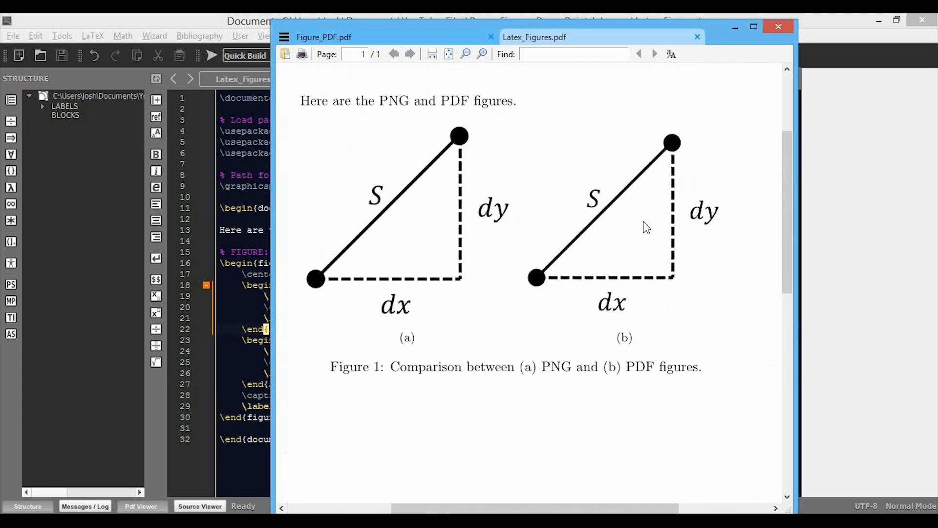
Step: Examine the S and dy labels of PDF figure (b) in Latex_Figures.pdf up close
scroll(512, 175, "up", 4)
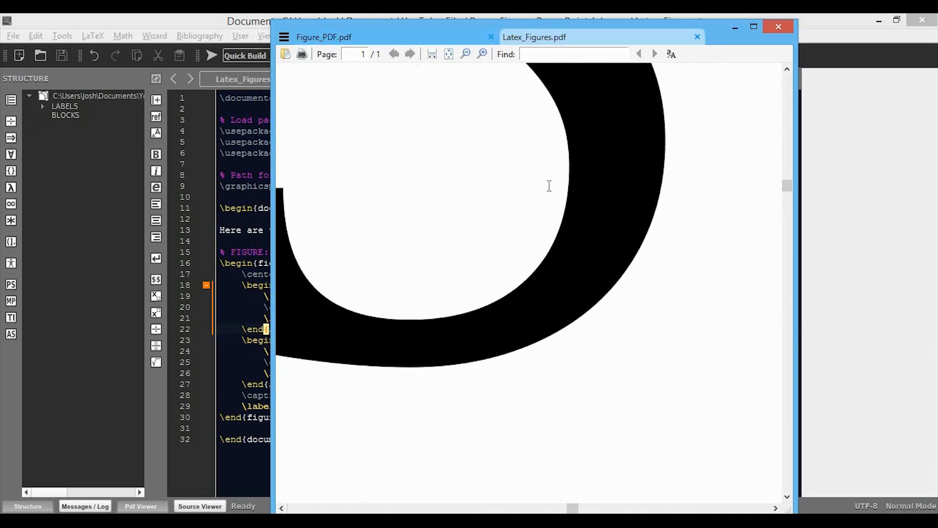
scroll(548, 187, "down", 6)
scroll(614, 205, "up", 6)
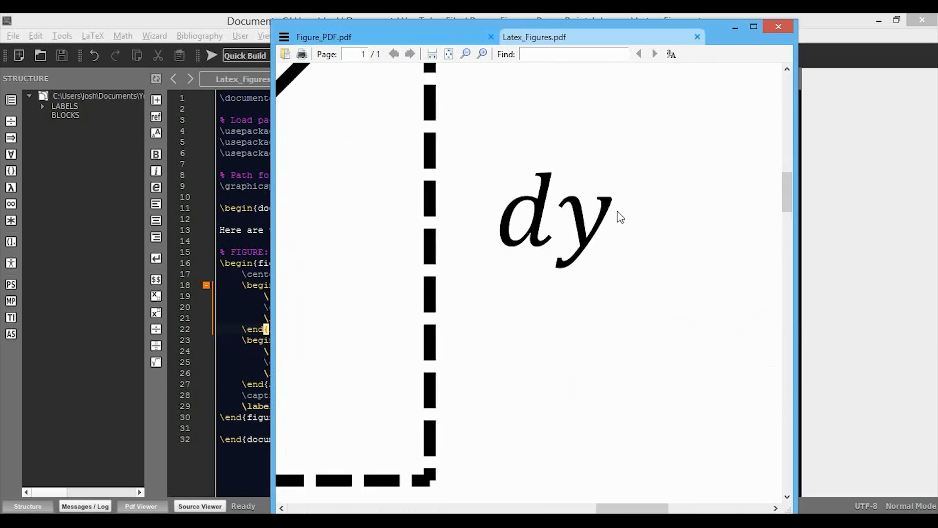
Step: Compare PNG figure (a) and PDF figure (b) side by side in Latex_Figures.pdf
scroll(484, 267, "down", 1)
scroll(592, 260, "down", 6)
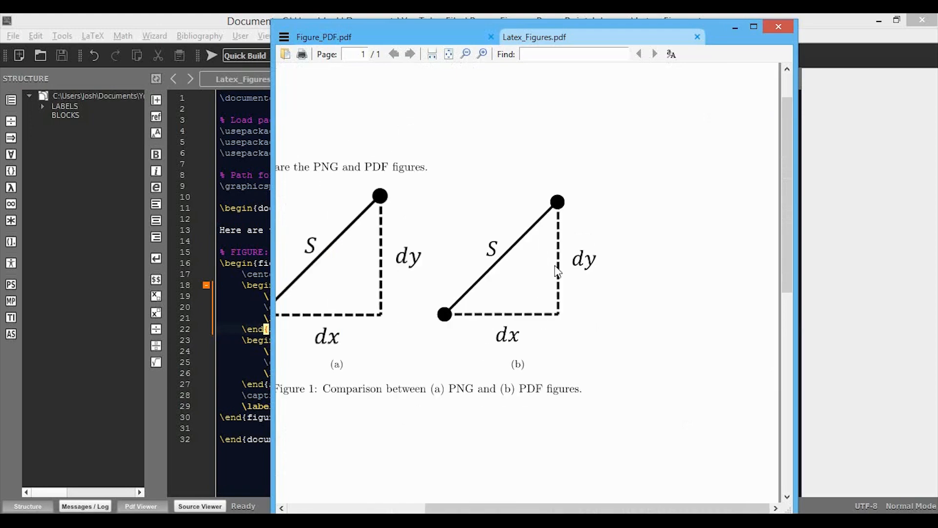
scroll(542, 276, "up", 1)
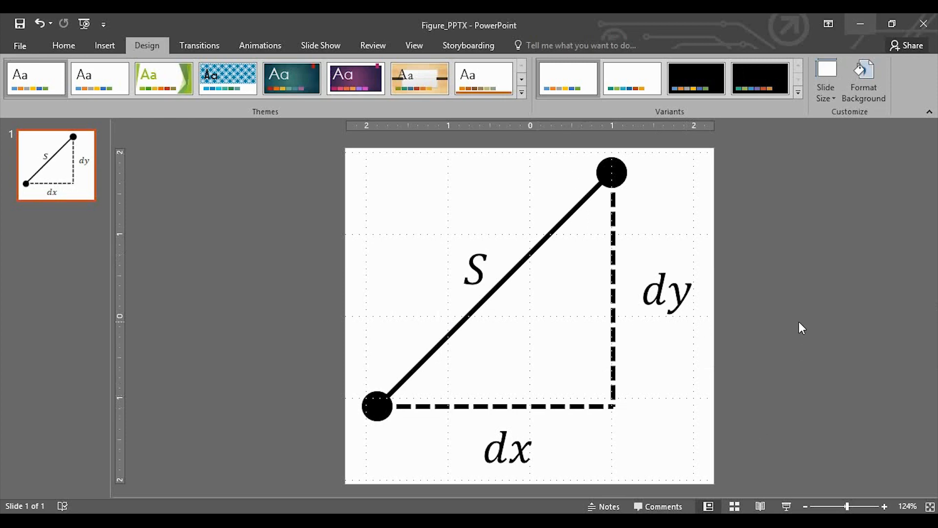
Step: Switch to PowerPoint and add a blank slide after the triangle figure's slide
left_click(63, 45)
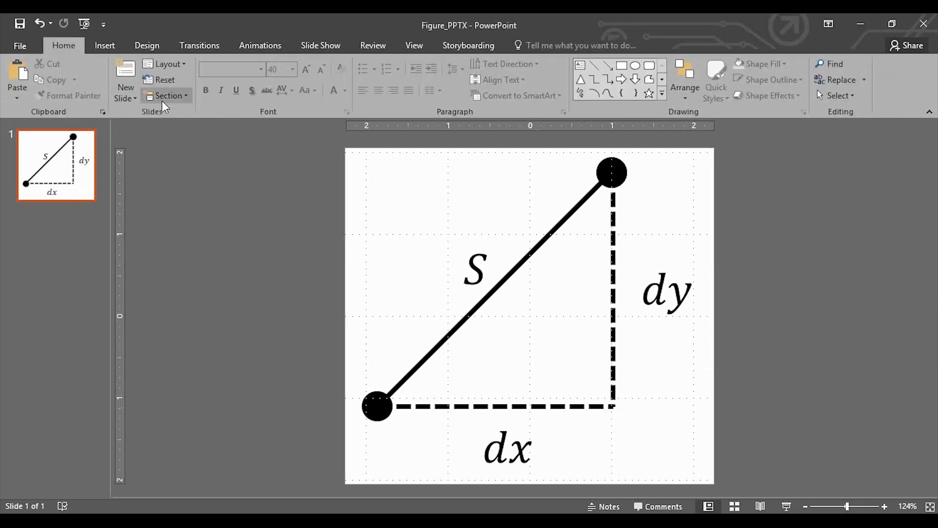
left_click(126, 94)
left_click(159, 342)
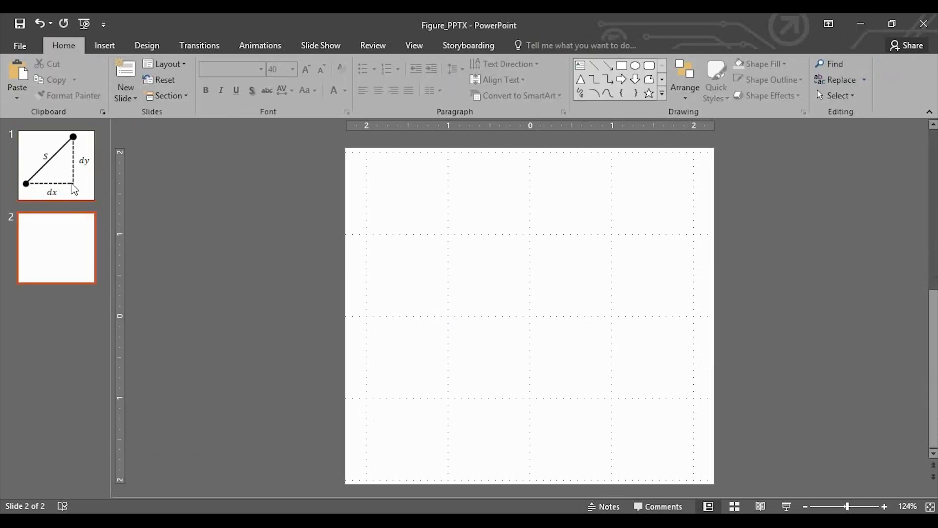
Step: Copy the whole grouped triangle figure from slide 1 and paste it onto slide 2
left_click(45, 169)
key("ctrl+a")
key("ctrl+c")
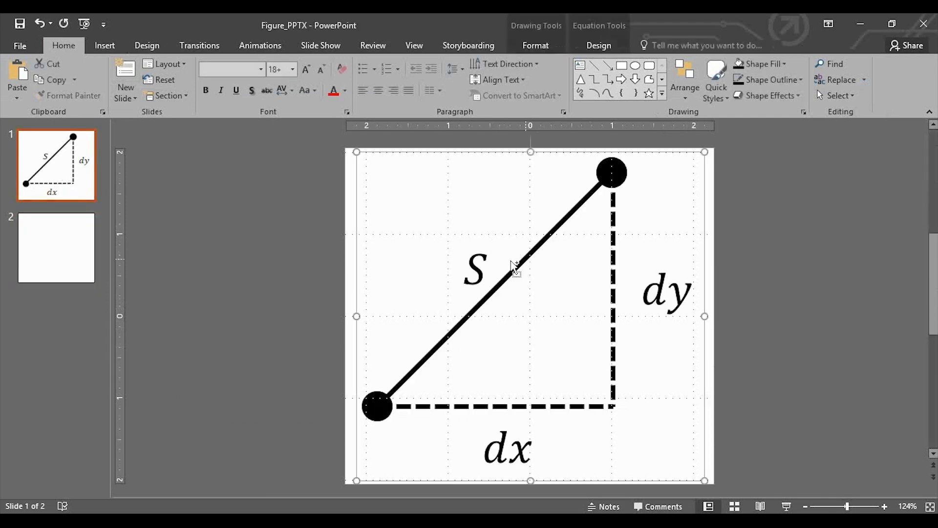
left_click(59, 249)
key("ctrl+v")
Step: Ungroup the pasted triangle figure on slide 2 into its separate lines, dots and labels
right_click(523, 257)
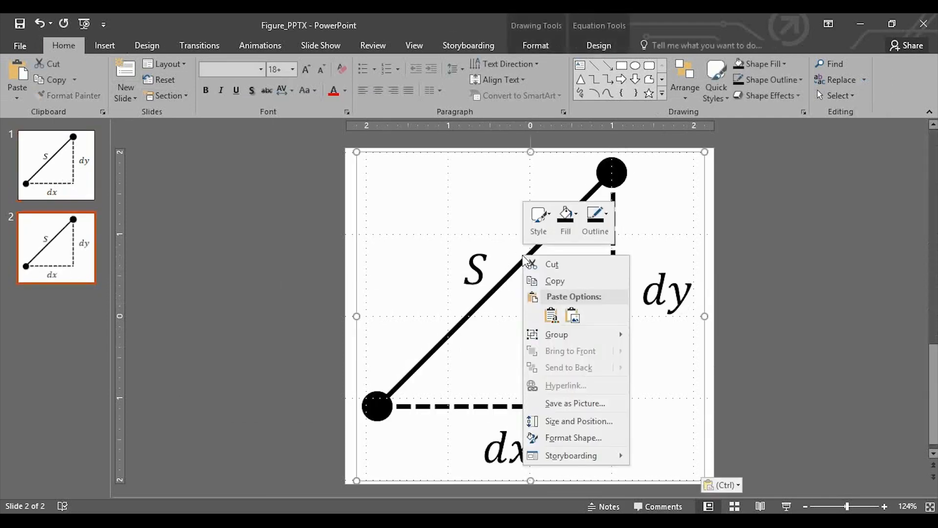
mouse_move(620, 340)
left_click(667, 370)
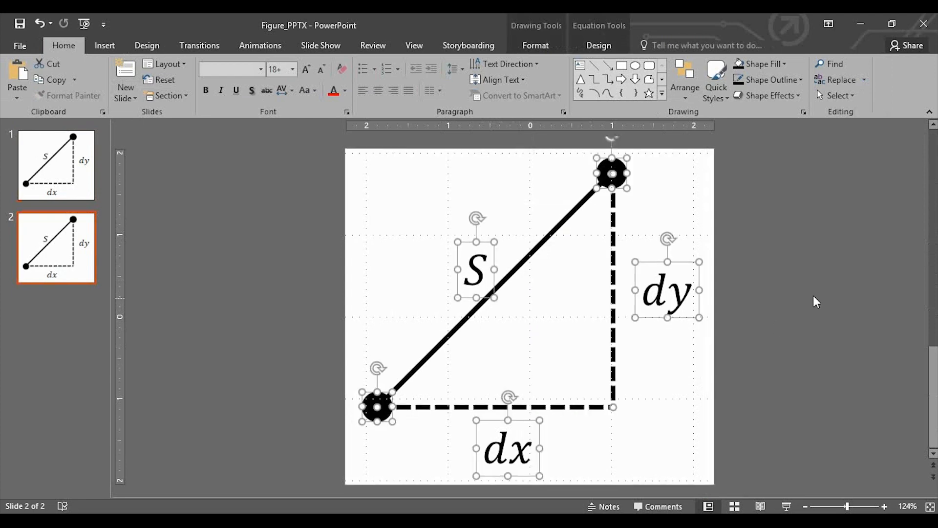
Step: Move the upper end of the solid S line on slide 2 down along the dashed vertical line
left_click(813, 297)
left_click(606, 183)
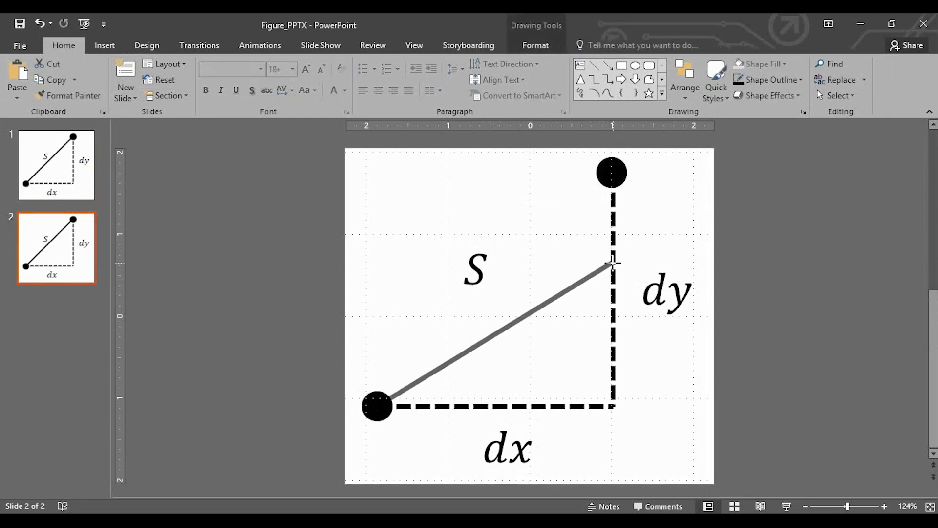
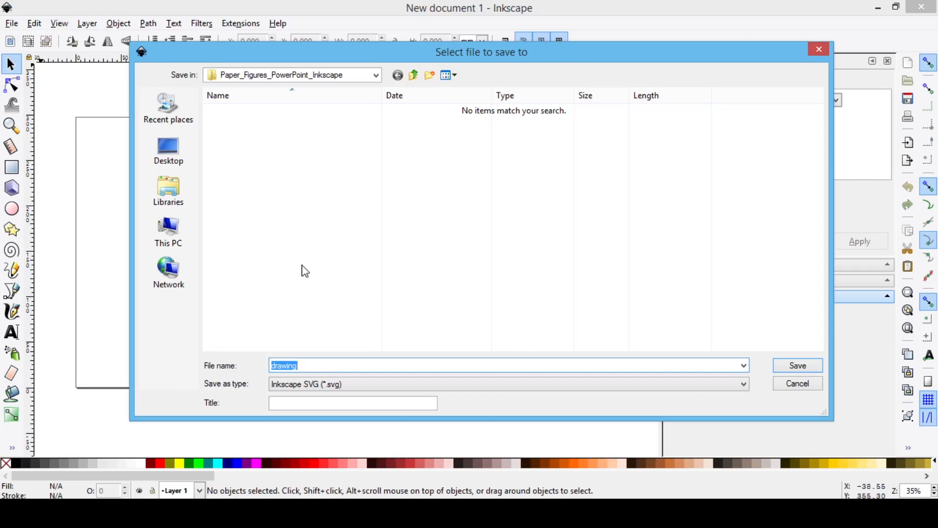
Step: Save the new Inkscape drawing as Schematics_AsOf_020621 in SVG format in the Paper_Figures_PowerPoint_Inkscape folder
left_click(349, 367)
left_click_drag(356, 368, 241, 370)
type("Schematics_AsOf_020621")
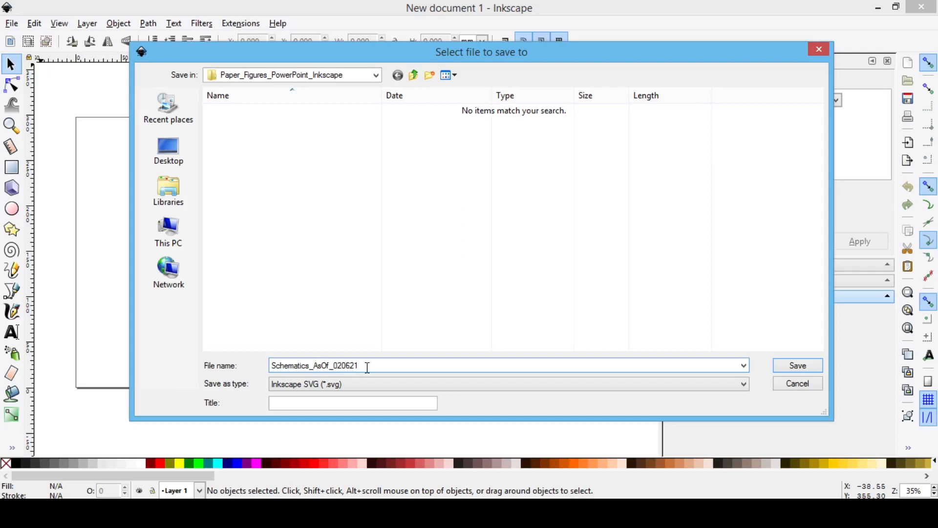
left_click(782, 367)
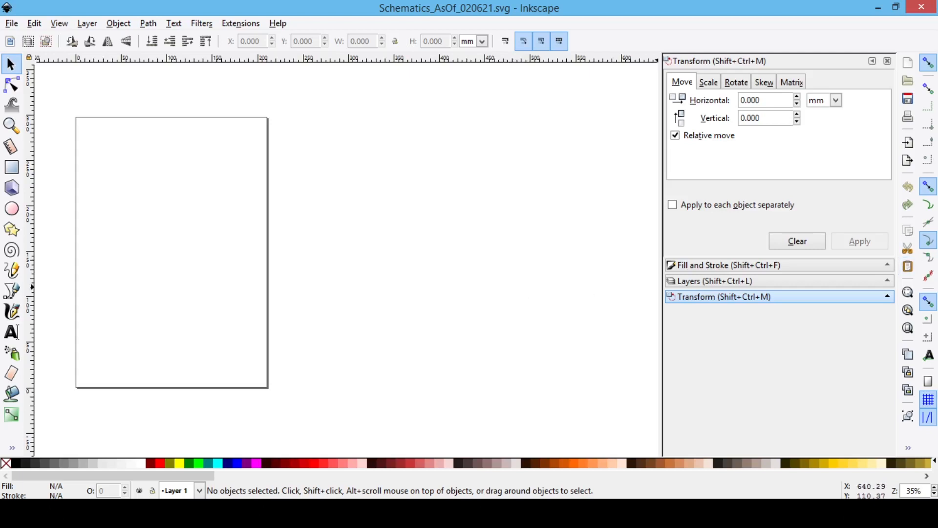
Step: Switch to File Explorer, duplicate the Schematics_AsOf_020621 SVG file and name the copy Schematics_AsOf_020721
key("alt+Tab")
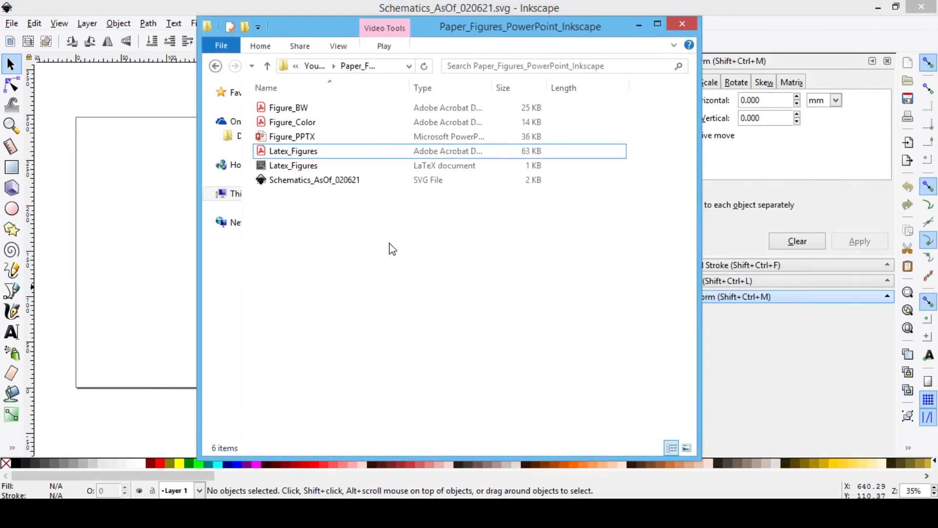
left_click(340, 185)
key("ctrl+c")
key("ctrl+v")
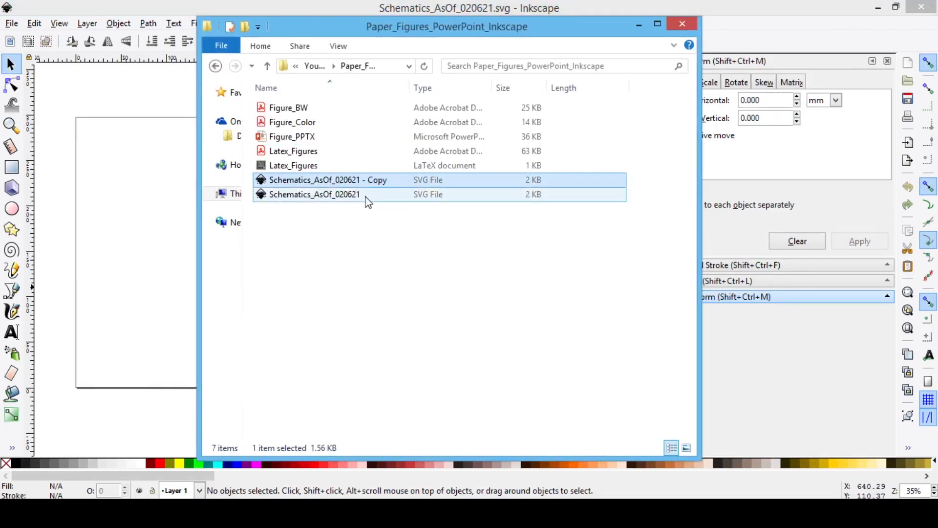
left_click(351, 179)
left_click_drag(348, 180, 393, 182)
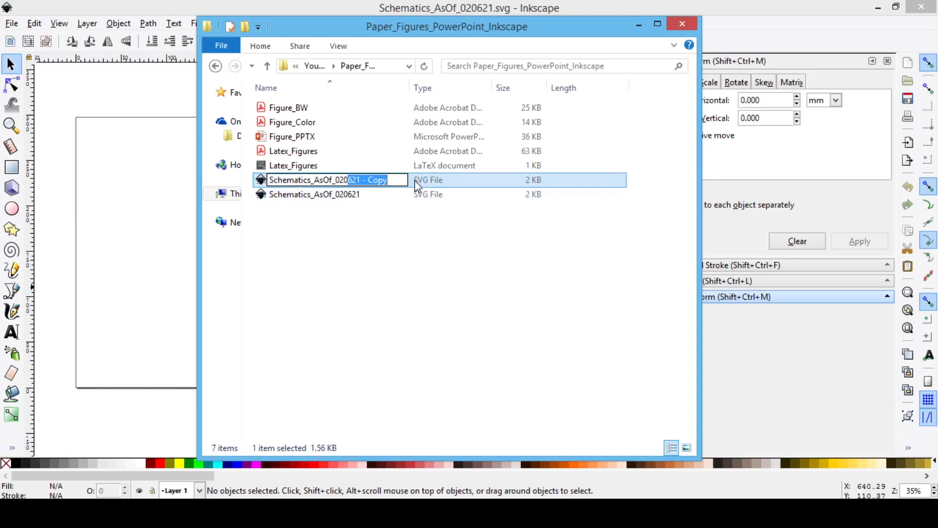
type("721")
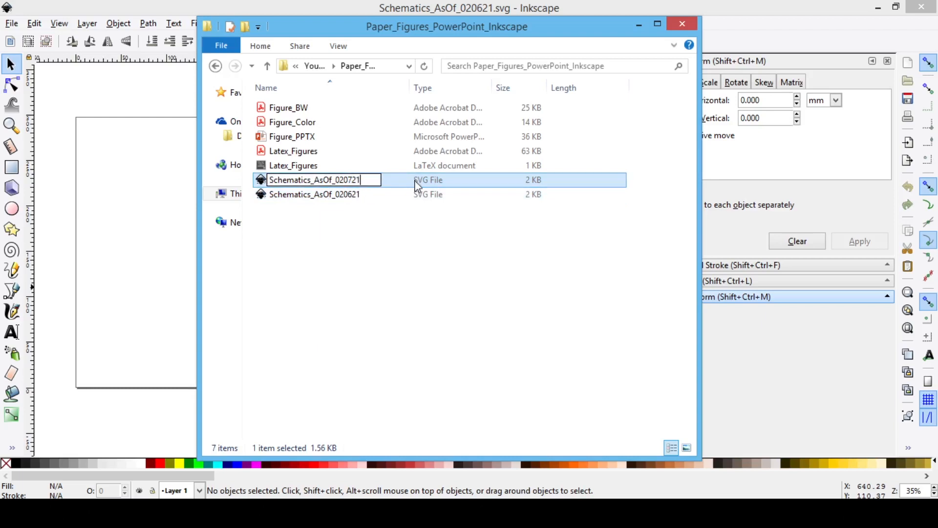
key("Return")
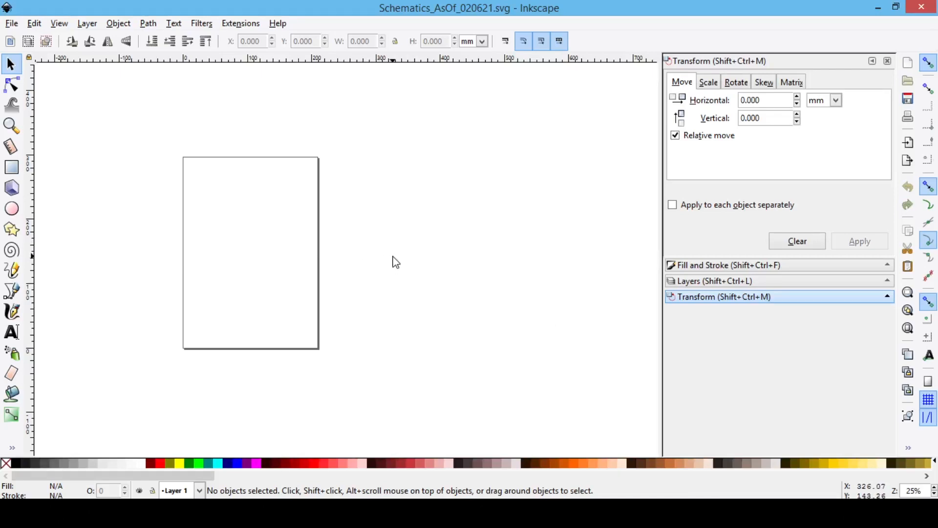
Step: Add the text "This is some text." in the empty canvas area beside the page's upper right corner
left_click(12, 333)
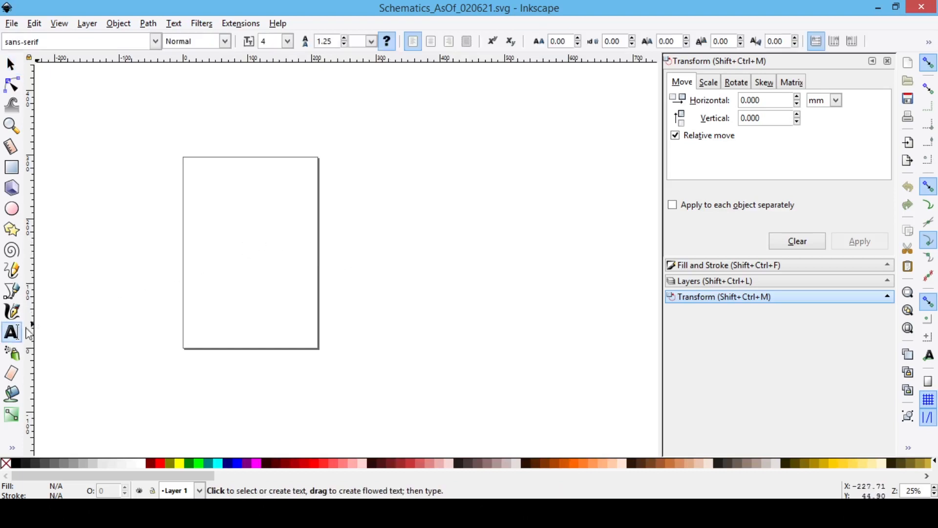
left_click(355, 168)
type("TH")
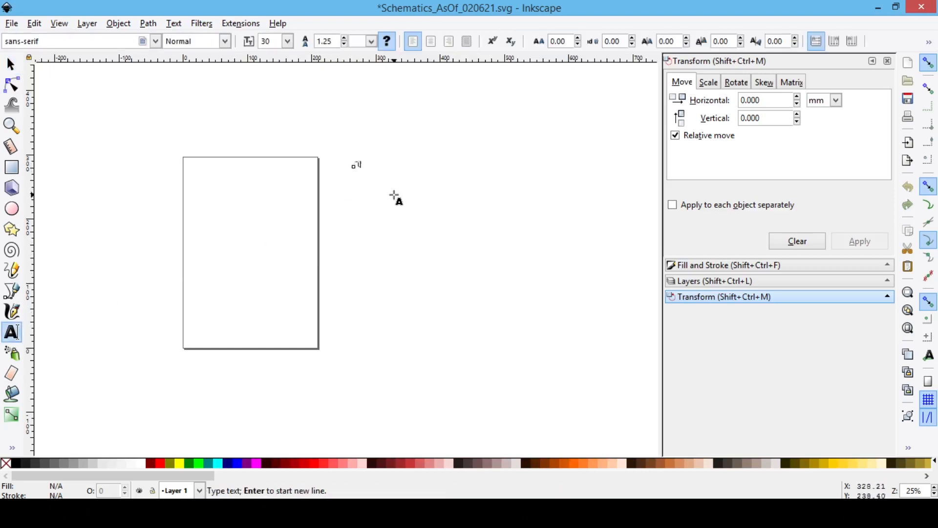
key("BackSpace")
key("BackSpace")
type("This is some text.")
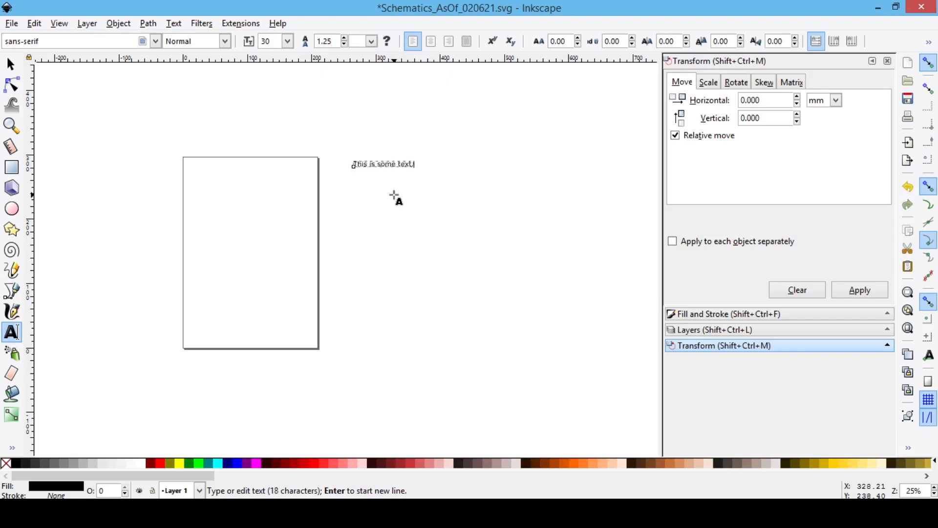
key("Escape")
key("F1")
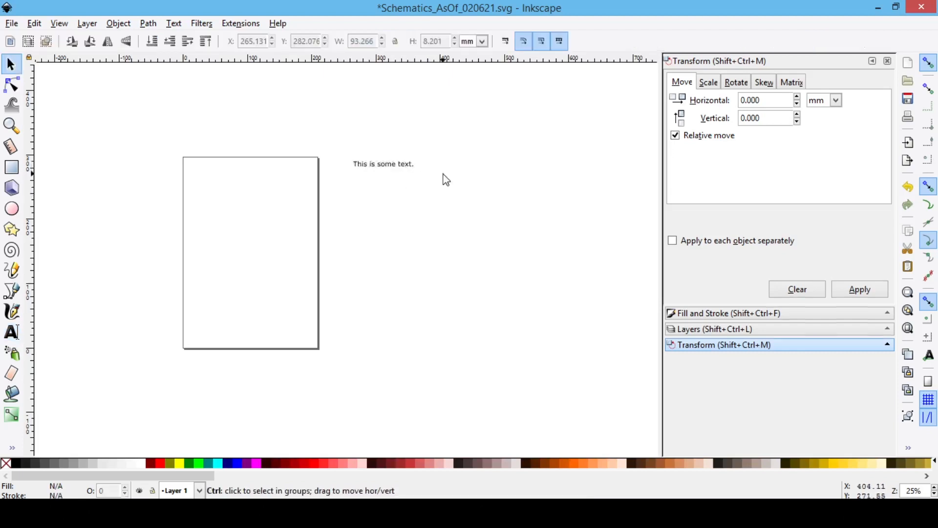
Step: Change the font of the whole "This is some text." object to Arial
scroll(442, 178, "up", 2)
triple_click(359, 161)
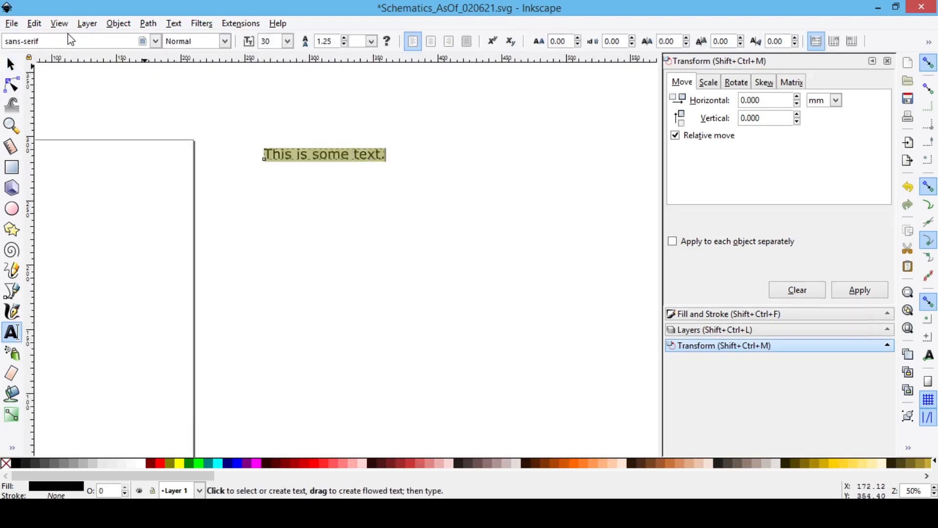
left_click_drag(69, 39, 7, 44)
type("arial")
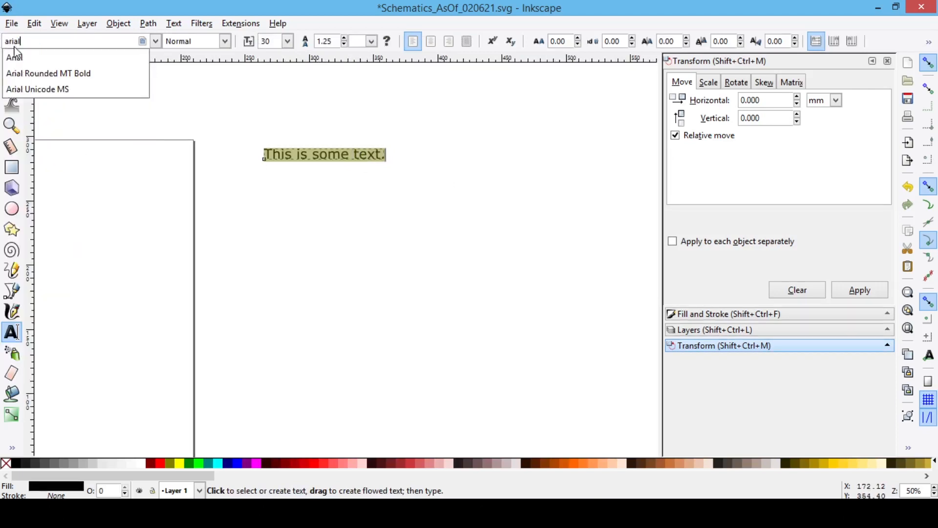
key("Return")
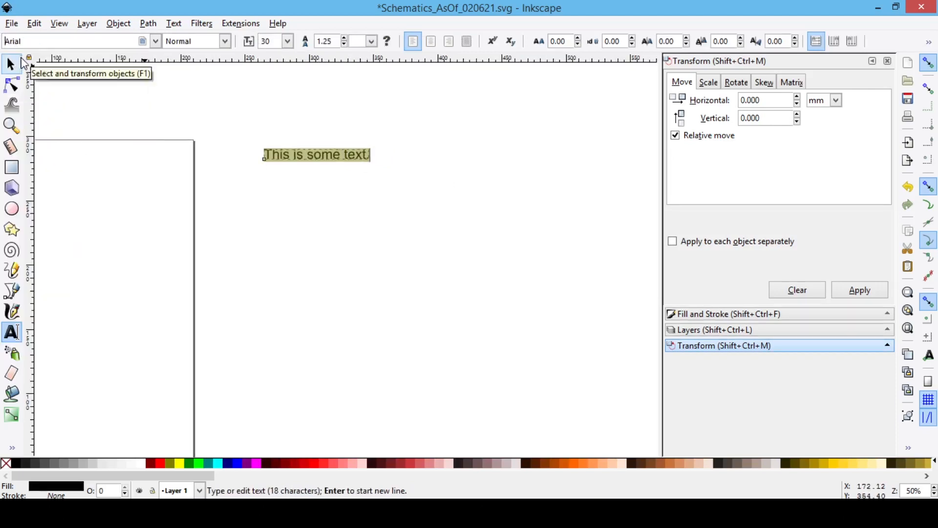
key("Escape")
key("F1")
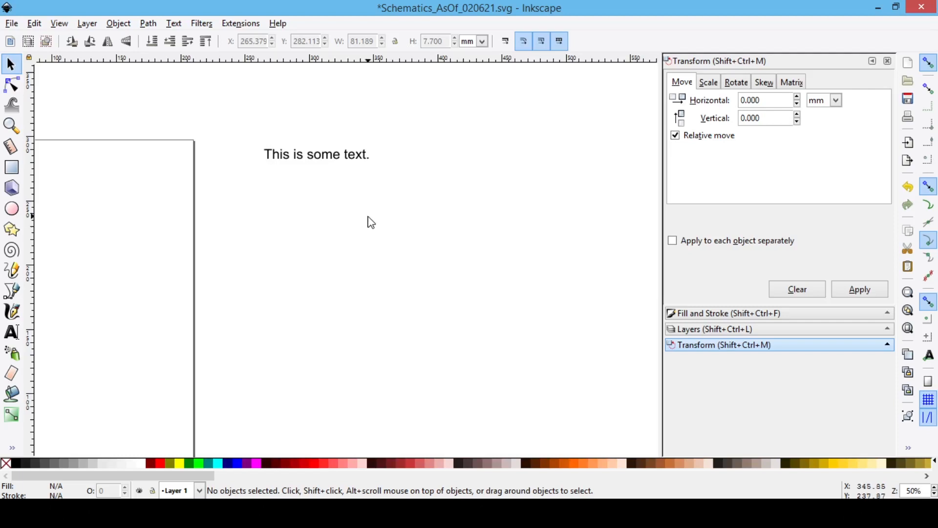
left_click_drag(487, 258, 426, 245)
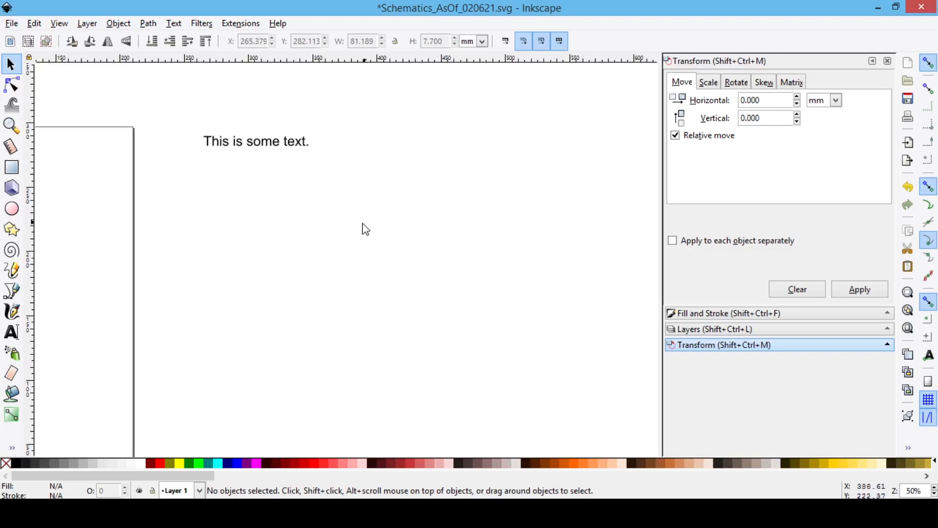
left_click_drag(366, 236, 332, 255)
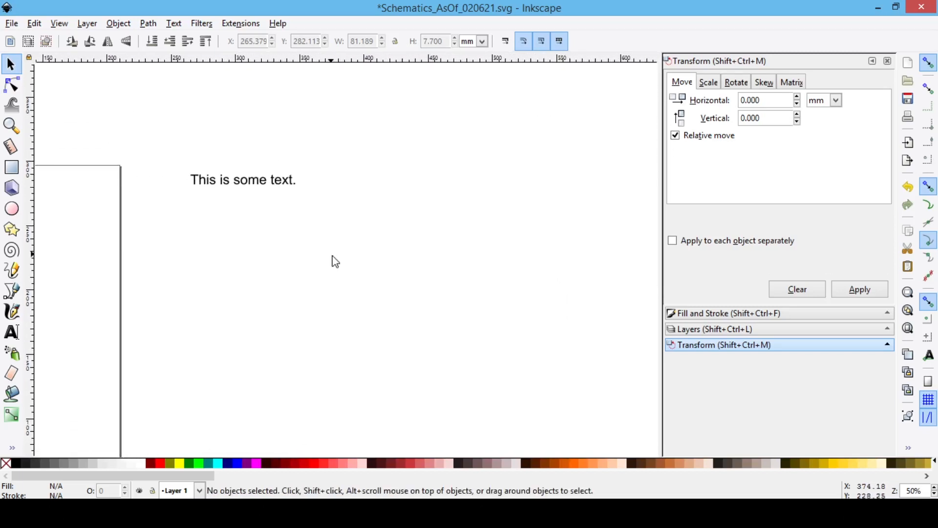
scroll(341, 262, "up", 2)
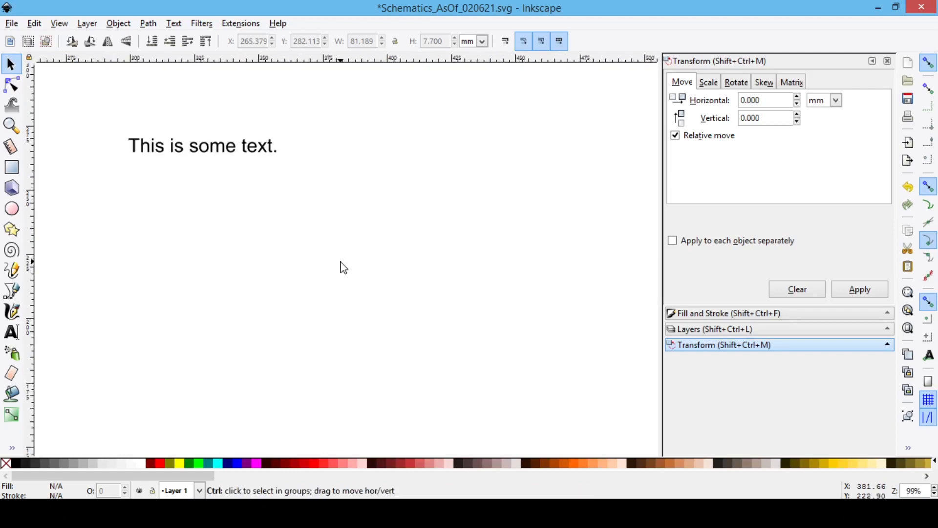
scroll(341, 262, "down", 2)
scroll(341, 263, "up", 1)
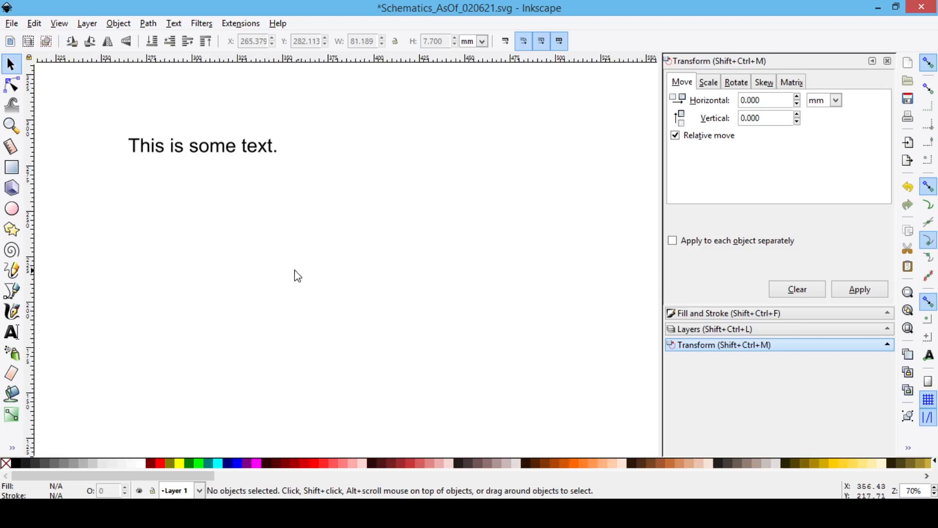
Step: Open "This is some text." for editing, select a few characters in its middle, and return to object selection
left_click(188, 151)
triple_click(169, 147)
left_click(164, 148)
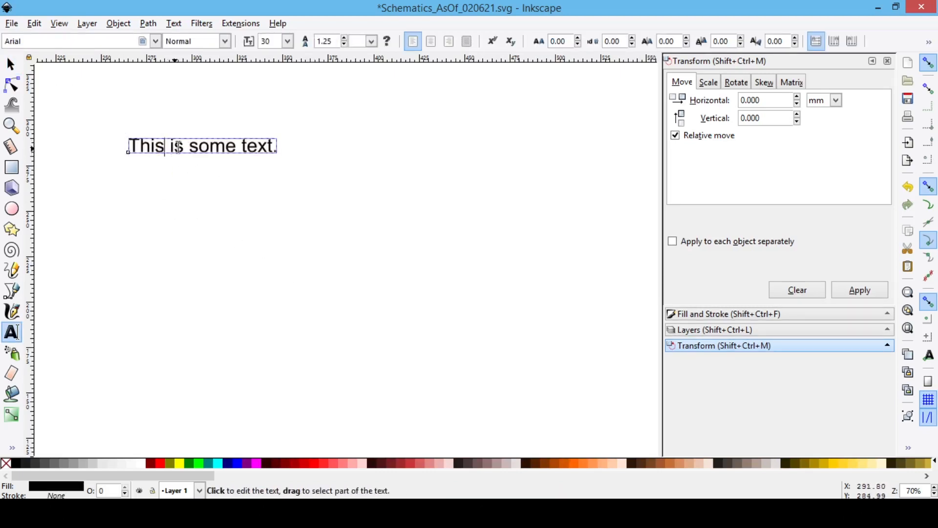
left_click_drag(155, 146, 213, 149)
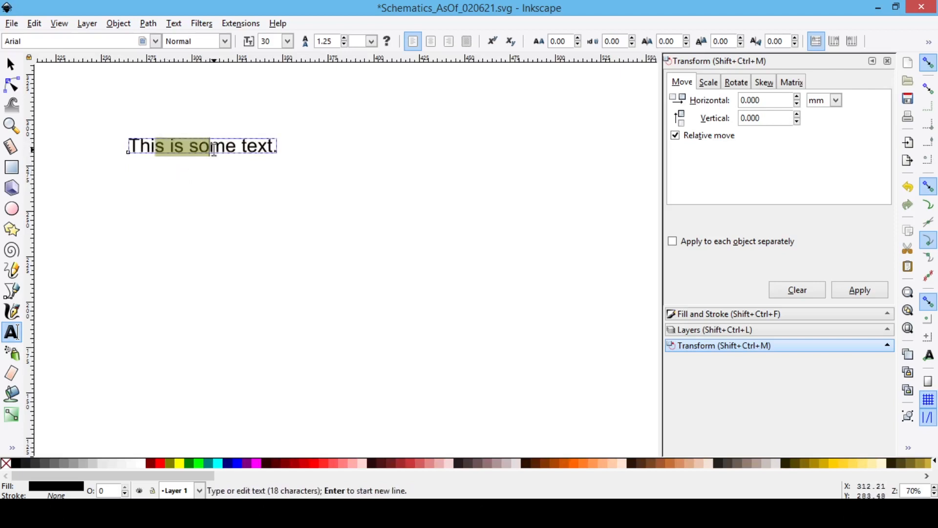
key("Escape")
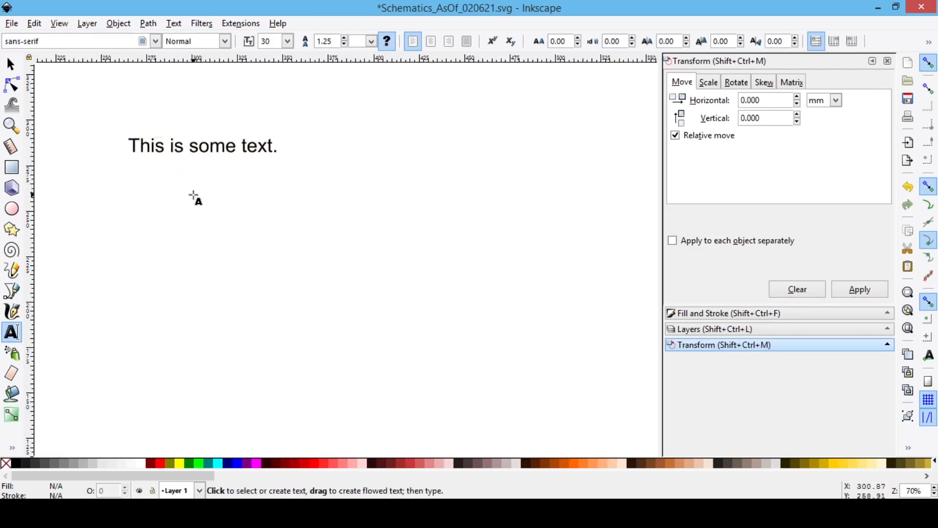
key("F1")
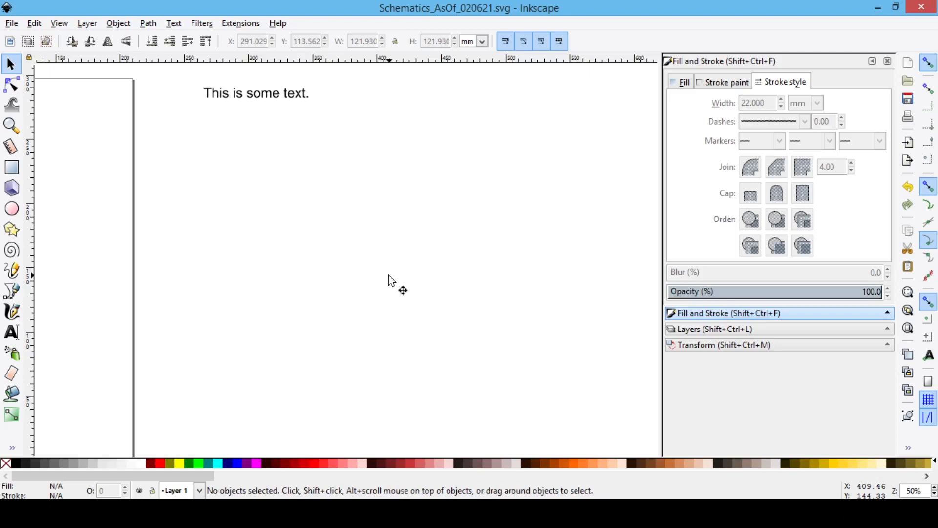
Step: Draw a straight line about 153 mm long, rising at 45° to the right, below the text
left_click(12, 292)
left_click(251, 302)
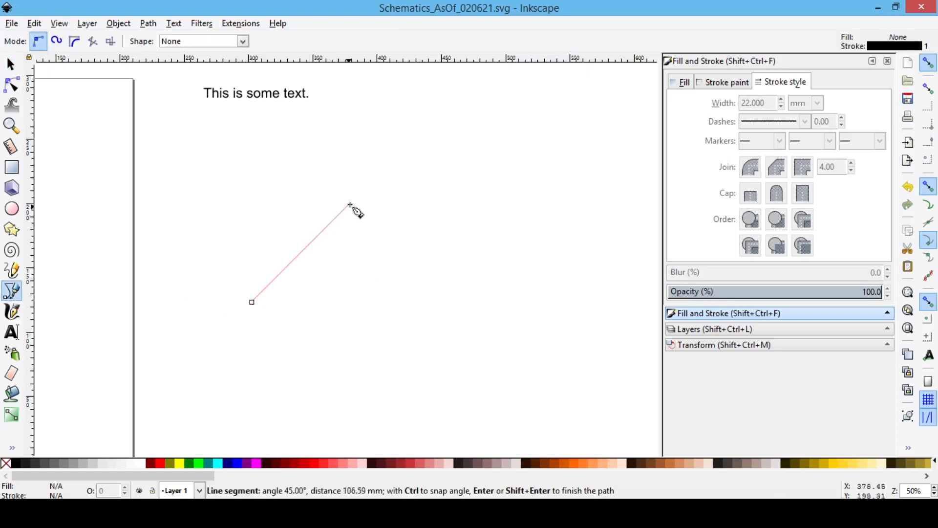
left_click(391, 164)
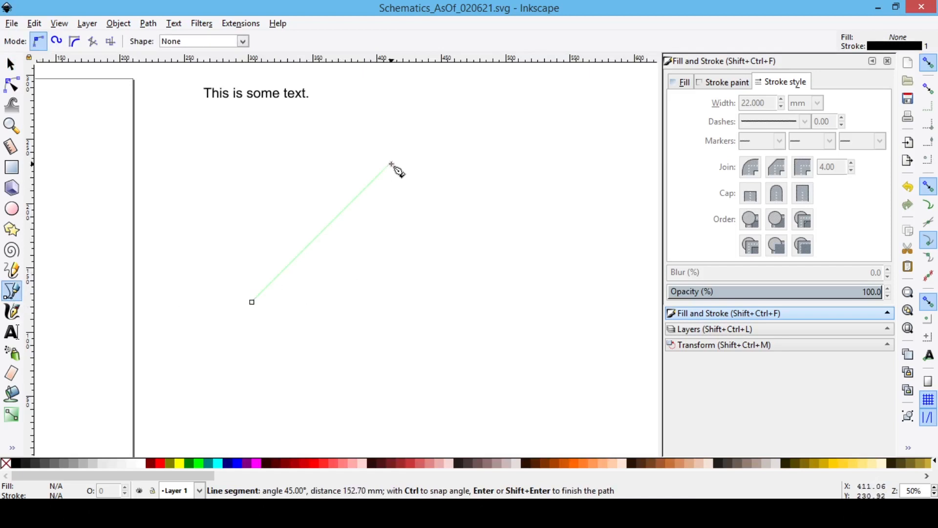
key("Return")
key("Escape")
key("s")
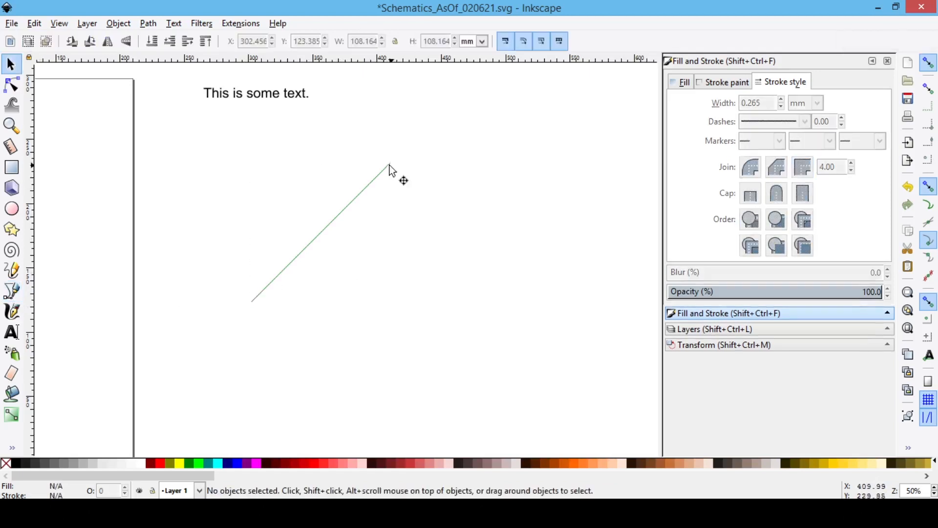
Step: Set the diagonal line's stroke width to 2 mm
left_click(359, 194)
left_click_drag(767, 104, 721, 108)
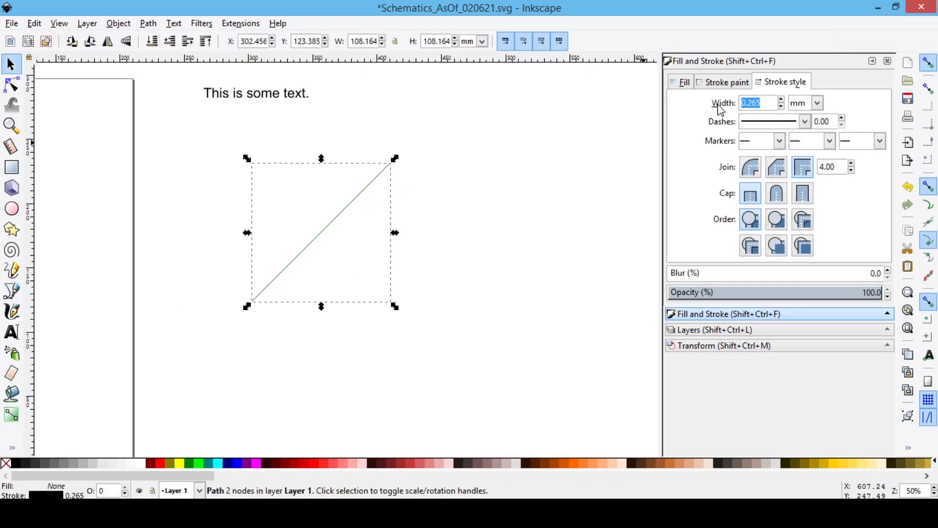
type("2")
key("Return")
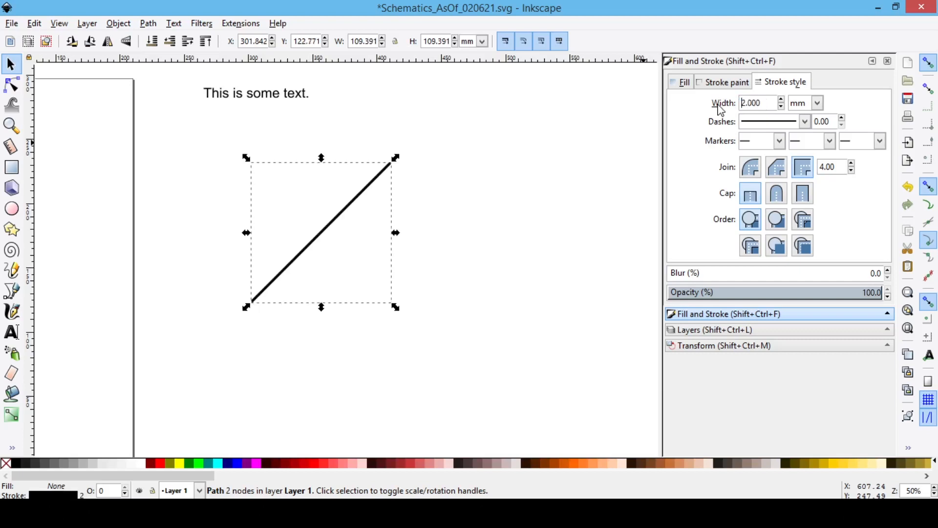
left_click(584, 190)
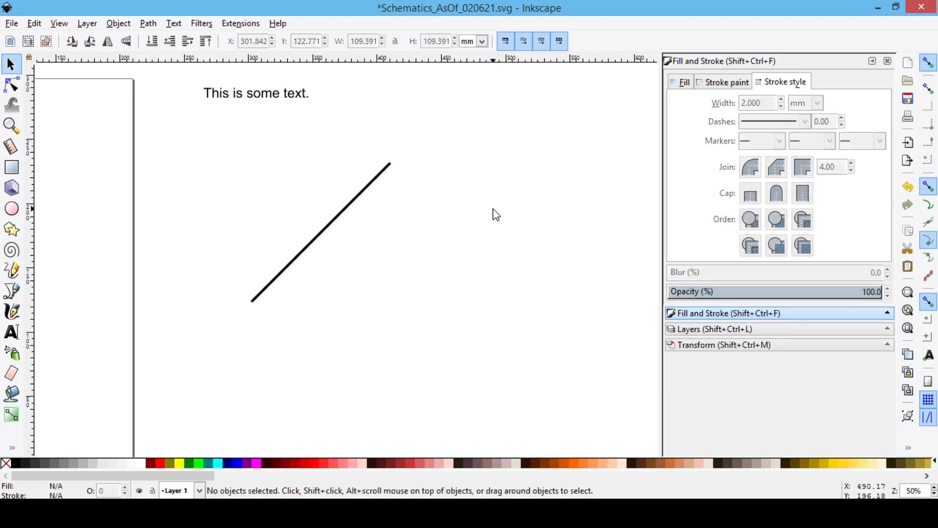
Step: Draw a circle about 17.5 mm across, below and to the left of the diagonal line's lower end
left_click(343, 211)
left_click(11, 209)
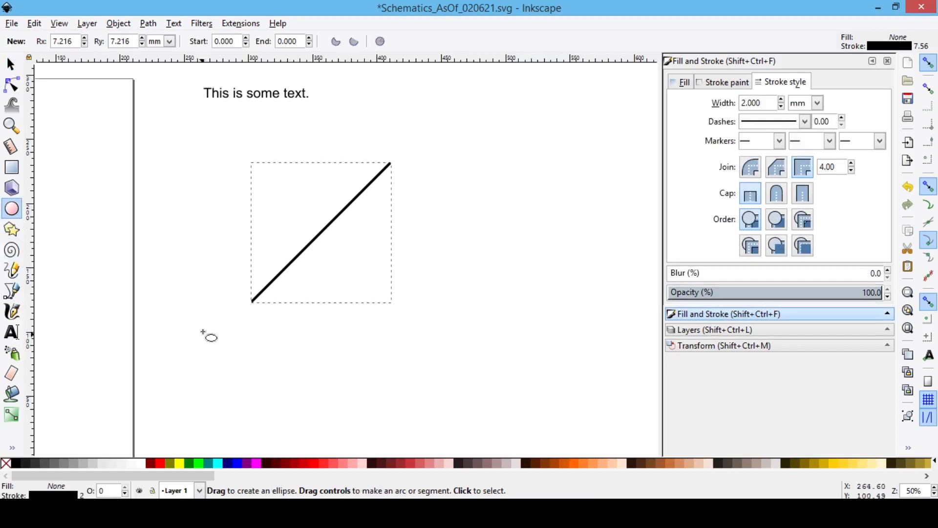
left_click_drag(193, 324, 217, 345)
key("Escape")
key("F1")
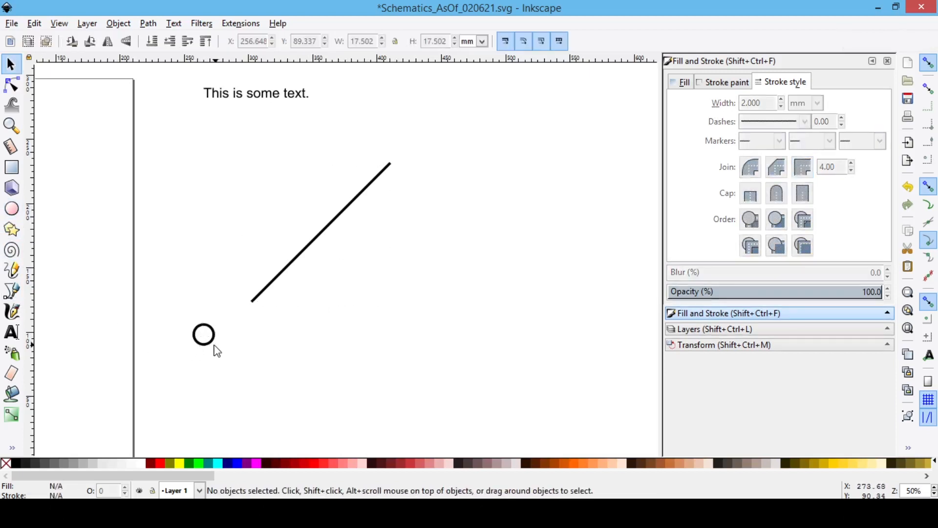
Step: Give the small circle a flat black fill
left_click(215, 330)
left_click(687, 84)
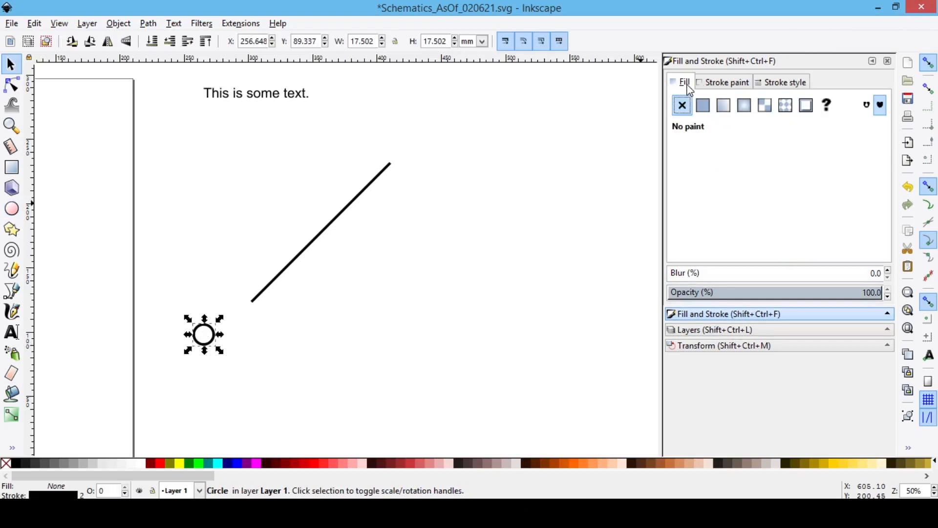
left_click(704, 106)
Step: Move the filled circle onto the diagonal line's lower end and place a copy of it on the upper end
left_click_drag(205, 340, 254, 308)
key("ctrl+c")
key("ctrl+v")
left_click_drag(304, 323, 402, 181)
left_click(440, 281)
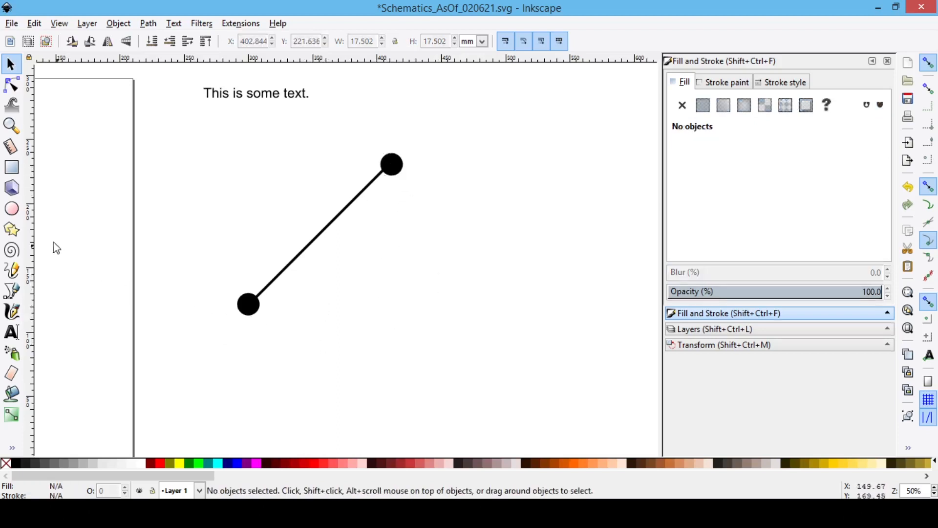
Step: Draw a horizontal straight line about 164 mm long below the diagonal line and its dots
left_click(11, 291)
left_click(246, 361)
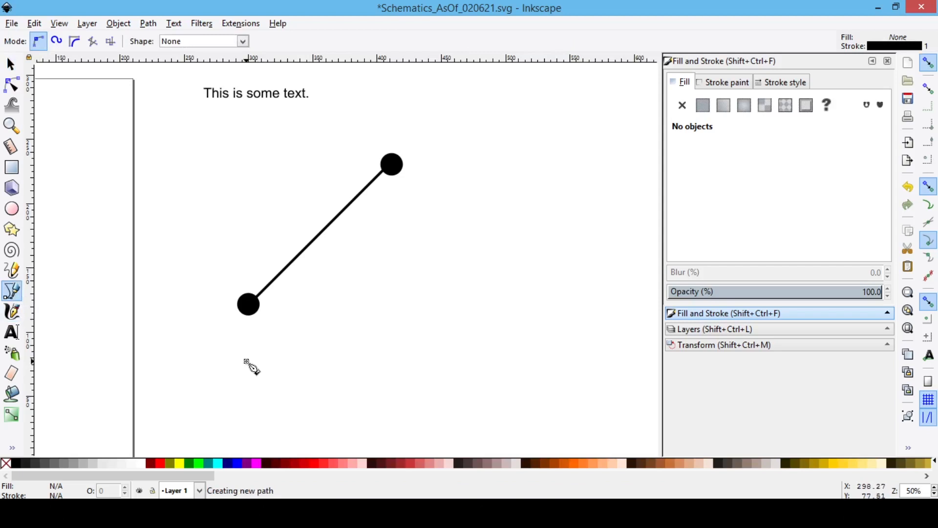
double_click(457, 362)
key("s")
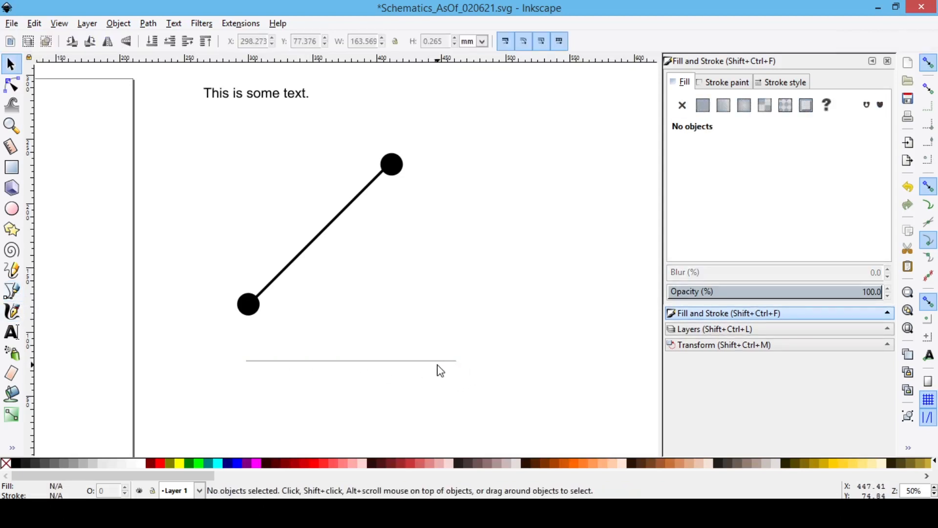
Step: Set the horizontal line's stroke width to 2 mm and give it a dashed pattern
left_click(454, 361)
left_click(780, 82)
type("2")
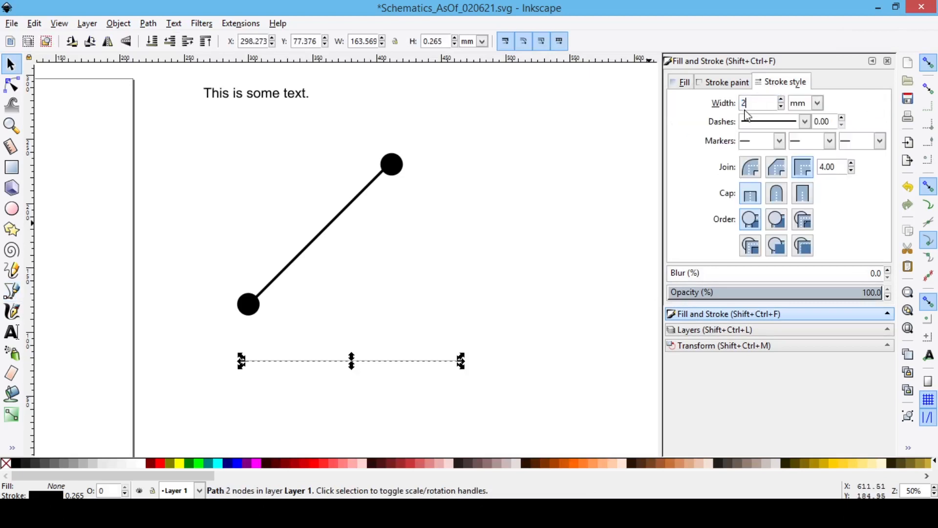
key("Return")
left_click(767, 122)
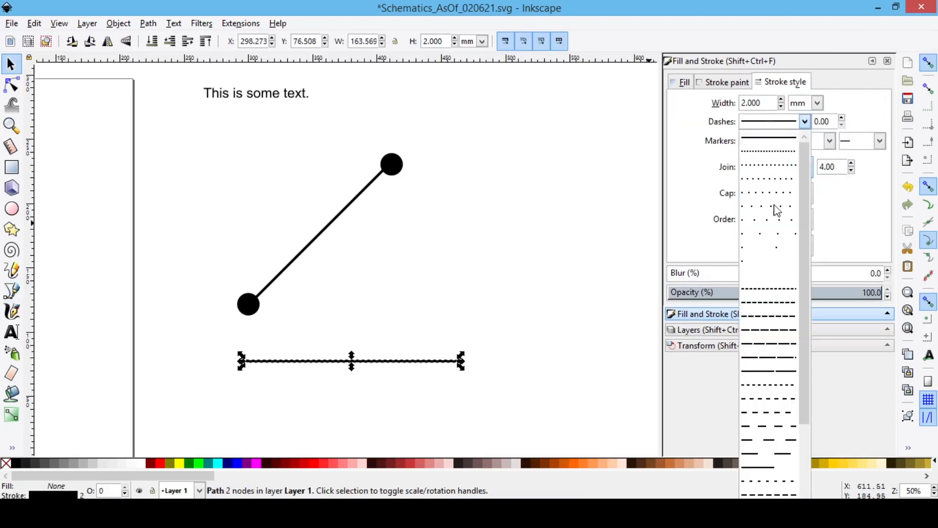
left_click(766, 378)
Step: Move the dashed line to start at the lower dot, and hang a copy rotated 90° from the upper dot
left_click(431, 373)
left_click_drag(415, 362, 419, 304)
key("ctrl+v")
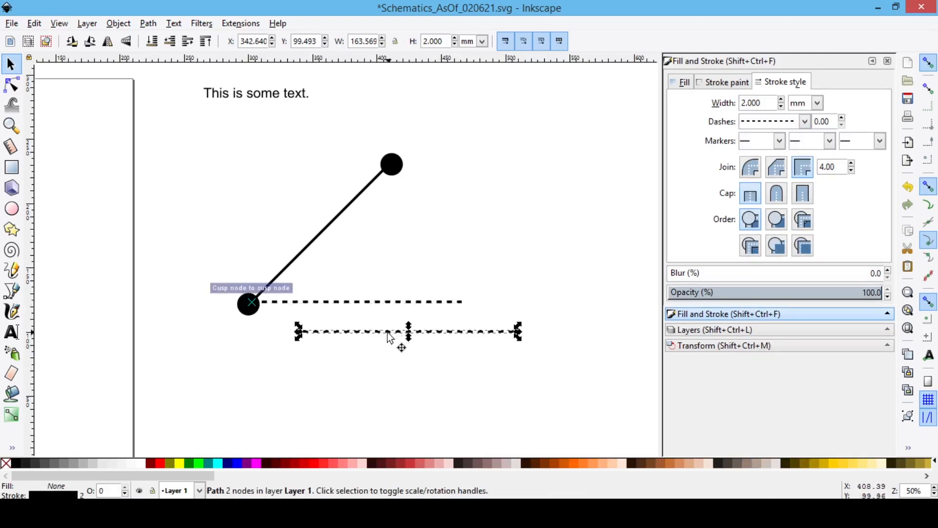
left_click(90, 41)
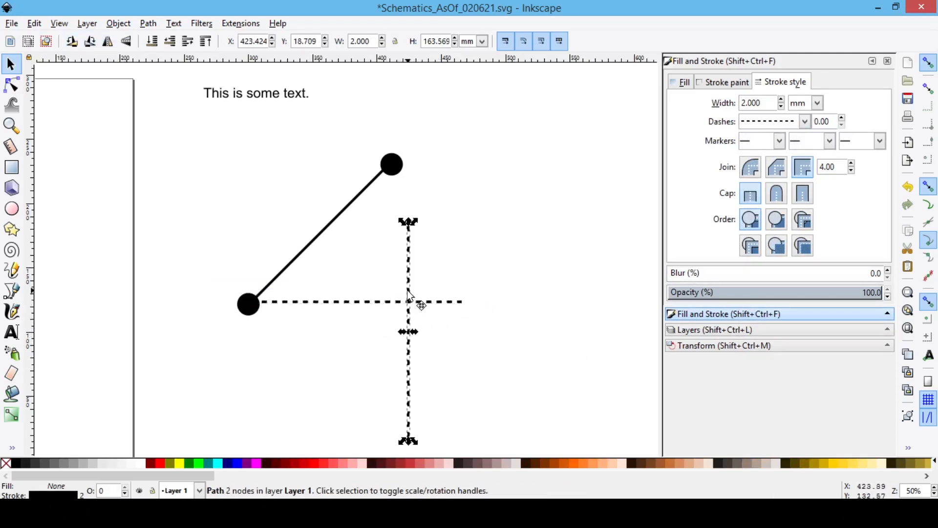
left_click_drag(409, 294, 391, 235)
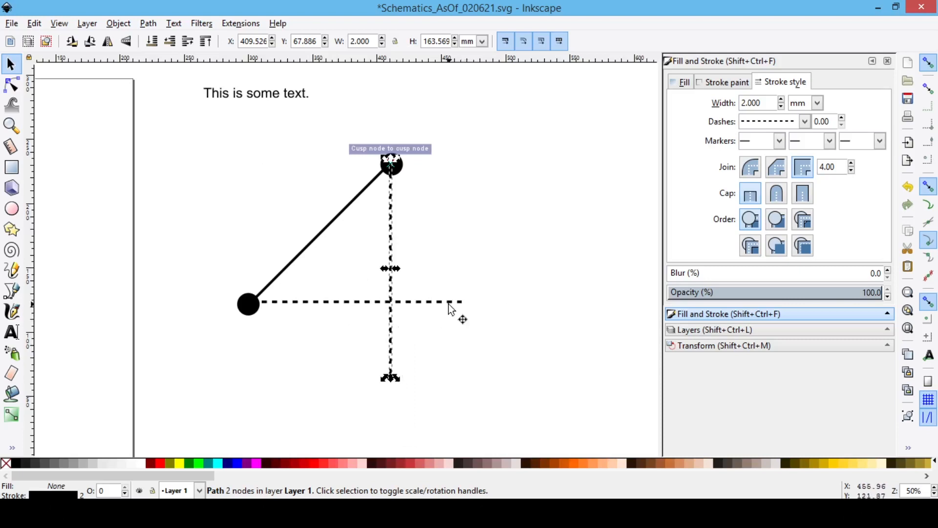
Step: Turn off stroke-width scaling on resize and set the stretched horizontal dashed line's stroke width back to 2 mm
left_click(453, 305)
left_click_drag(451, 308, 625, 303)
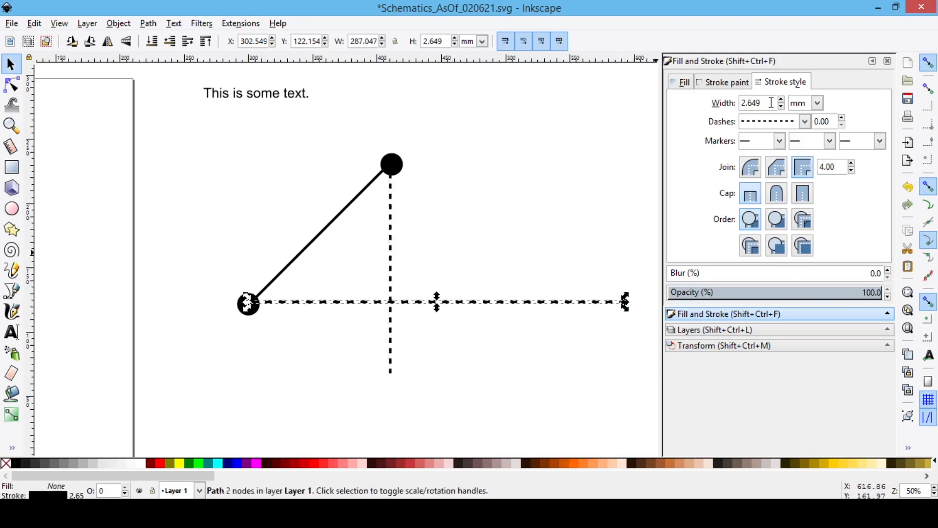
left_click(505, 41)
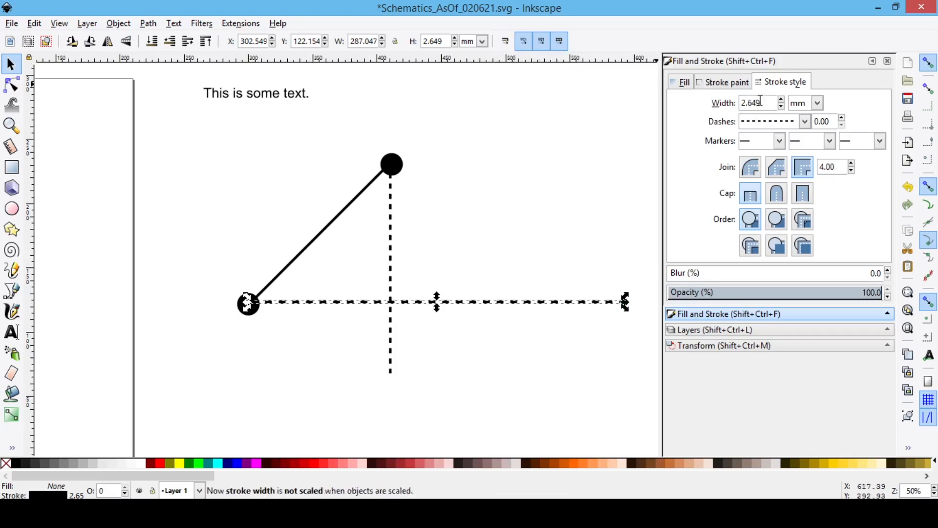
left_click_drag(760, 101, 730, 102)
type("2")
key("Return")
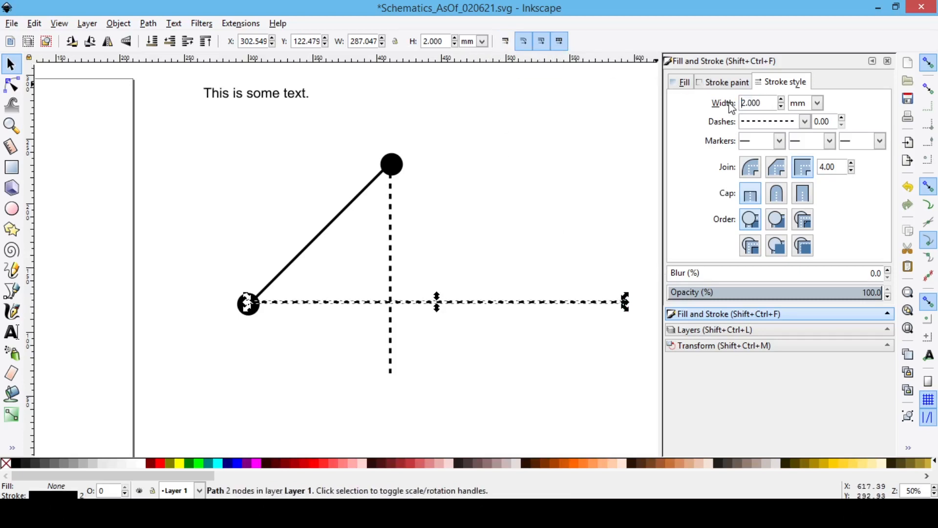
Step: Shorten the horizontal dashed line to about 109 mm so it ends at the vertical dashed line
left_click_drag(626, 303, 435, 303)
scroll(373, 315, "up", 5)
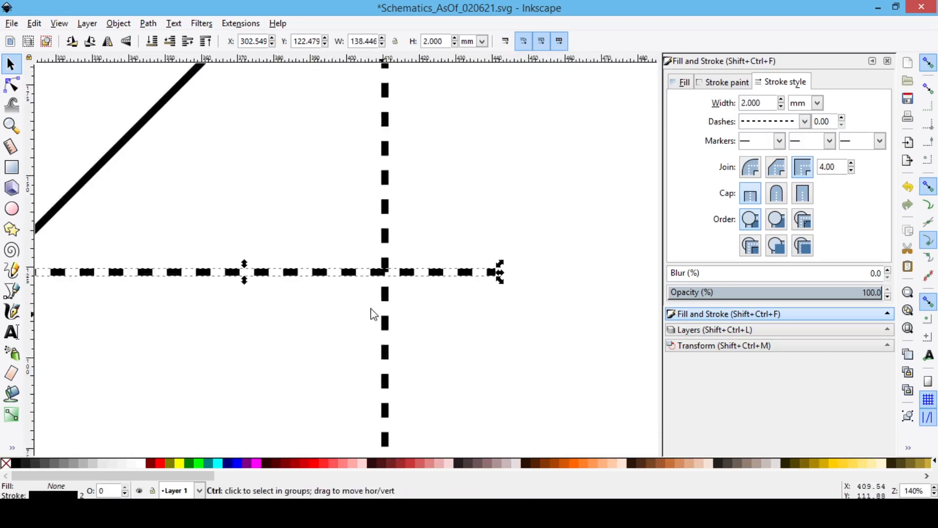
left_click_drag(646, 266, 431, 268)
scroll(459, 254, "down", 6)
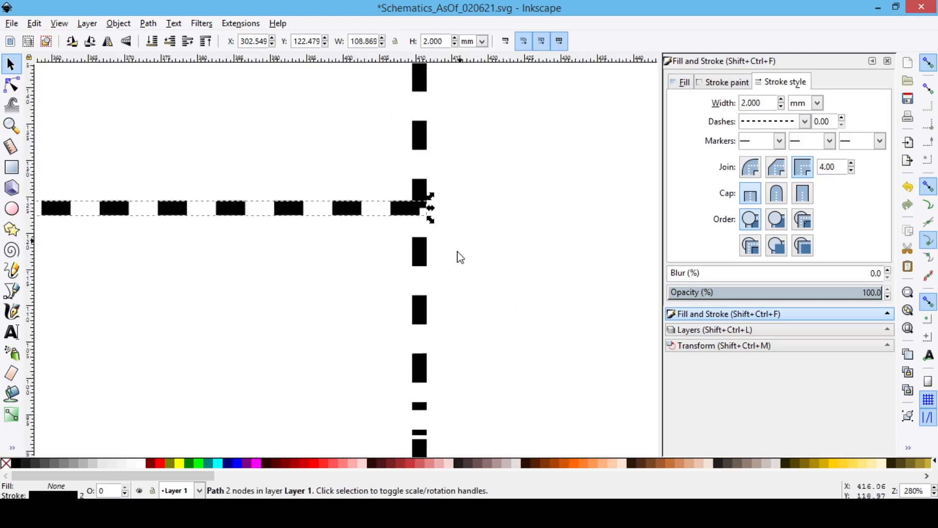
Step: Shorten the vertical dashed line to about 109 mm so it ends at the horizontal dashed line's end
left_click(426, 307)
scroll(471, 271, "down", 2)
left_click_drag(446, 388, 445, 212)
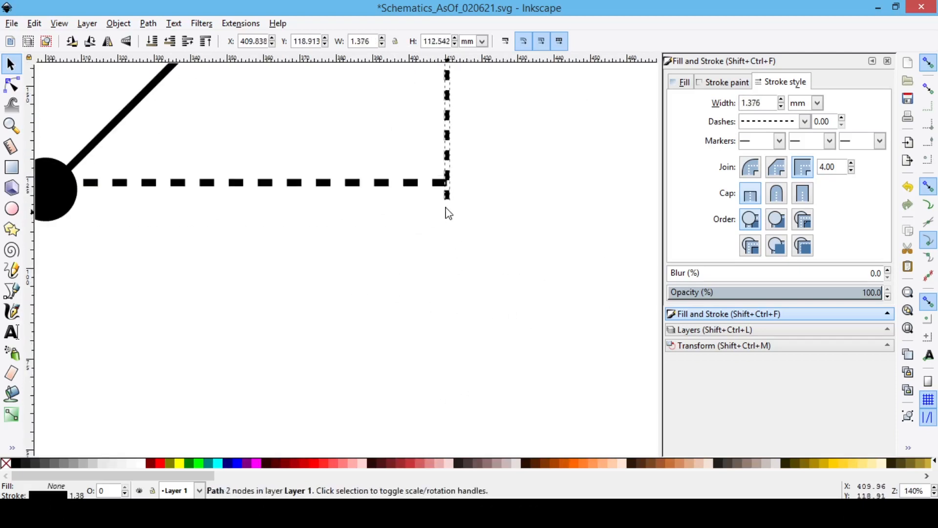
scroll(464, 172, "up", 5)
left_click_drag(359, 309, 360, 292)
left_click(369, 263)
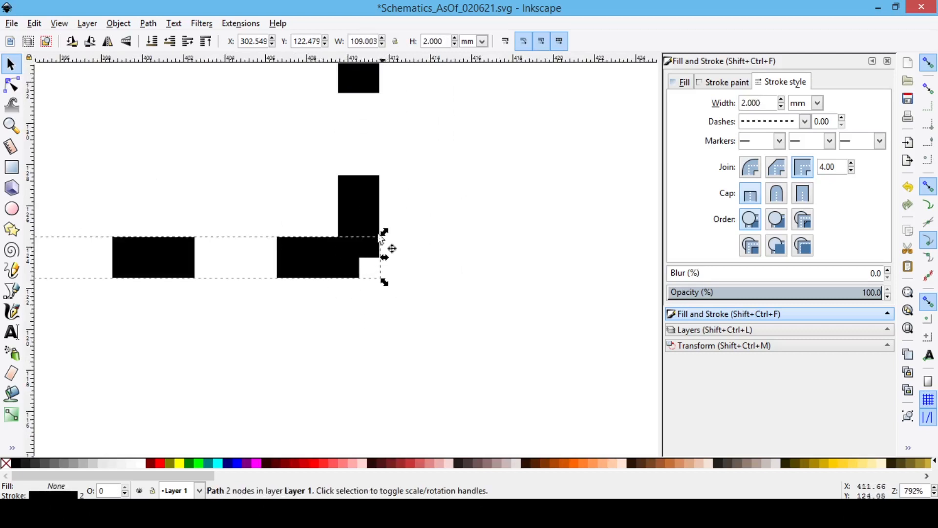
Step: Set the vertical line's dash offset to 3.50 so its last dash fills the corner
left_click(379, 242)
left_click(843, 118)
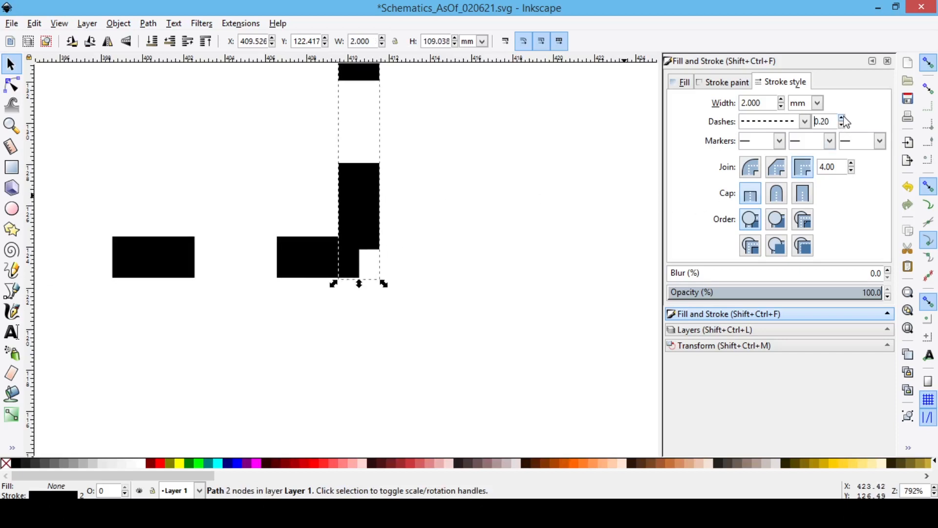
left_click(844, 118)
left_click(844, 118)
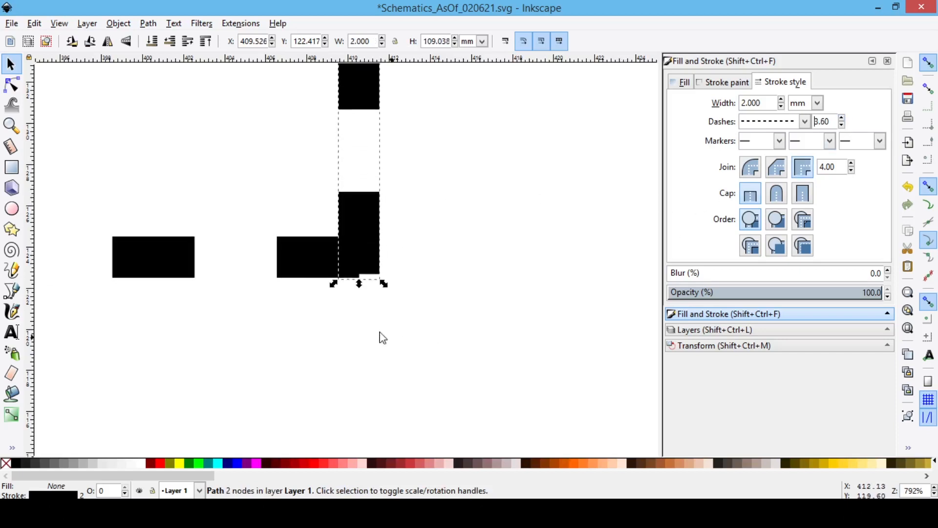
left_click(841, 126)
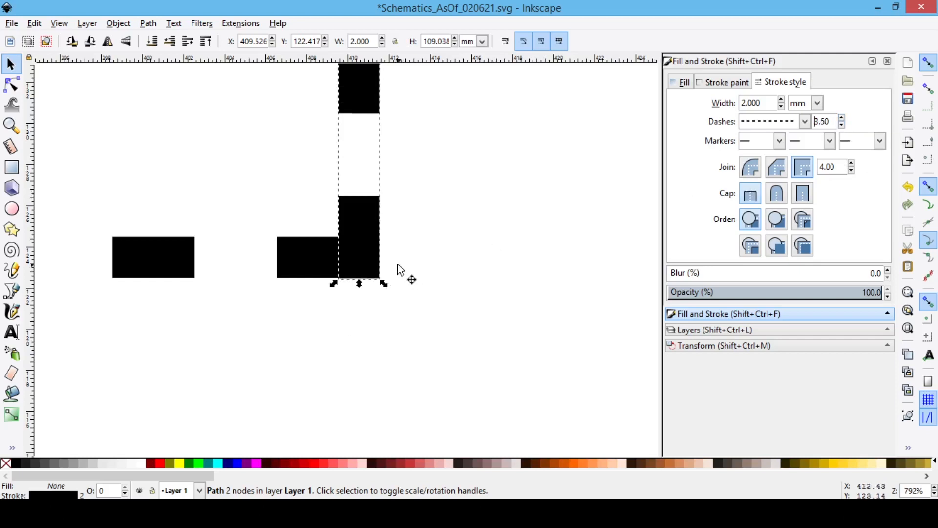
Step: Set the horizontal line's dash offset to 3.50 so its last dash ends at the corner
left_click(366, 264)
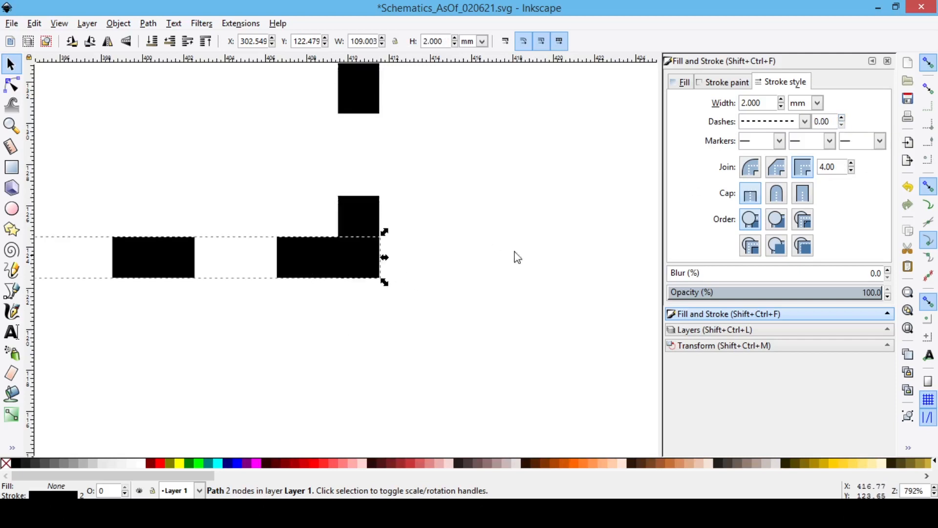
left_click(843, 119)
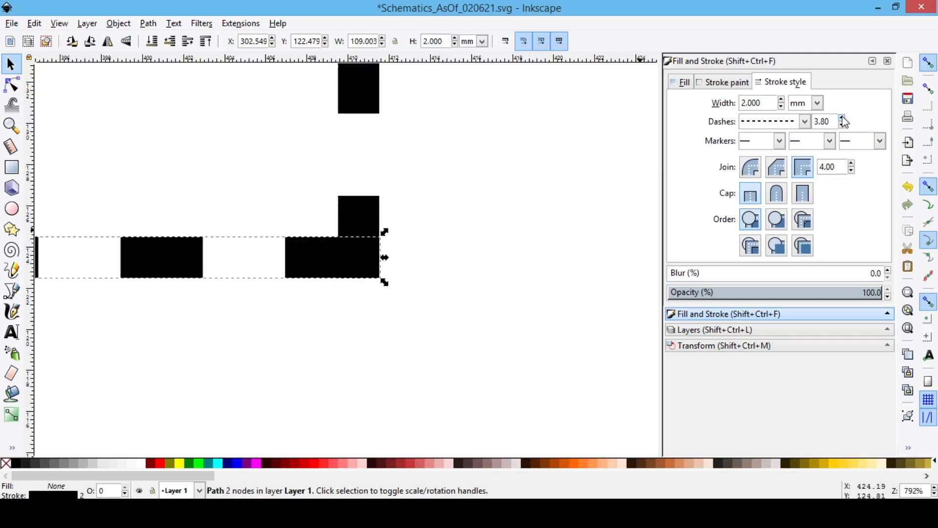
left_click(843, 125)
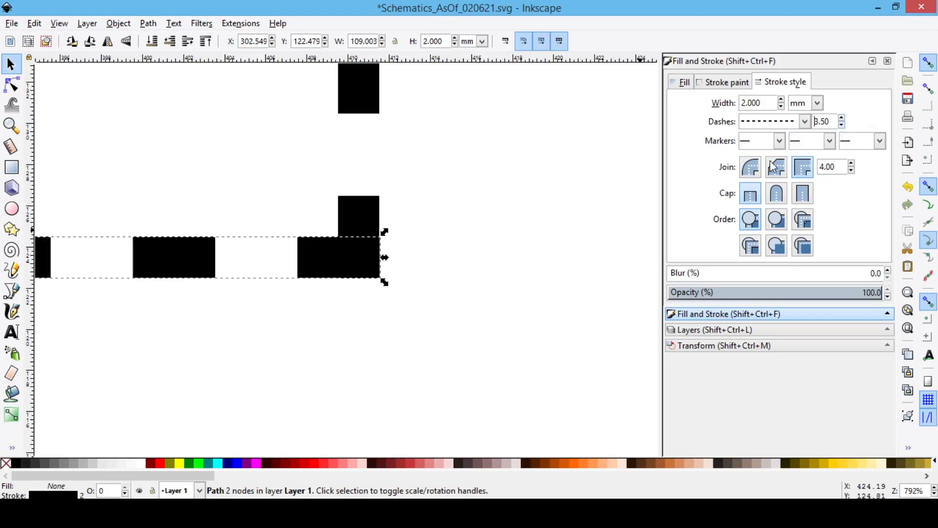
left_click(444, 266)
Step: Paste a copy of the sample text to the left of the diagonal line and change its text to "S"
scroll(443, 265, "down", 8, "ctrl")
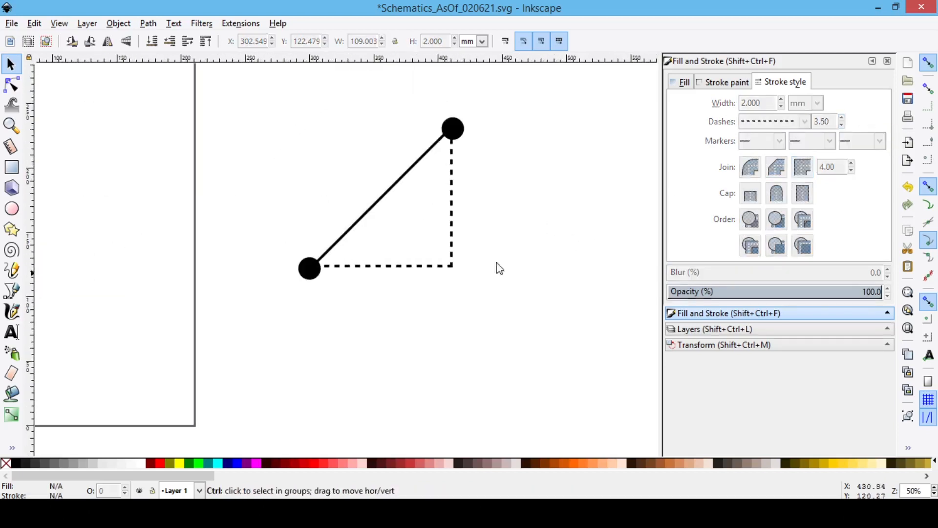
left_click(320, 138)
key("ctrl+c")
key("ctrl+v")
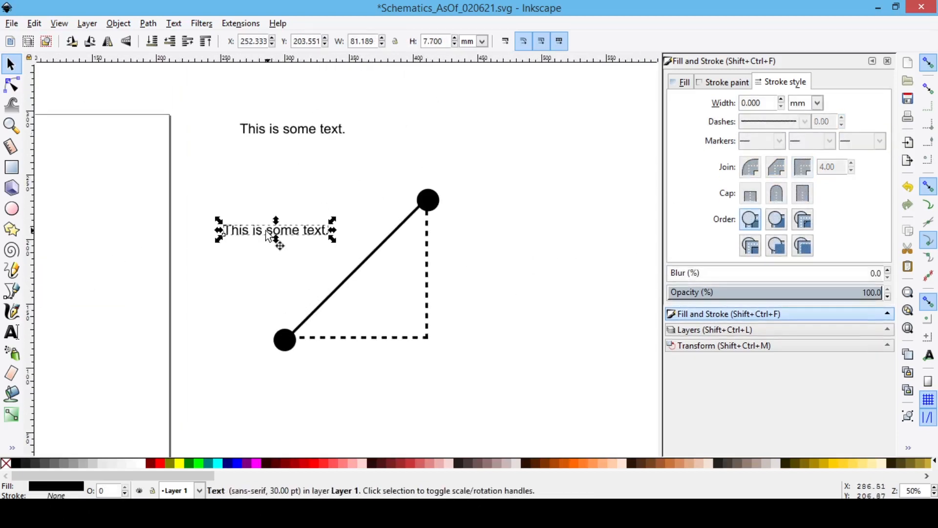
triple_click(257, 231)
type("S")
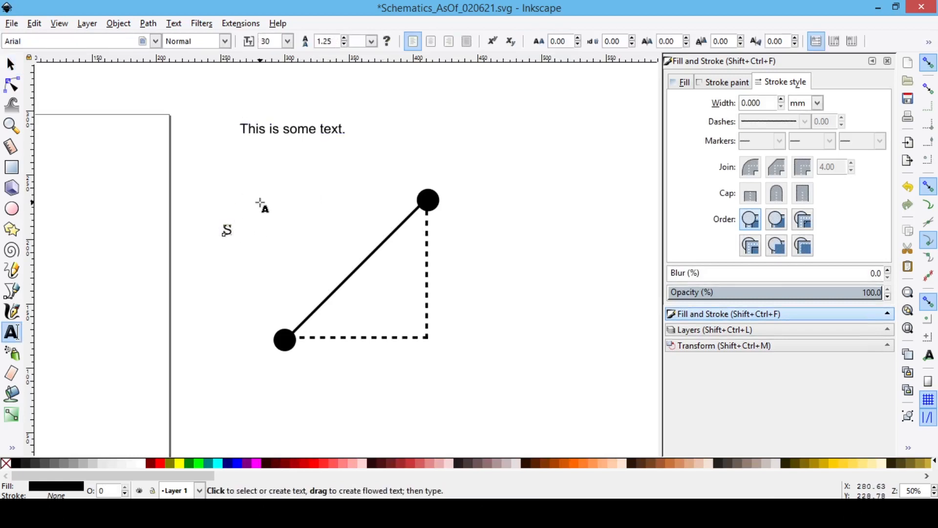
Step: Set the S label's font size to 60 and place it beside the middle of the diagonal line
key("ctrl+a")
type("60")
key("Return")
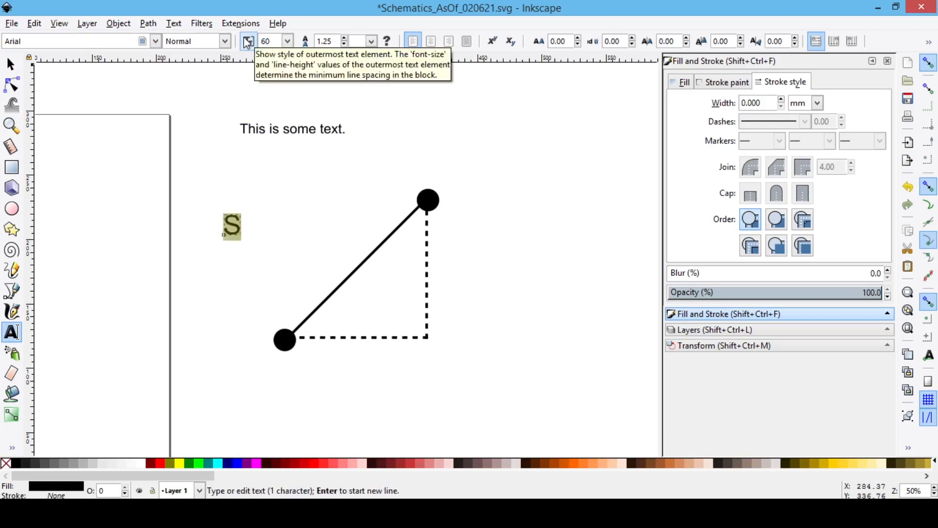
key("Escape")
key("F1")
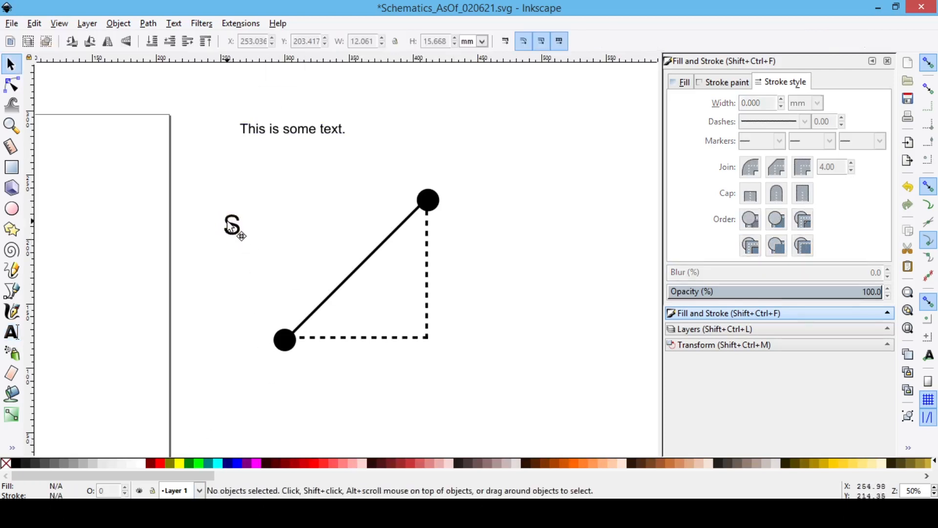
left_click_drag(237, 230, 337, 250)
Step: Paste a copy of the S label to the right of the vertical dashed line and change its text to "dy"
key("ctrl+v")
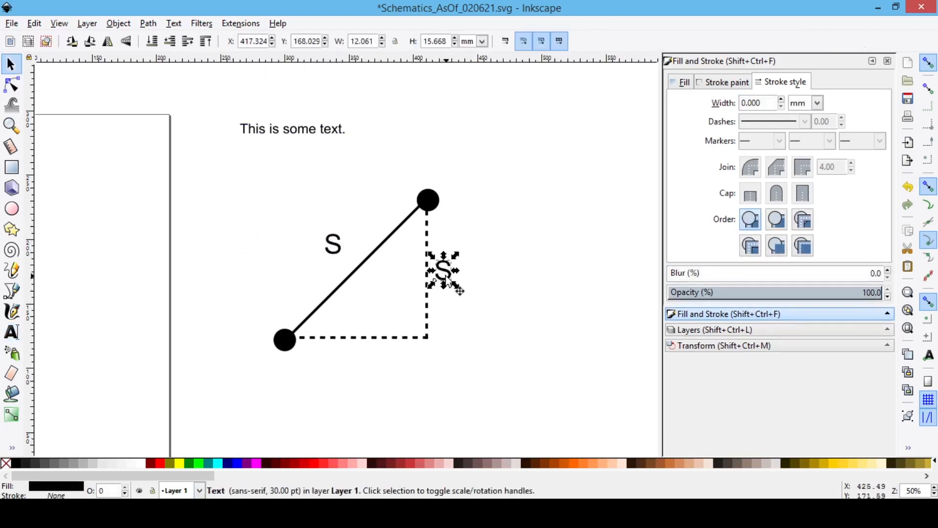
scroll(441, 274, "up", 3)
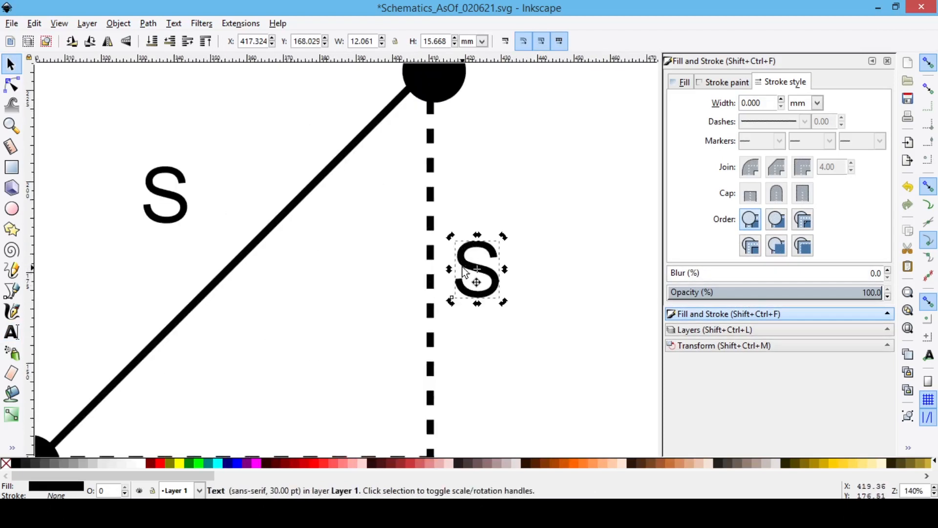
left_click(444, 270)
double_click(445, 270)
type("dx")
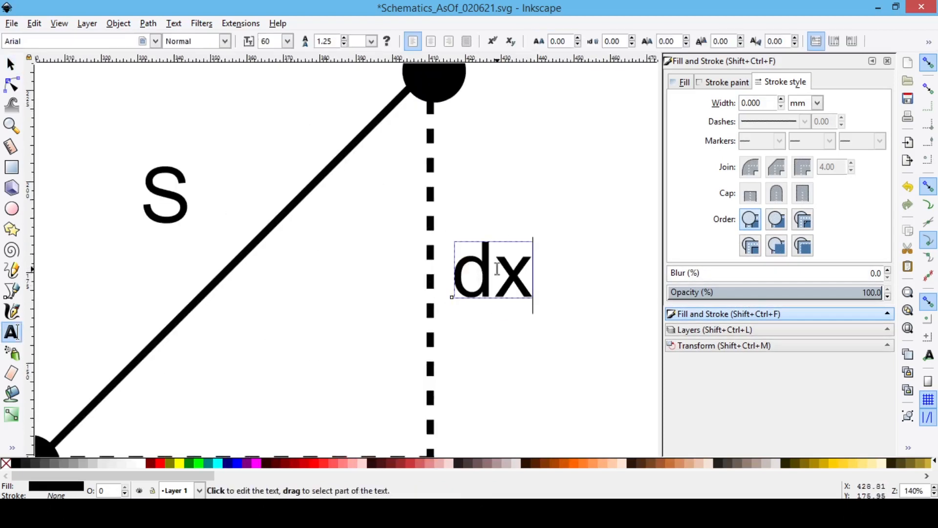
key("BackSpace")
type("y")
key("Escape")
key("s")
left_click(497, 269)
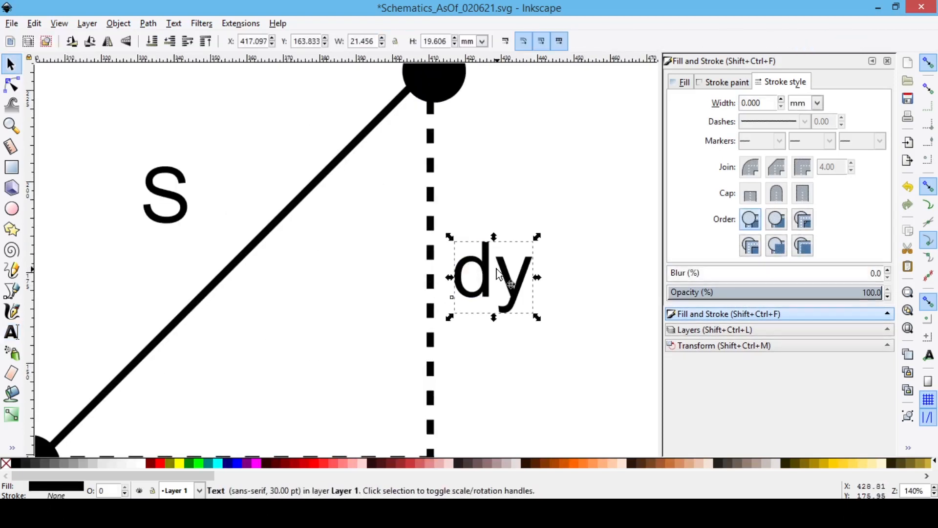
Step: Paste another copy of the label near the vertical dashed line and change its text to "dx"
left_click(410, 313)
key("ctrl+v")
double_click(395, 309)
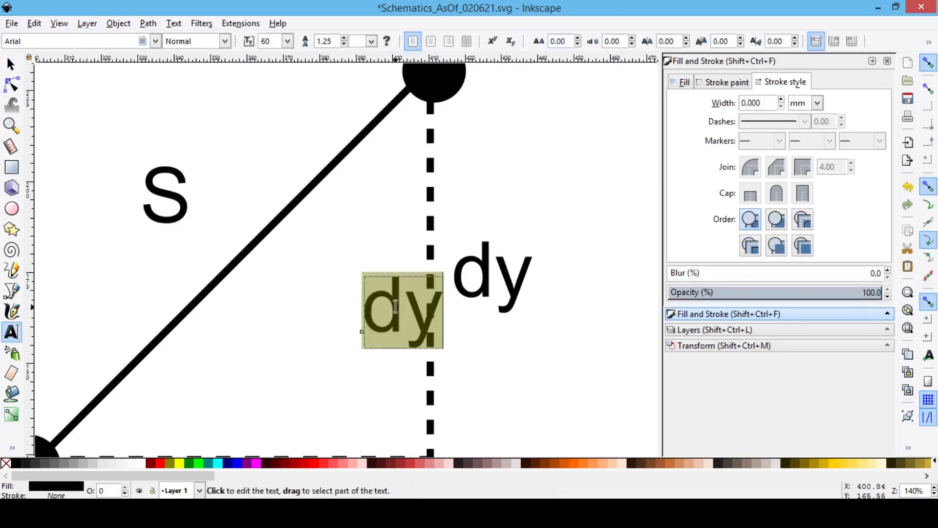
type("dx")
key("Escape")
key("s")
scroll(396, 307, "down", 2)
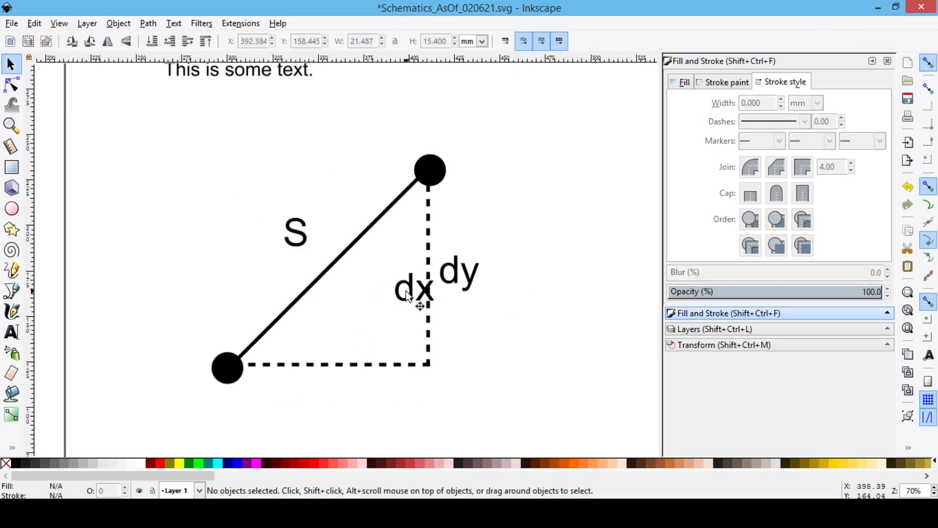
Step: Place the dx label below the horizontal dashed line and adjust the dy and S labels beside their lines
left_click_drag(407, 298, 332, 398)
left_click(472, 288)
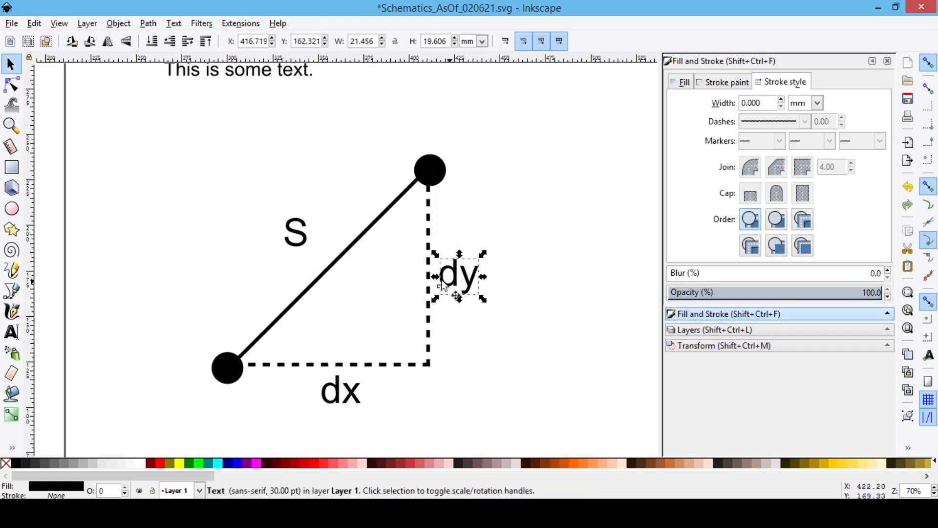
left_click_drag(310, 241, 319, 252)
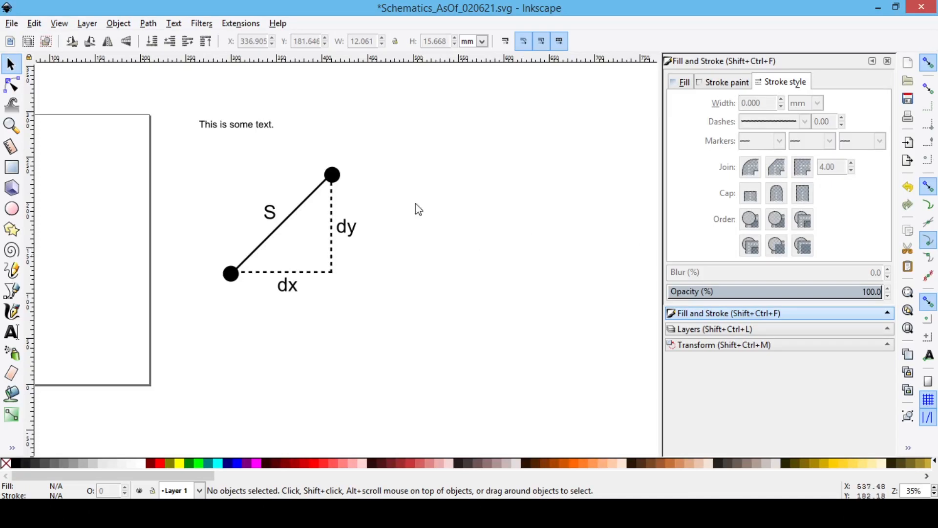
Step: Duplicate the whole triangle figure with its dots and labels and place the copy level to the right of the original
mouse_move(382, 144)
left_mouse_down()
mouse_move(241, 245)
mouse_move(187, 316)
left_mouse_up()
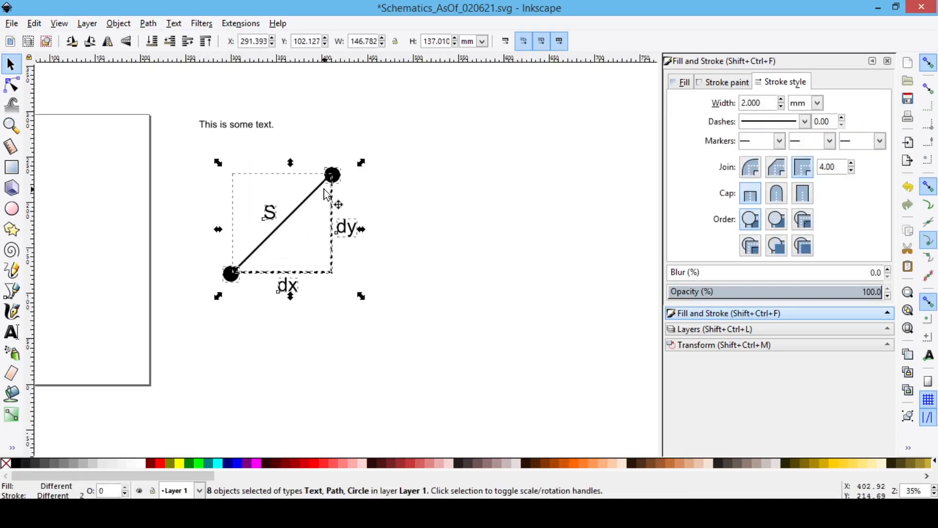
key("ctrl+d")
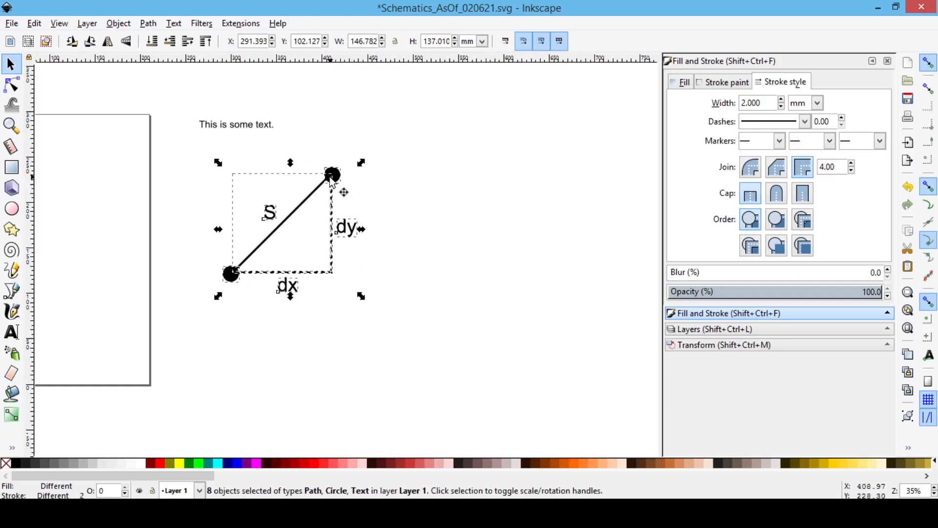
left_click_drag(333, 182, 542, 188)
left_click(602, 253)
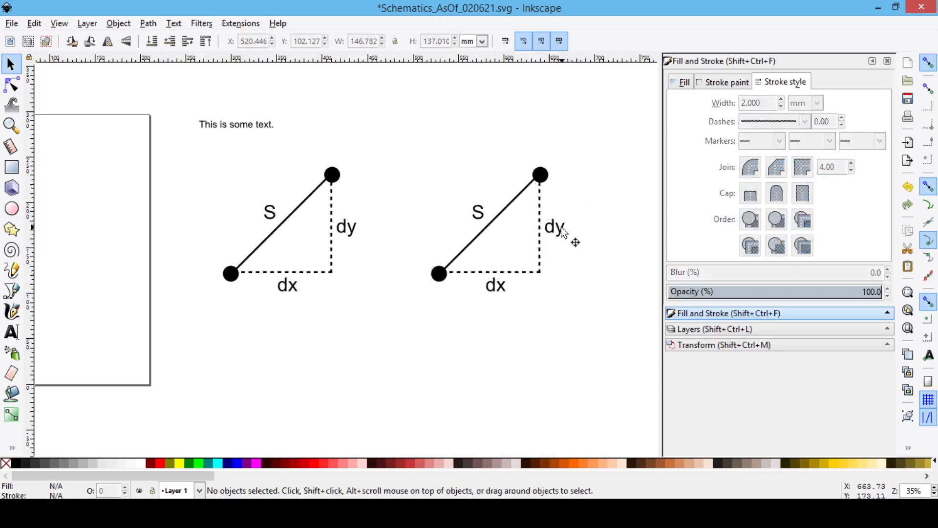
Step: Colour the diagonal line of the right-hand triangle copy pure blue by setting its stroke's B value to 255
scroll(562, 228, "up", 2)
left_click(446, 172)
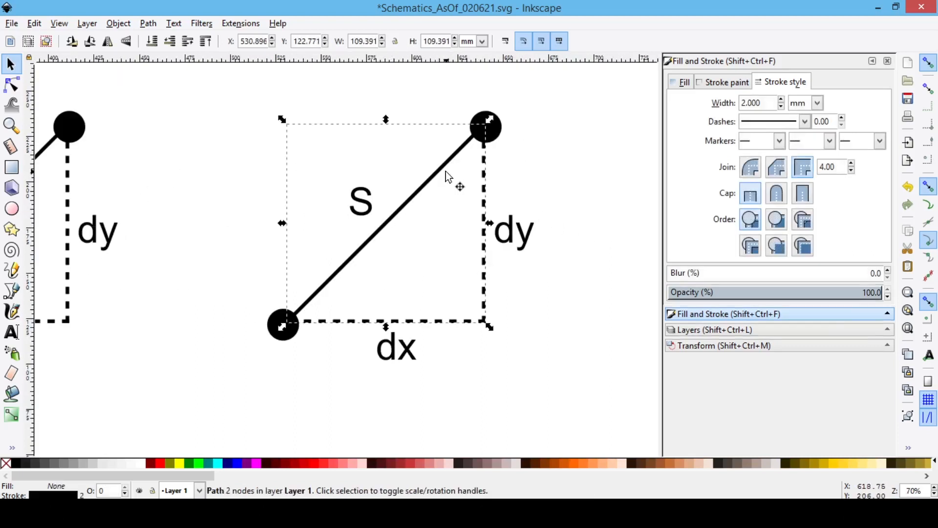
left_click(722, 83)
left_click_drag(777, 195, 861, 198)
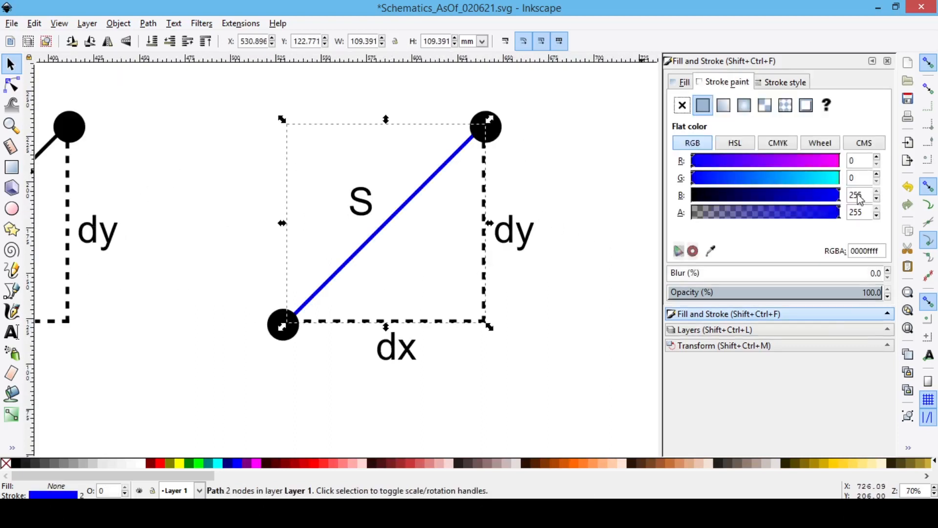
left_click(567, 179)
Step: Colour the strokes of both dashed lines in the right-hand triangle red
left_click(485, 186)
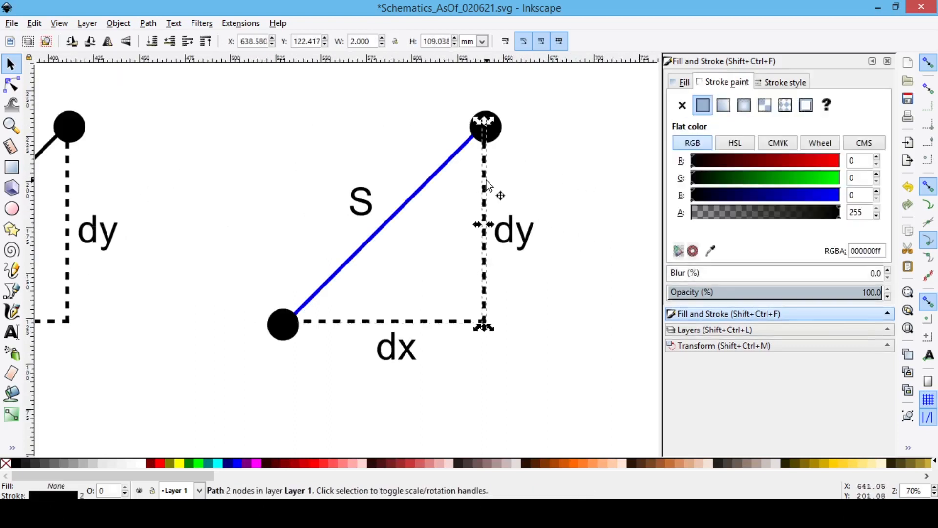
left_click(413, 322, "shift")
left_click_drag(801, 162, 862, 161)
left_click(609, 174)
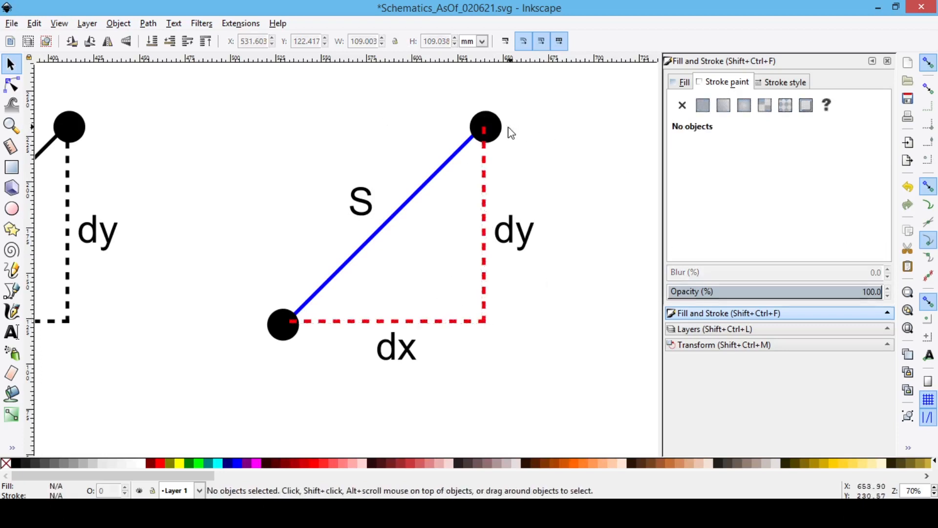
Step: Set both the stroke and the fill of the right-hand triangle's two dots to pure green, G 255
left_click(497, 136)
left_click(287, 314, "shift")
left_click_drag(796, 179, 852, 178)
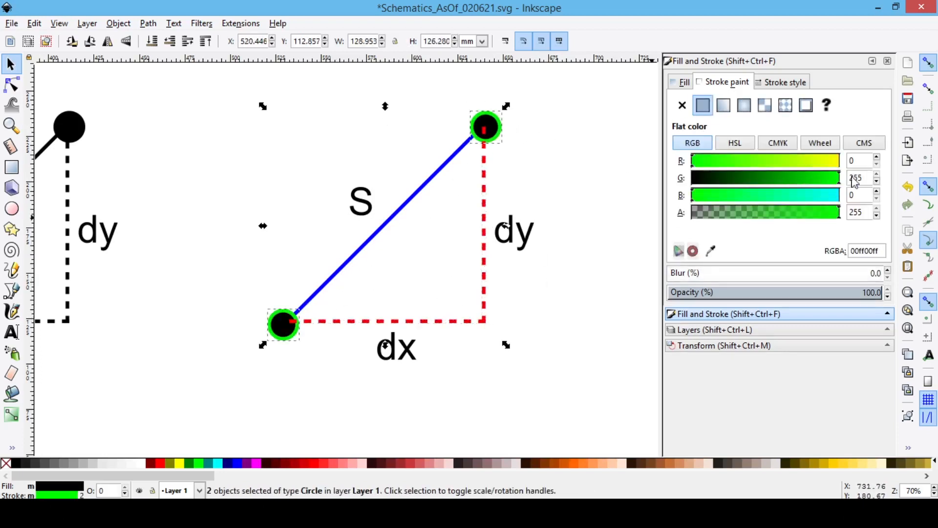
left_click(681, 82)
left_click_drag(788, 178, 860, 179)
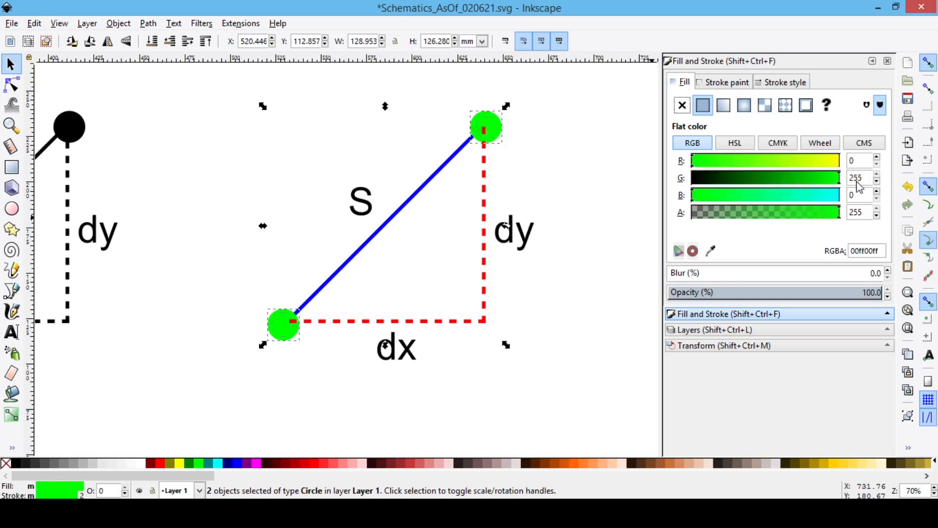
left_click(592, 186)
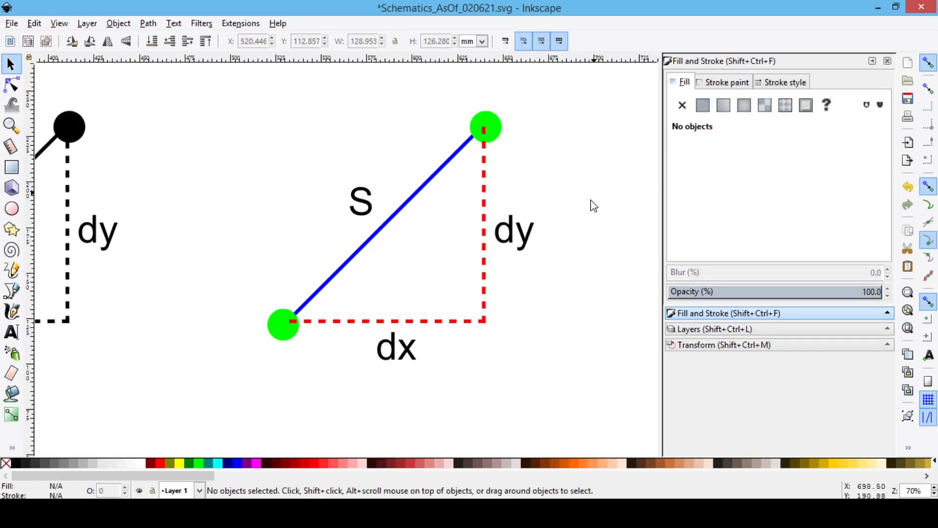
Step: Add a new layer named Layer 2 above the current layer
left_click(685, 329)
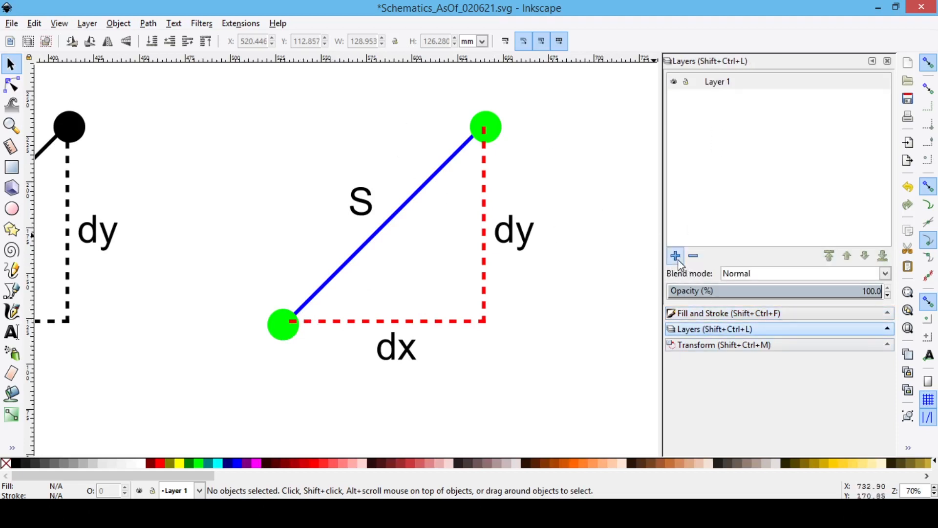
left_click(677, 258)
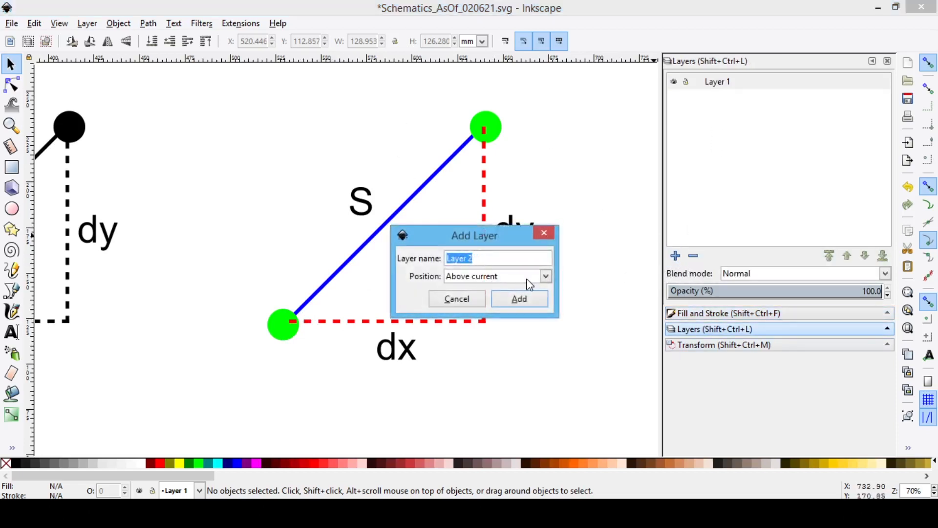
left_click(520, 298)
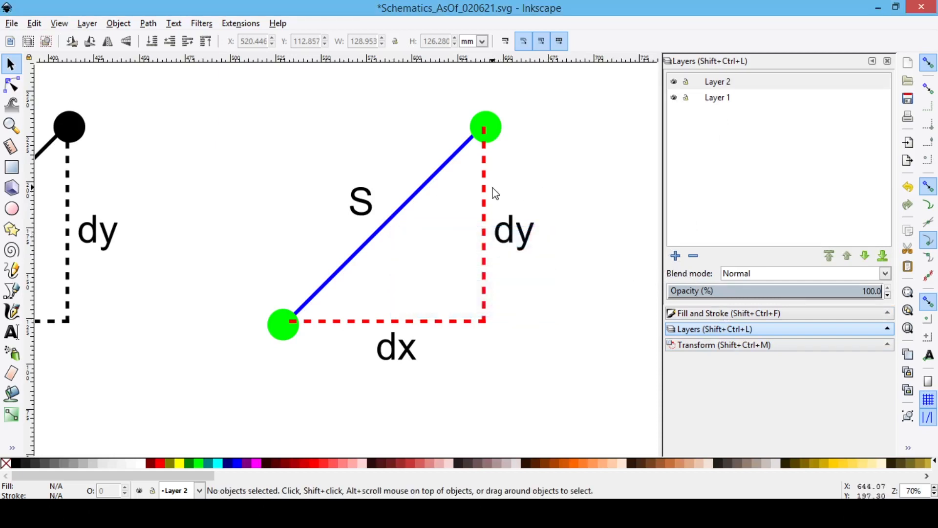
Step: Move the two green dots to Layer 2 so they sit above the line ends
left_click(489, 129)
left_click(273, 332, "shift")
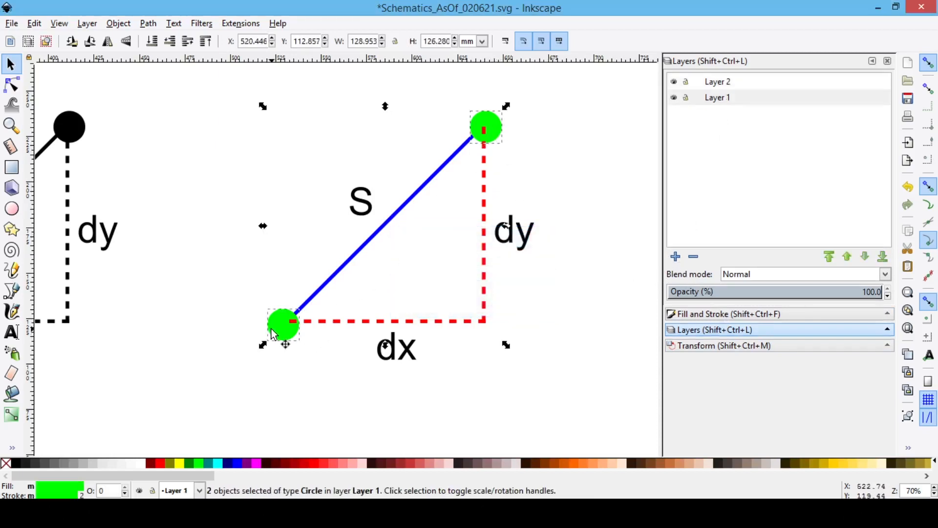
right_click(276, 326)
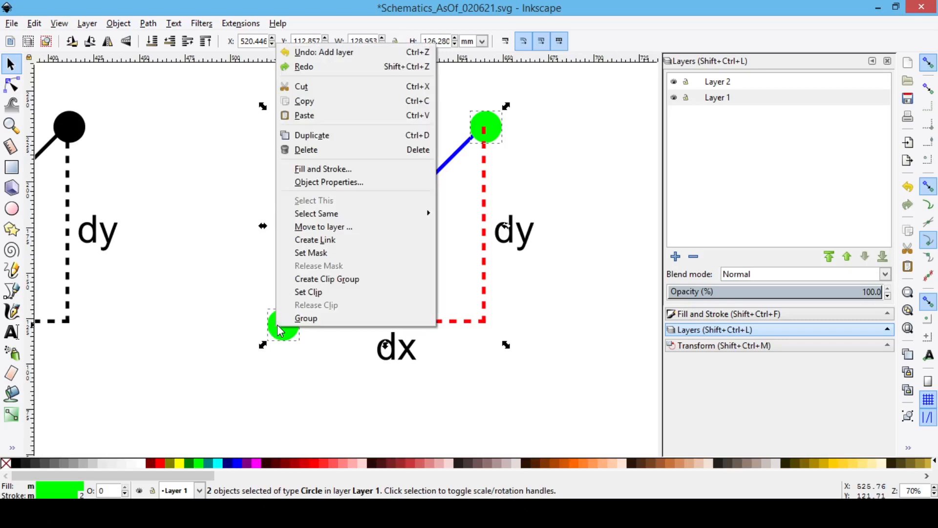
left_click(328, 229)
left_click(440, 216)
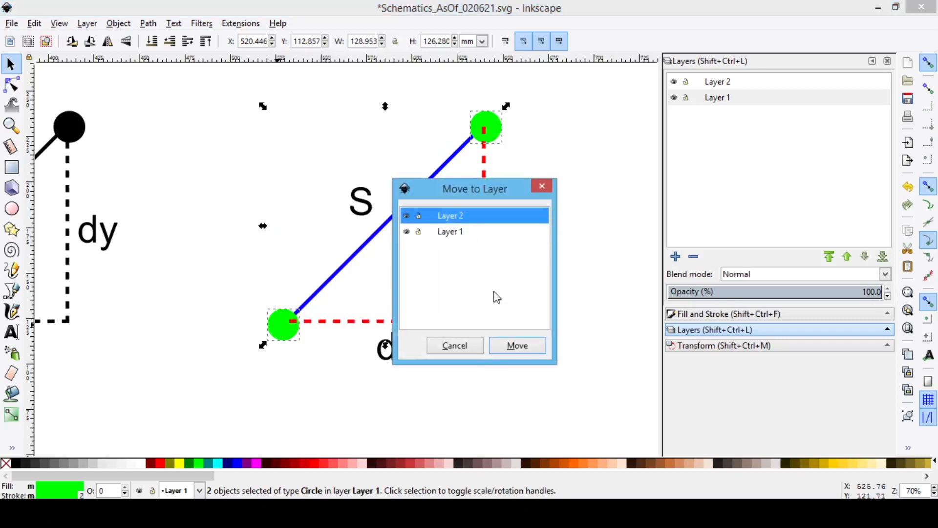
left_click(518, 346)
left_click(603, 244)
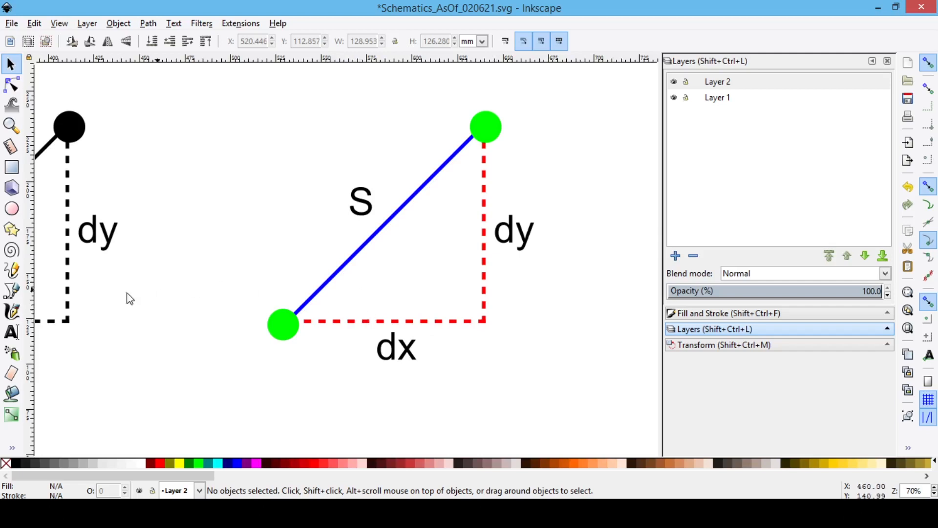
Step: Create a text frame in the empty space between the triangles and enter the Unicode character β in it
left_click(10, 334)
left_click_drag(199, 162, 280, 211)
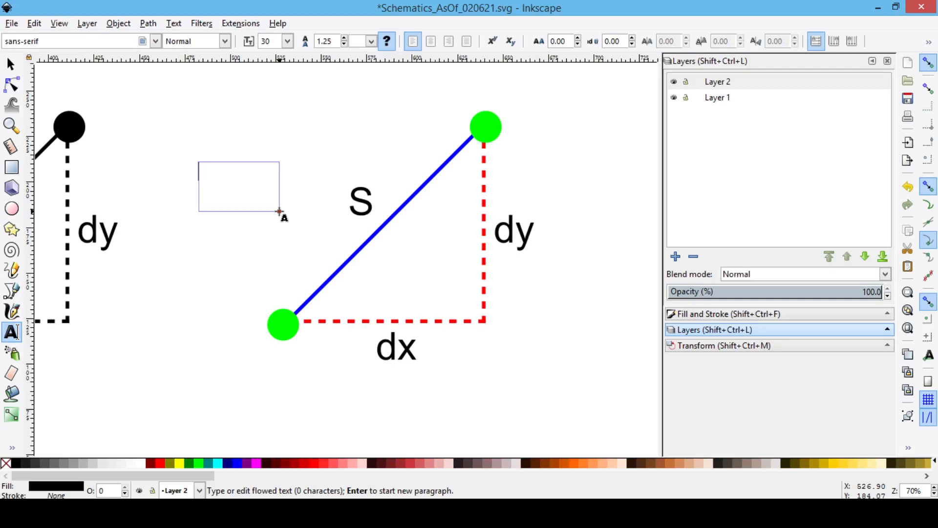
key("ctrl+u")
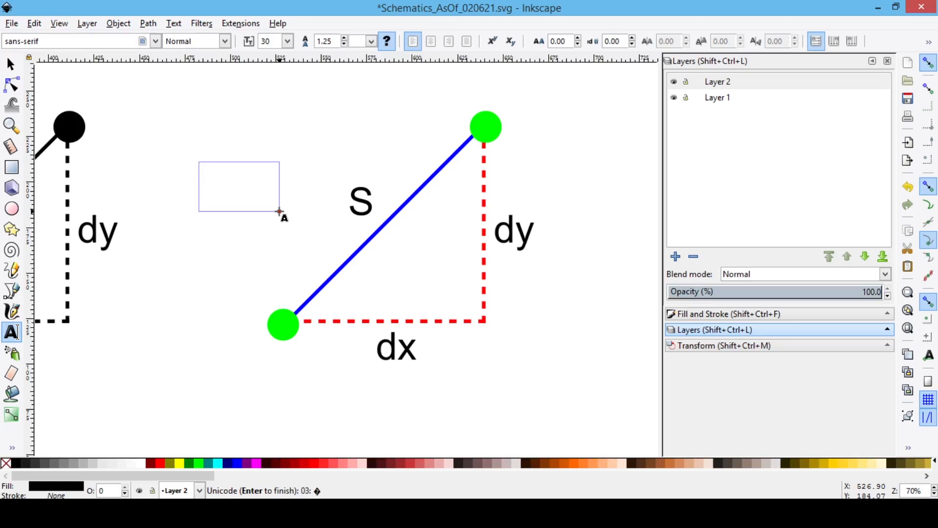
key("Return")
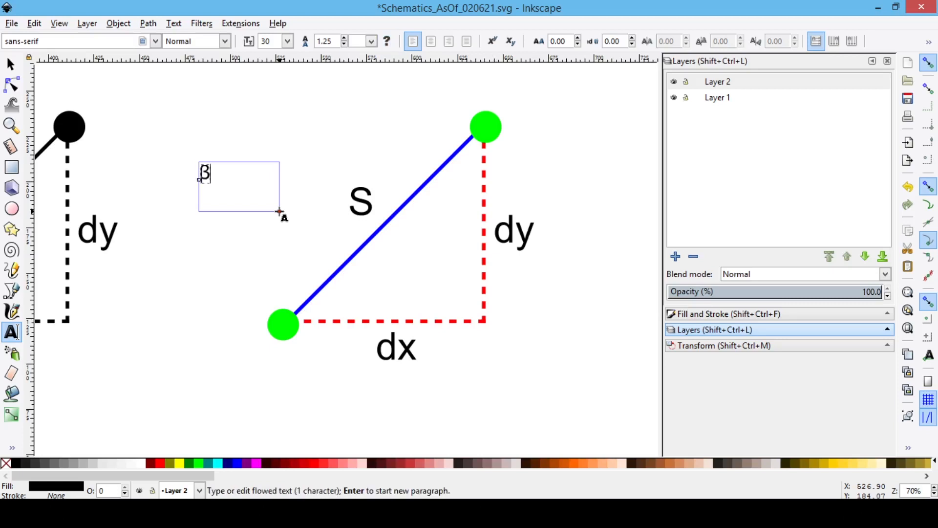
Step: Set the β text to font size 60 and make it italic
left_click_drag(199, 174, 210, 175)
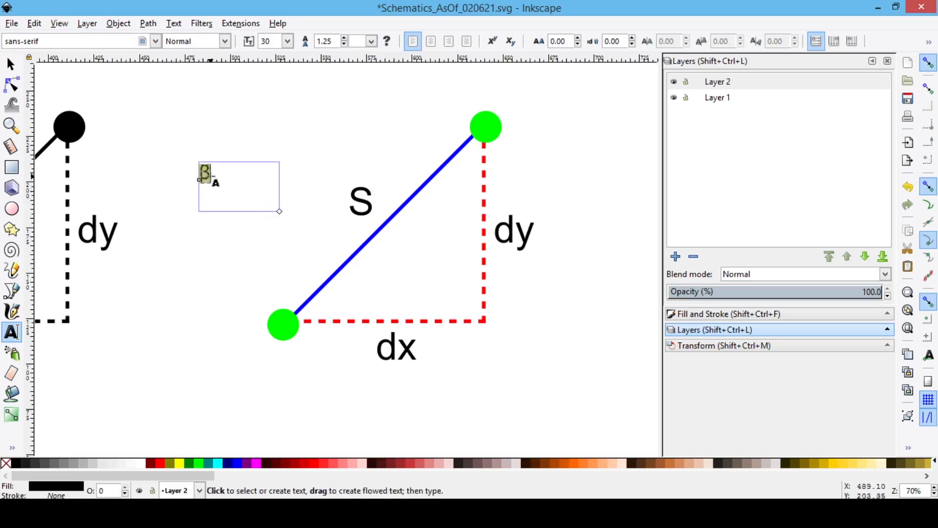
left_click_drag(257, 42, 249, 44)
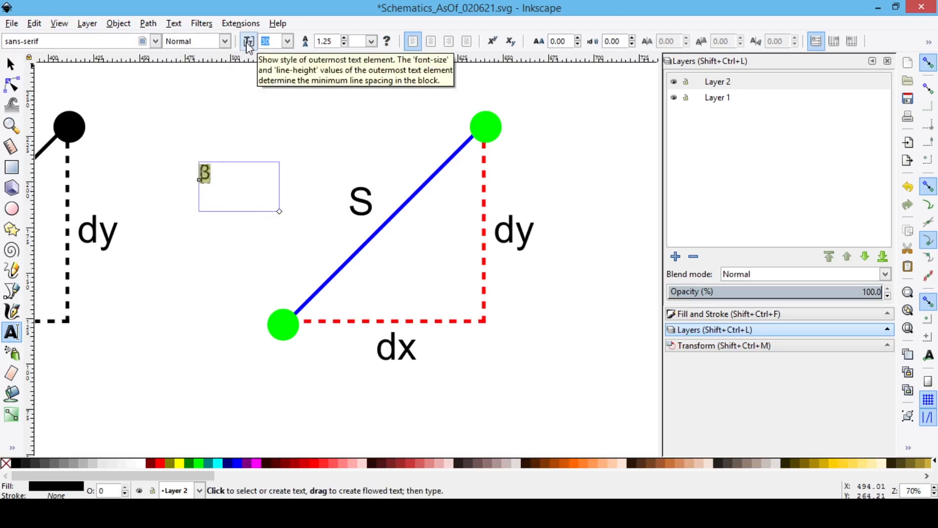
type("60")
key("Return")
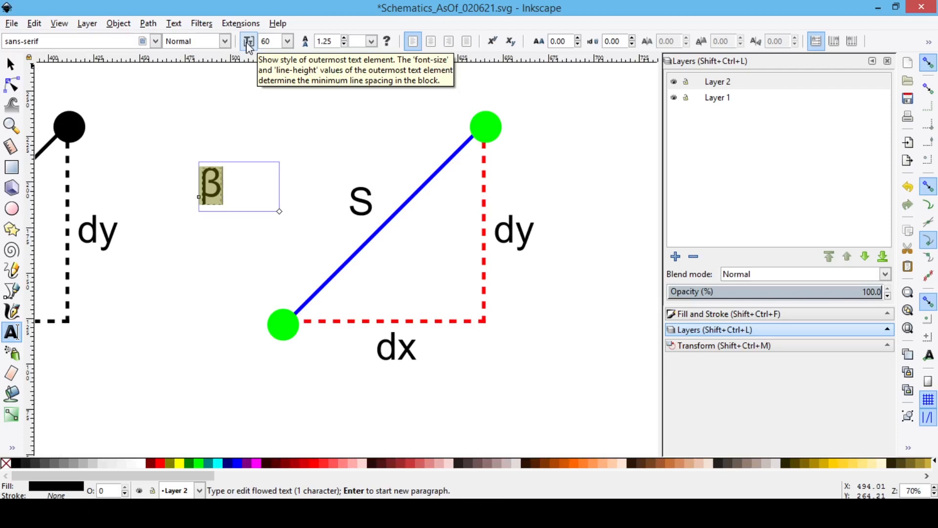
key("ctrl+i")
key("Escape")
Step: Place the β label inside the lower-left angle of the coloured triangle, between the blue and red lines
key("s")
left_click_drag(222, 192, 366, 309)
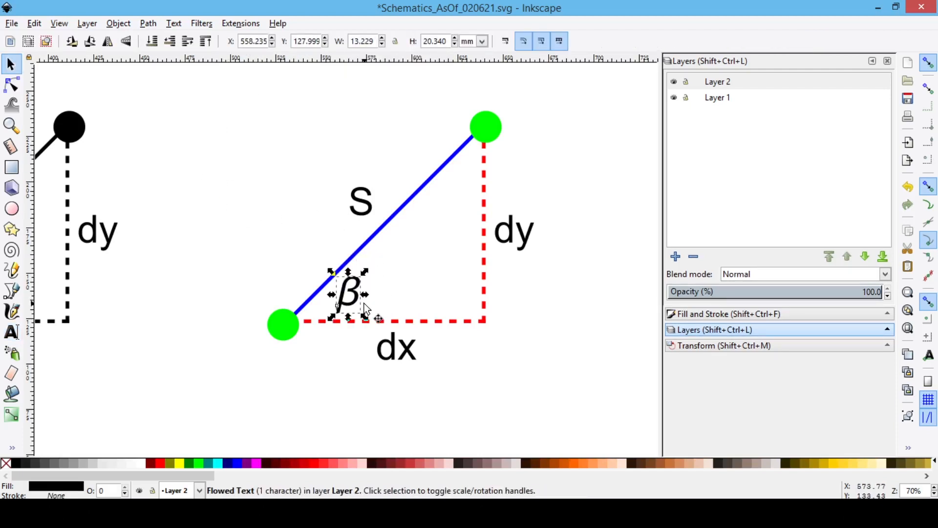
left_click(508, 352)
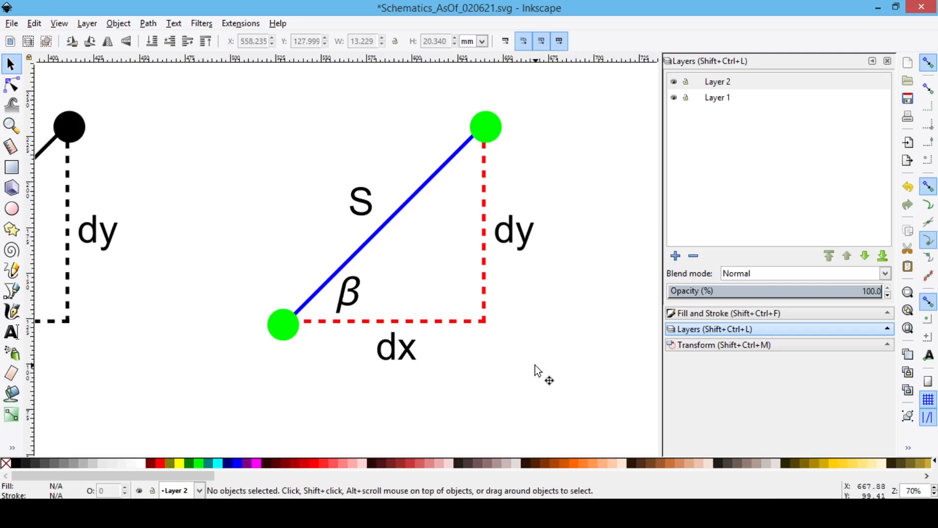
Step: Switch to Latex_Figures.tex in the LaTeX editor, add an equation environment with S = \sqrt{dx^2 + dy^2} before \end{document}, and save
left_click(335, 513)
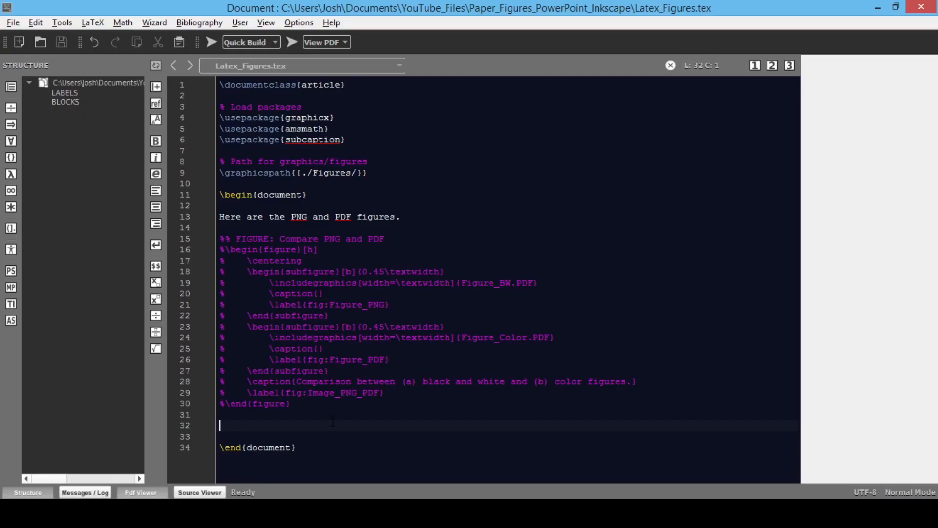
type("\\begin{e")
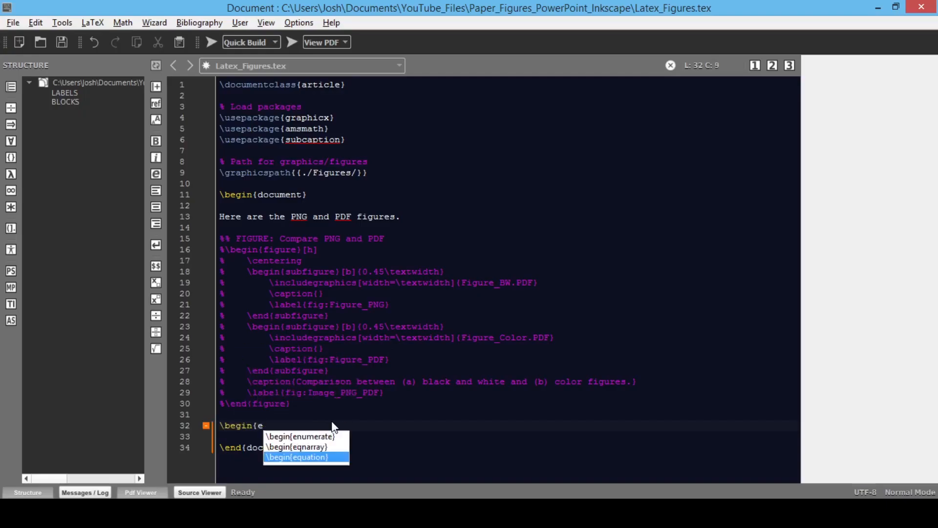
key("Return")
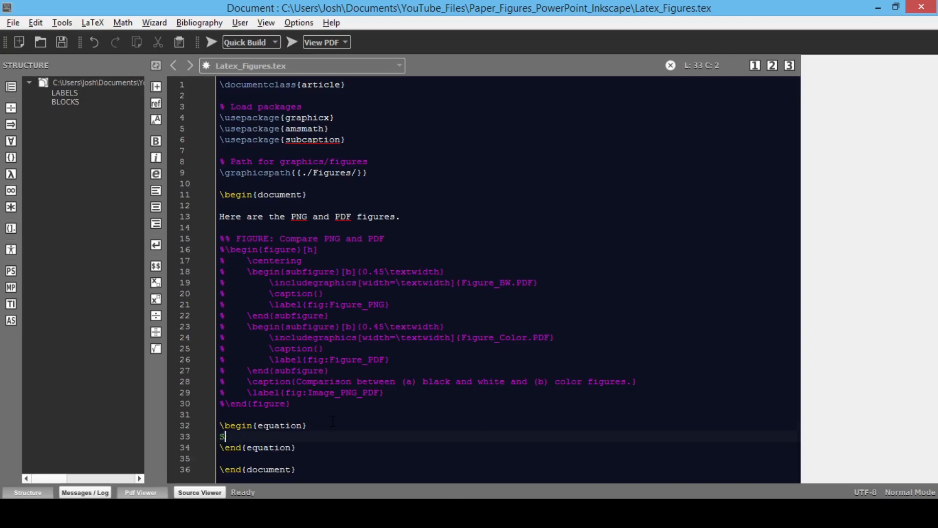
type("S = \\sqrt{dx")
type("^2 + dy^2}")
key("ctrl+s")
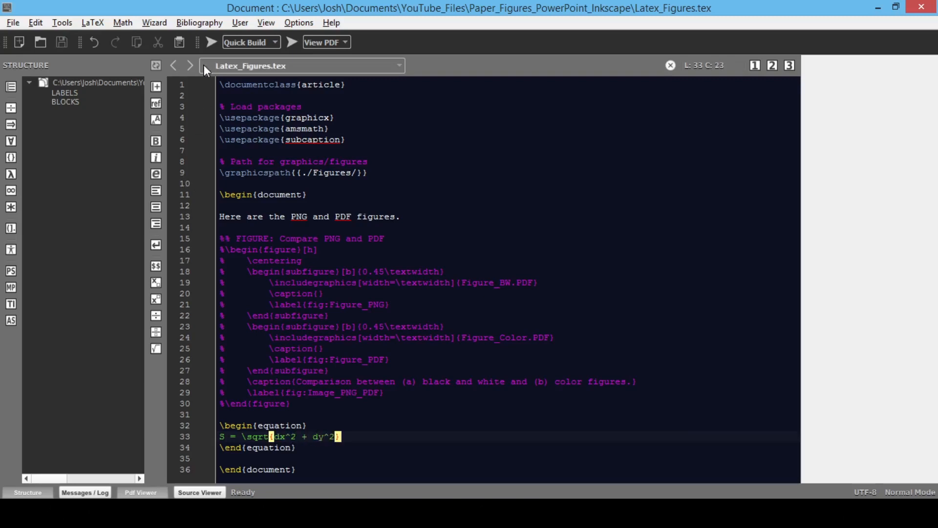
Step: Compile the LaTeX document and display the square-root equation enlarged in the PDF viewer
left_click_drag(937, 180, 450, 1)
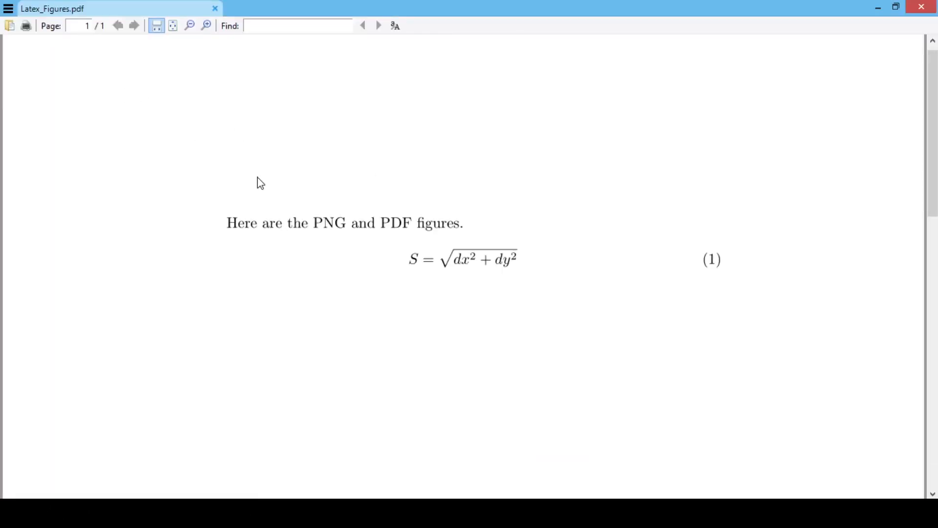
scroll(454, 292, "up", 5, "ctrl")
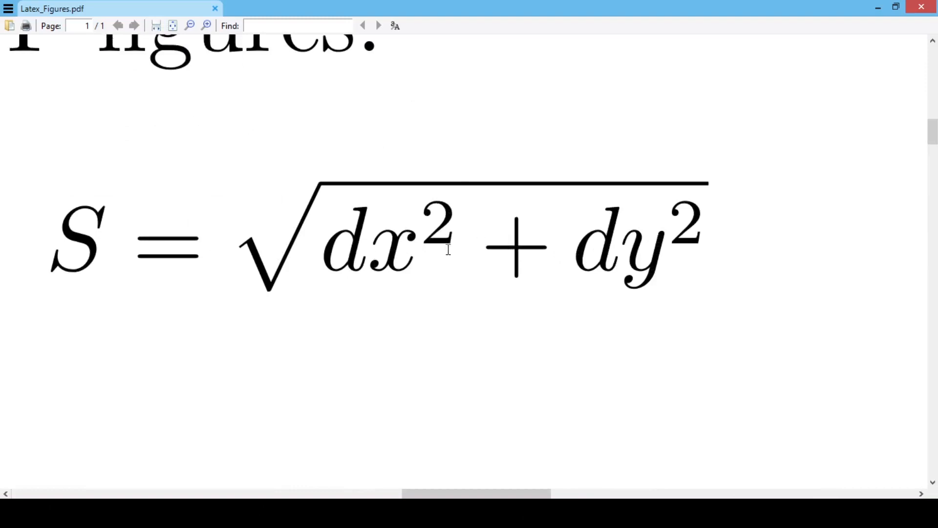
scroll(424, 153, "down", 10)
scroll(420, 252, "down", 6, "ctrl")
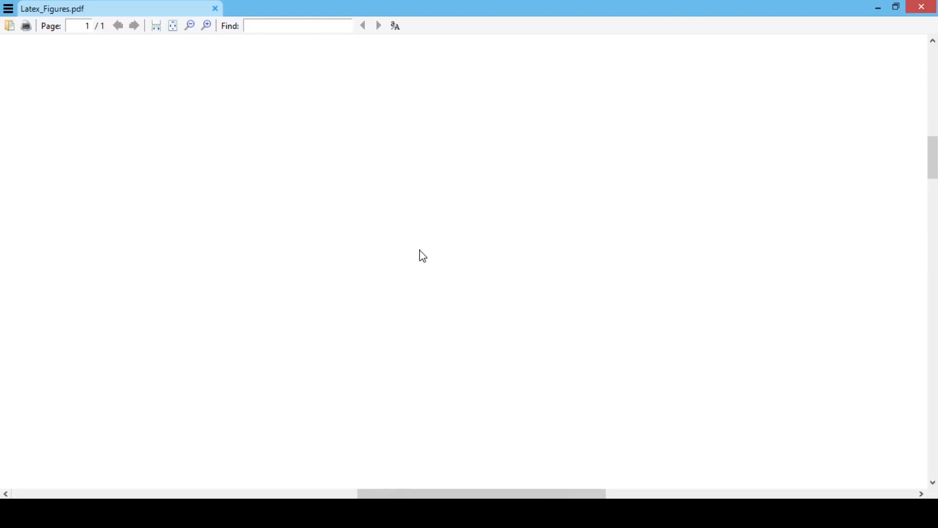
scroll(484, 171, "up", 6, "ctrl")
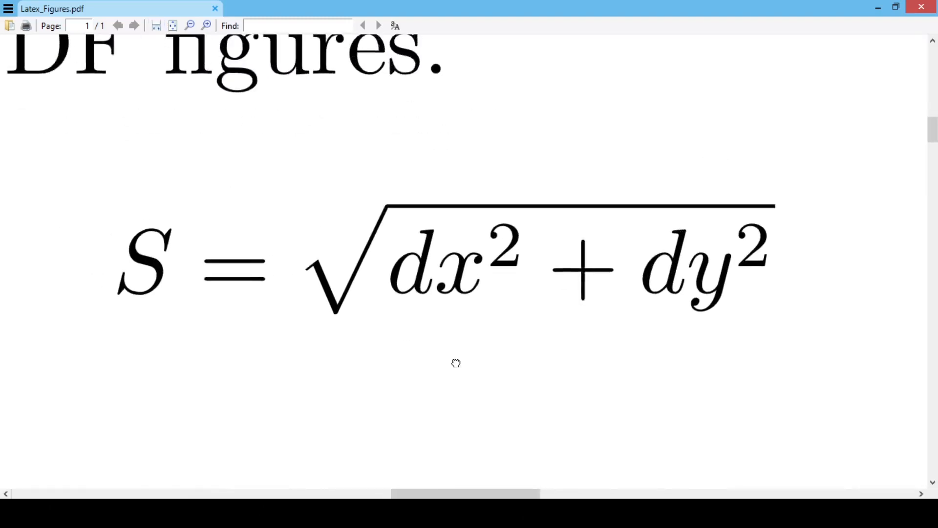
scroll(468, 357, "up", 1, "ctrl")
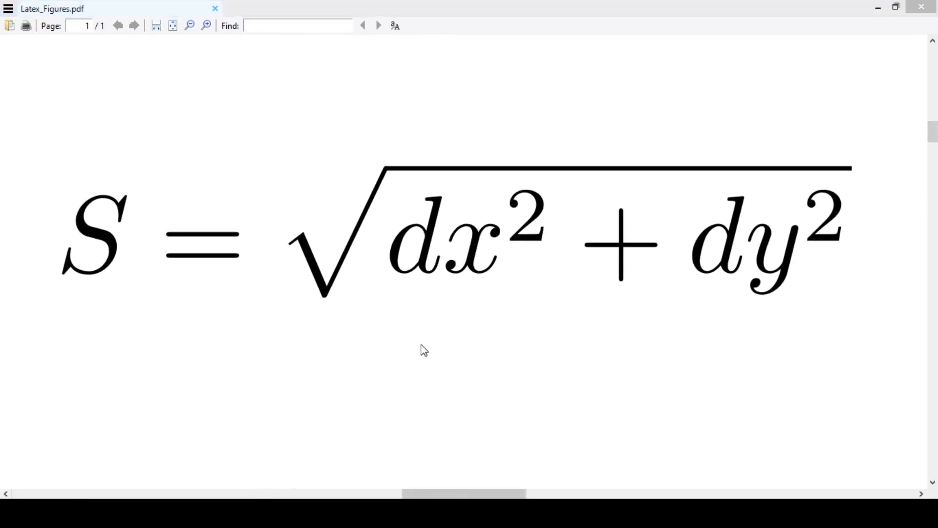
Step: Capture the enlarged equation with Snipping Tool and save it as a PNG in the Paper_Figures_PowerPoint_Inkscape folder
left_click(597, 421)
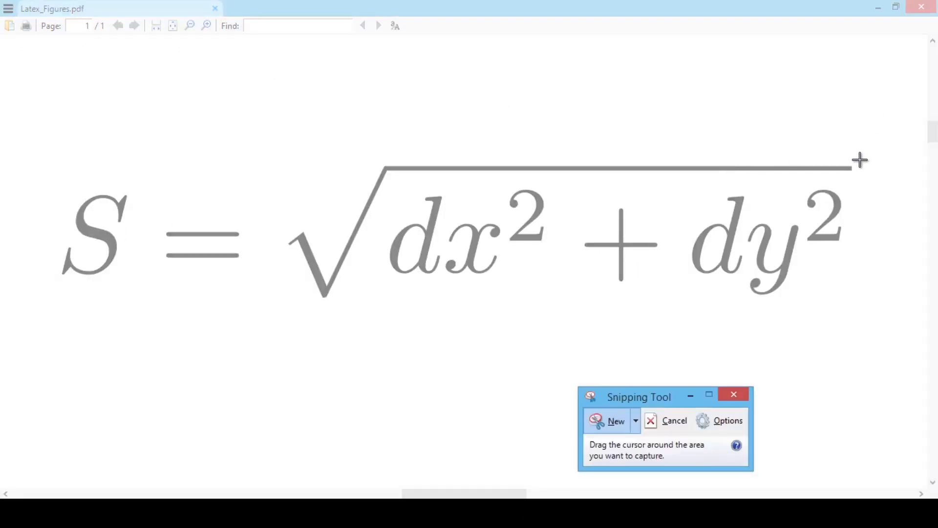
left_click_drag(859, 160, 54, 303)
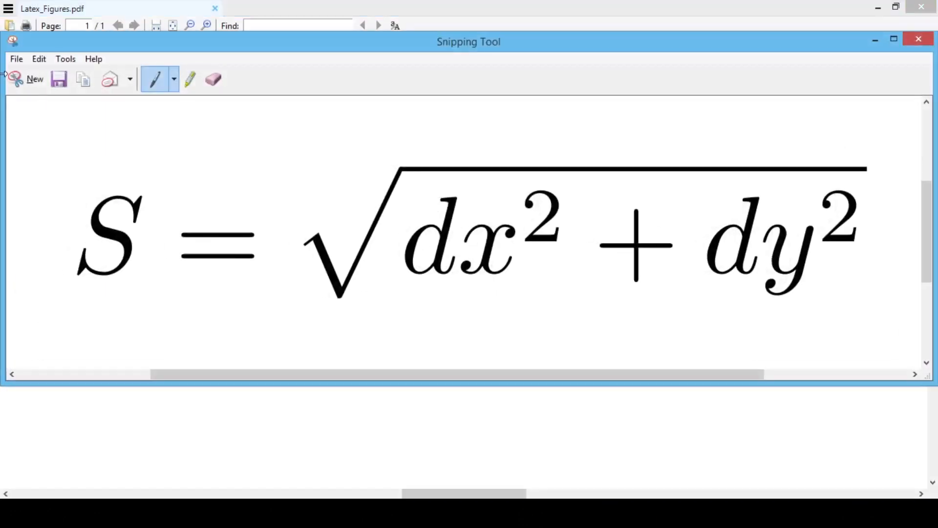
left_click(59, 78)
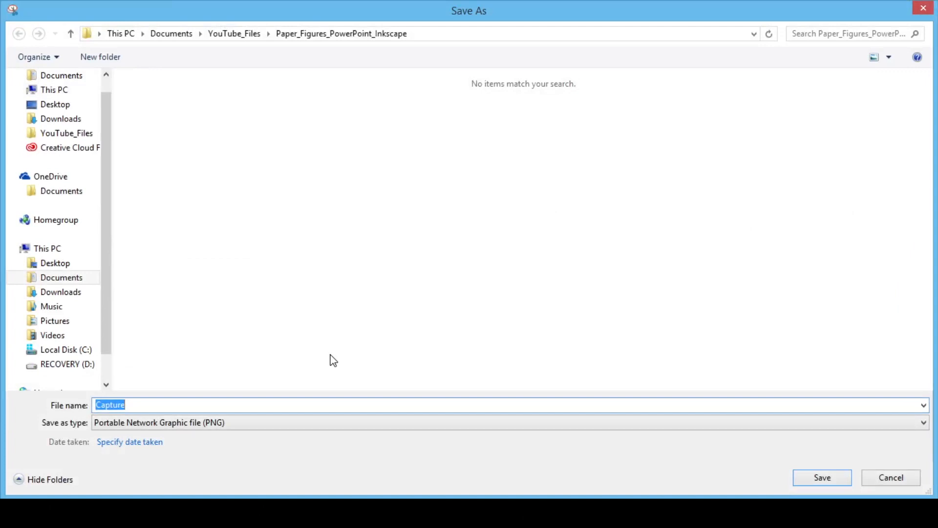
type("E")
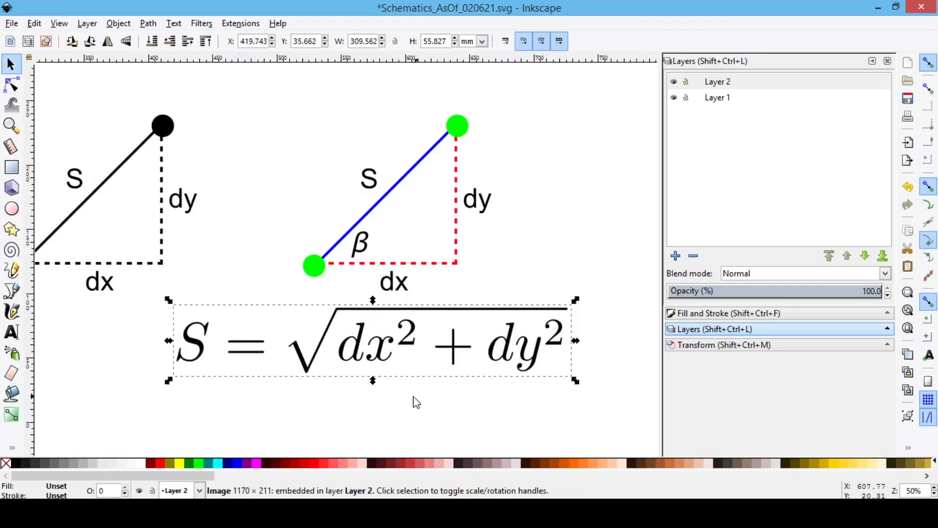
Step: Rotate the imported equation image by 45 degrees
left_click(422, 408)
left_click(419, 361)
left_click(726, 348)
left_click(743, 86)
double_click(752, 98)
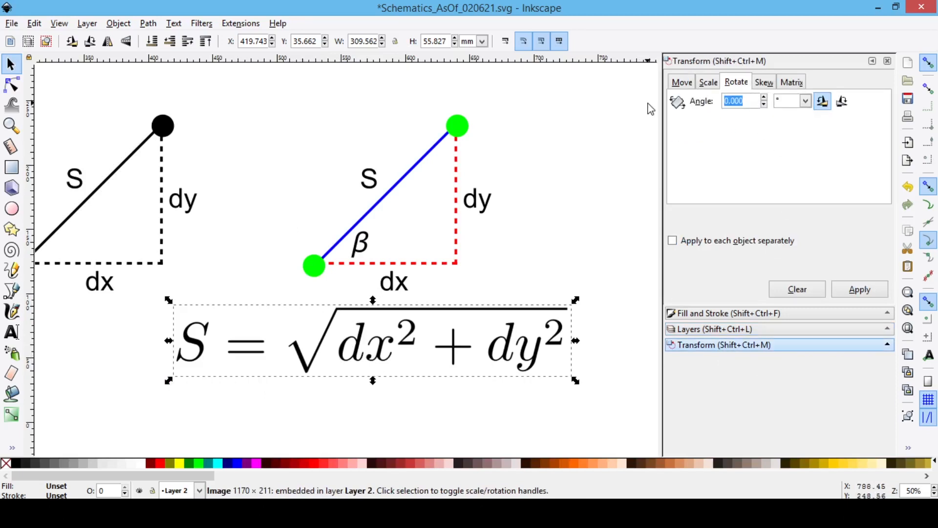
left_click(859, 289)
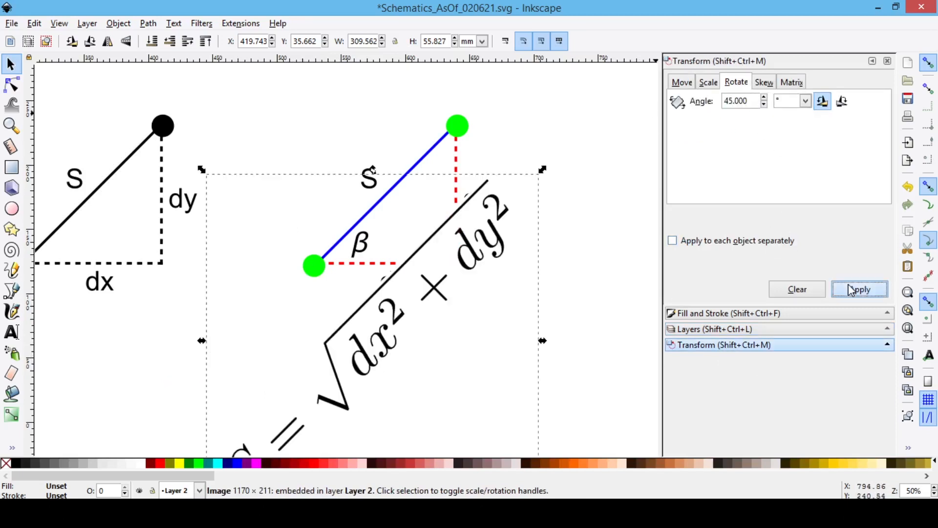
Step: Move the S label off the black triangle and put the equation image, scaled down, in its place along the hypotenuse
scroll(414, 255, "down", 2)
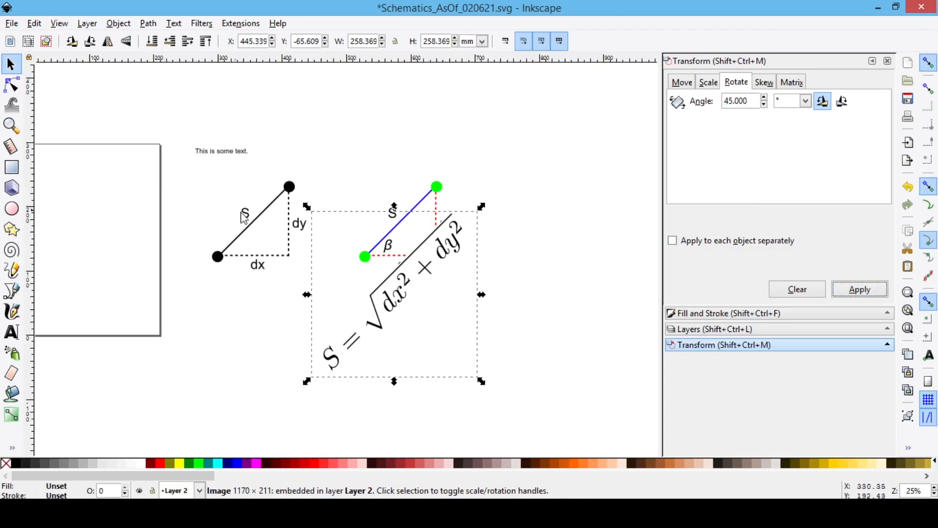
left_click_drag(247, 214, 331, 111)
left_click(442, 322)
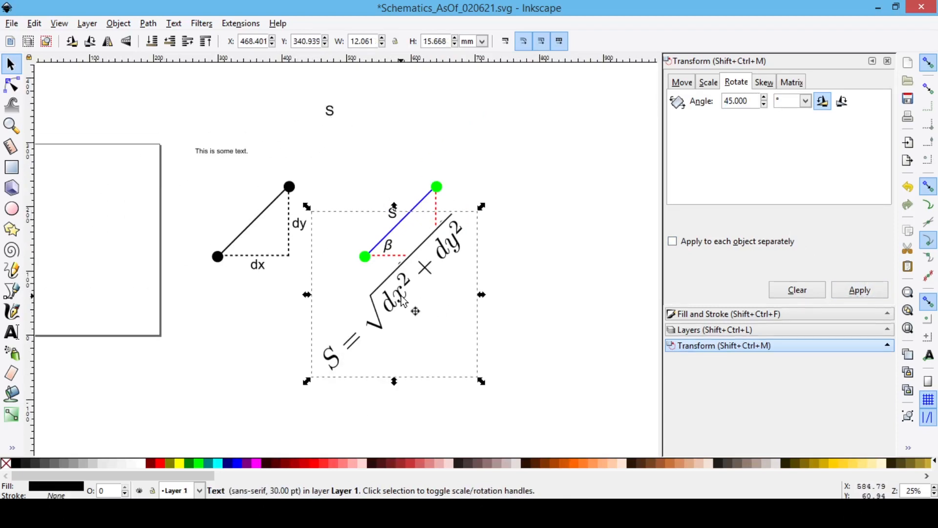
left_click_drag(305, 381, 397, 290)
left_click_drag(435, 257, 240, 230)
Step: Shrink the equation image to about 91 mm wide, position it just above the black hypotenuse, and save the drawing
scroll(235, 228, "up", 4)
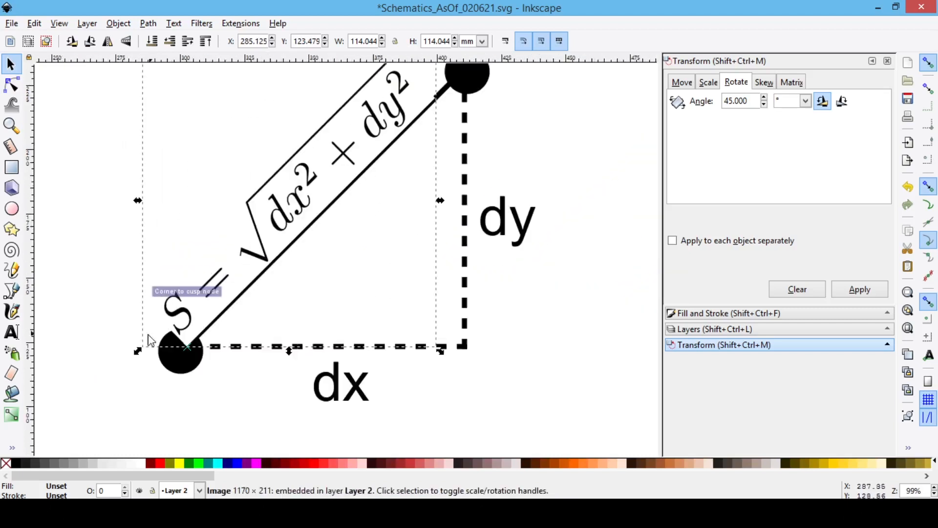
left_click_drag(137, 348, 198, 289)
left_click_drag(308, 218, 278, 226)
scroll(318, 224, "down", 2)
key("Escape")
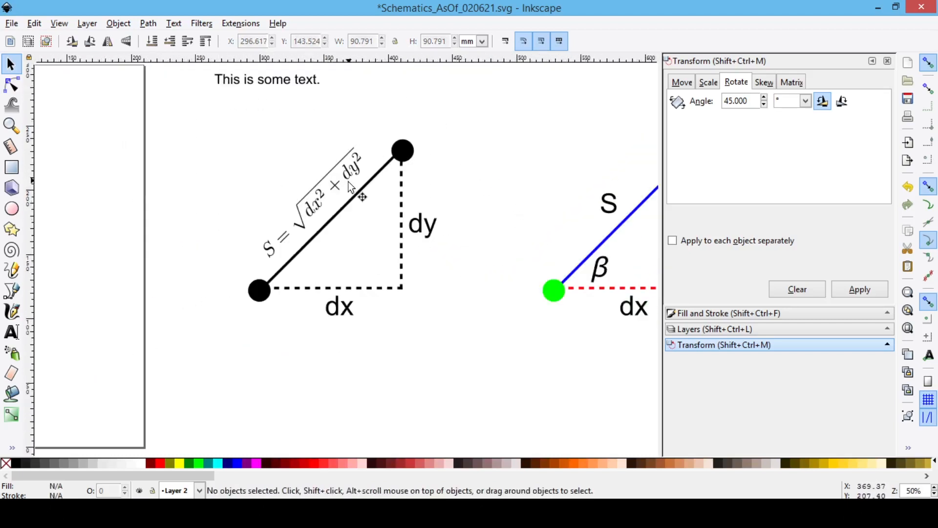
key("ctrl+s")
key("minus")
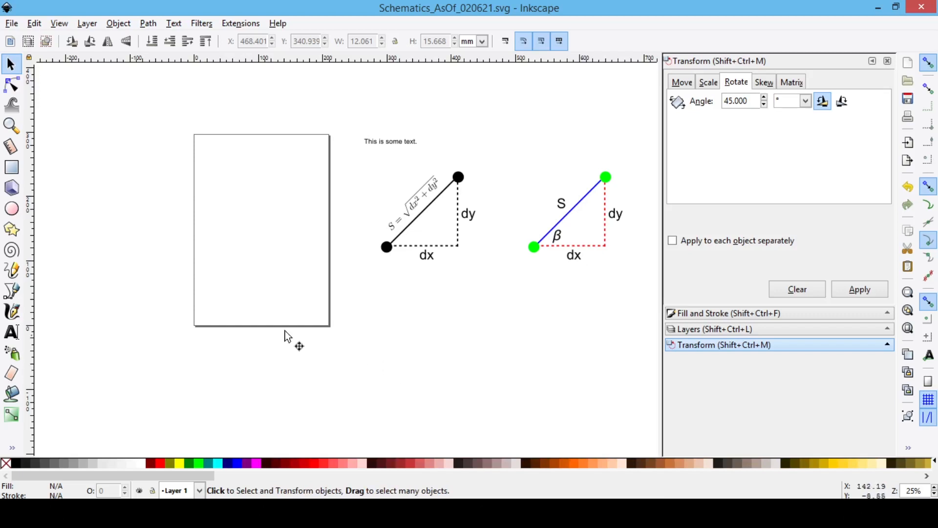
Step: Place two copies of "This is some text." on the page, one near its upper-left corner and one in its lower-right part
scroll(336, 155, "up", 1)
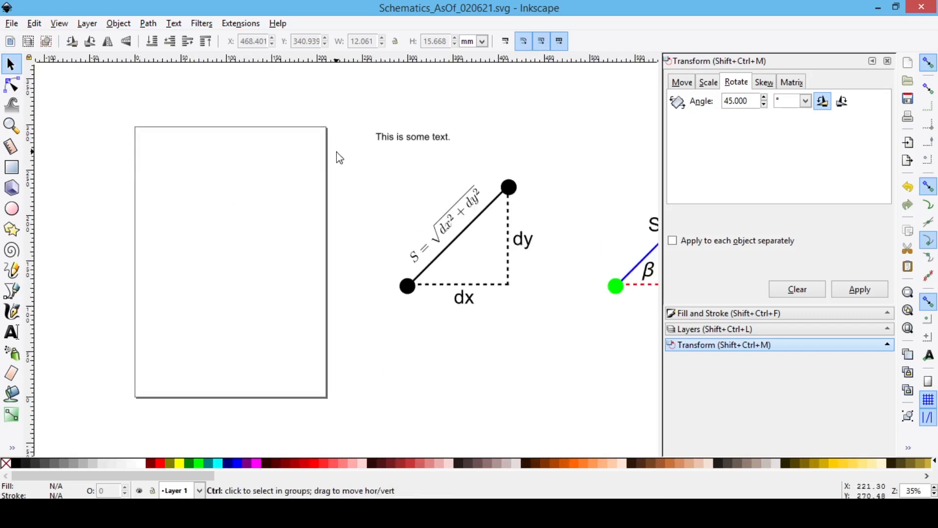
left_click(414, 138)
key("ctrl+c")
key("ctrl+v")
left_click_drag(176, 148, 174, 142)
key("ctrl+v")
left_click_drag(218, 180, 273, 324)
left_click(363, 320)
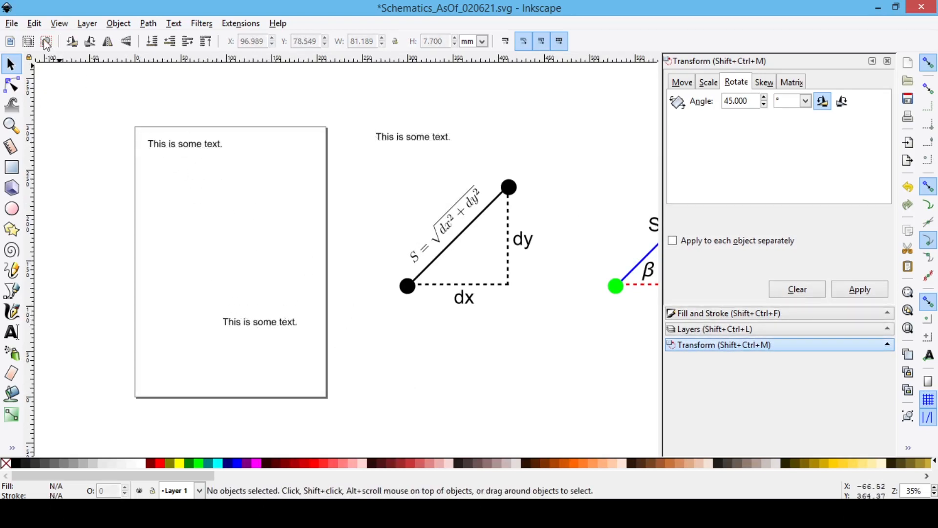
Step: Save the drawing as a PDF named Figure_1 in the Paper_Figures_PowerPoint_Inkscape folder, keeping the default PDF options
left_click(12, 24)
left_click(30, 124)
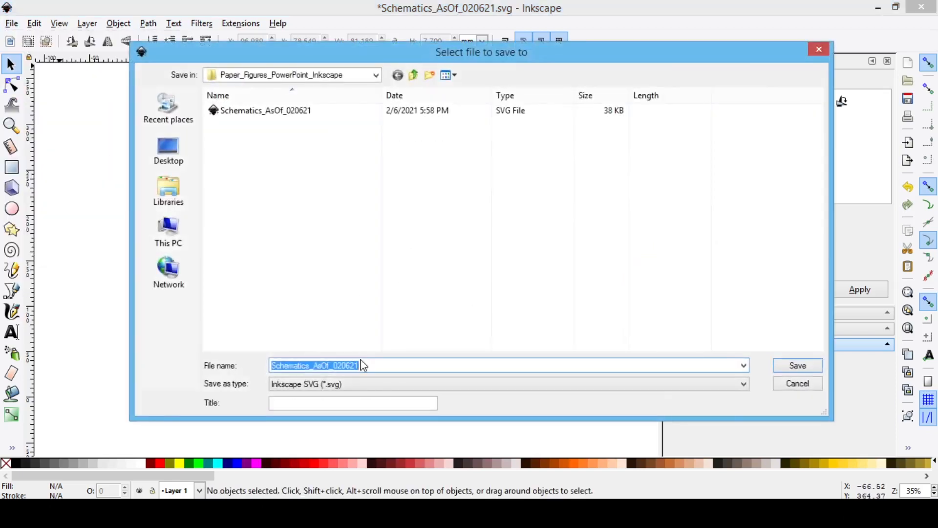
left_click(352, 385)
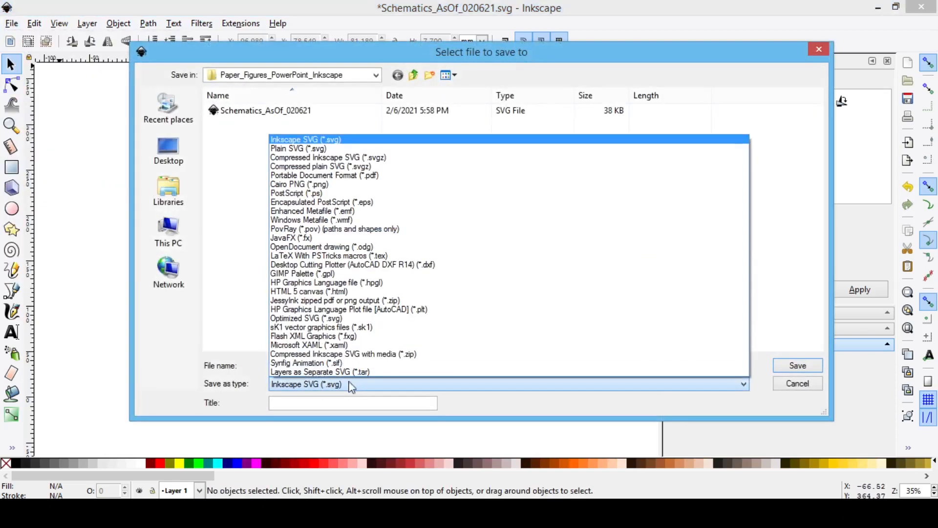
left_click(380, 177)
double_click(388, 368)
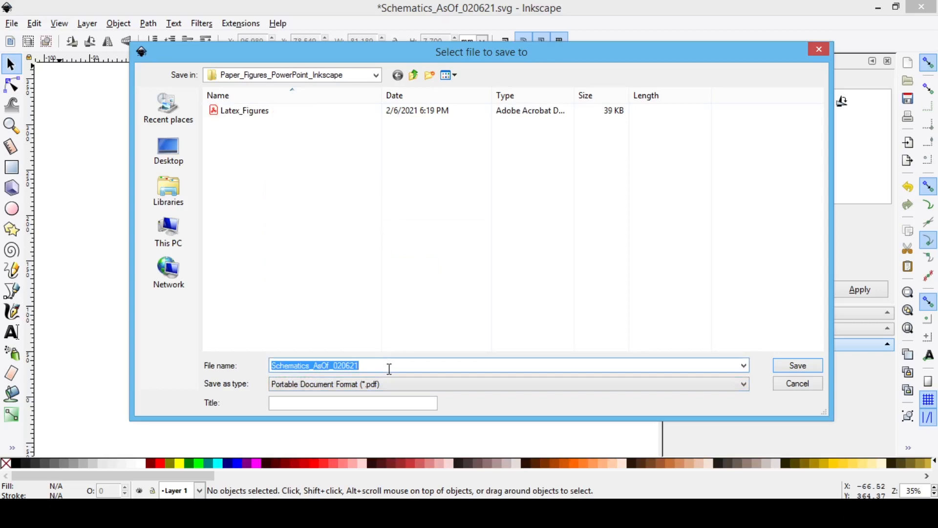
type("Figure_1")
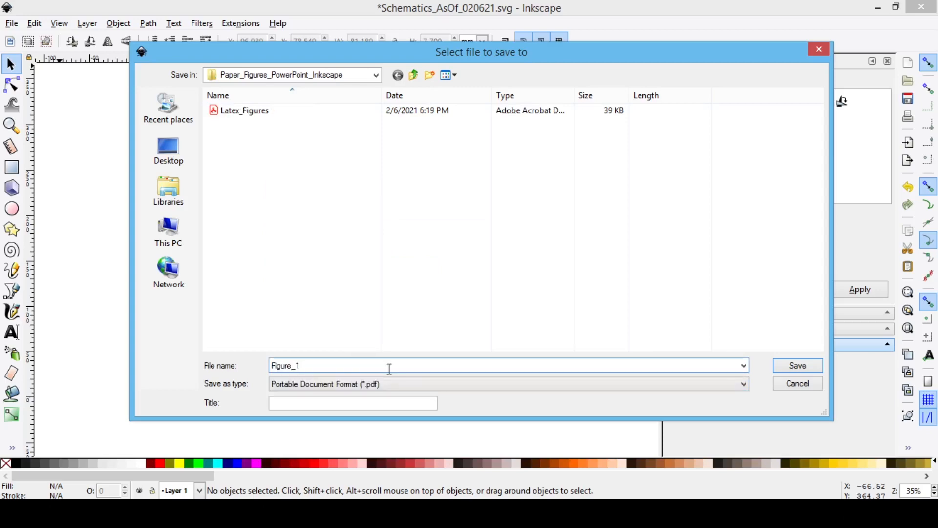
key("Return")
left_click(582, 374)
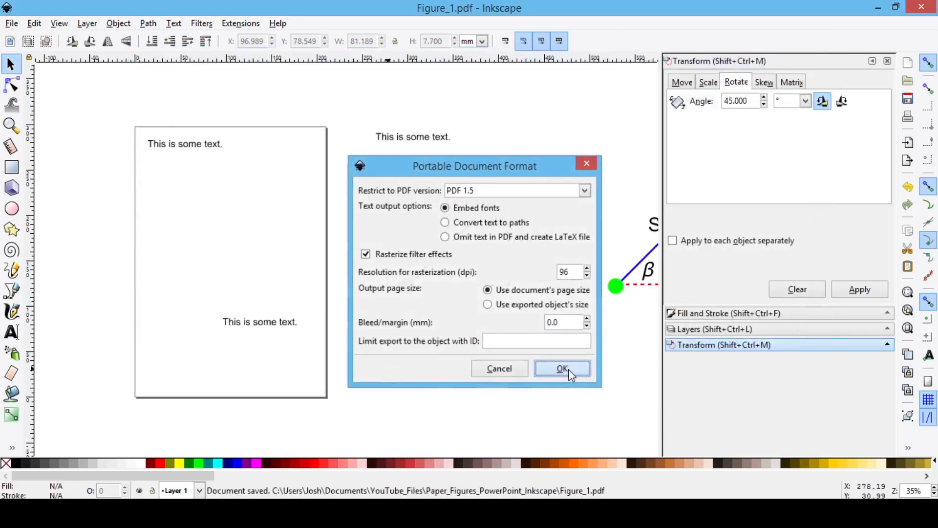
Step: Check the page contents of Figure_1.pdf in the PDF viewer and return to Inkscape
key("alt+Tab")
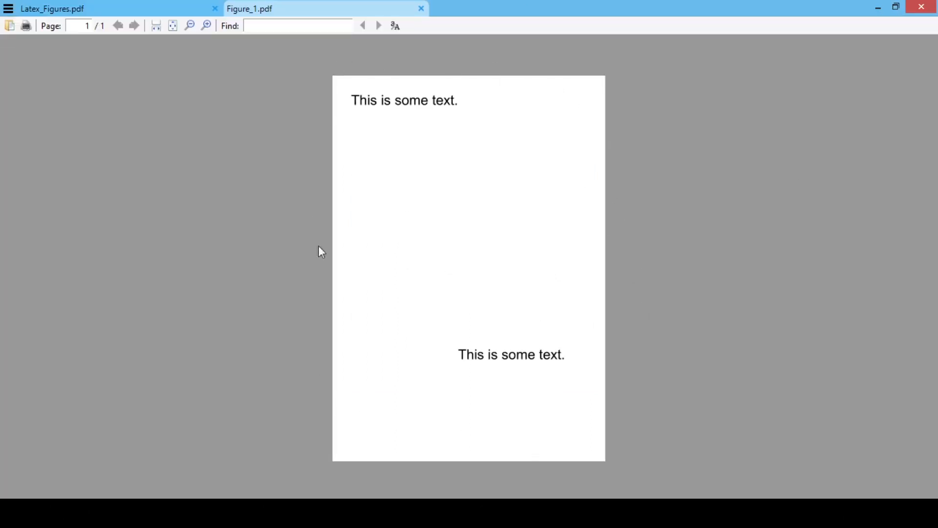
left_click(879, 8)
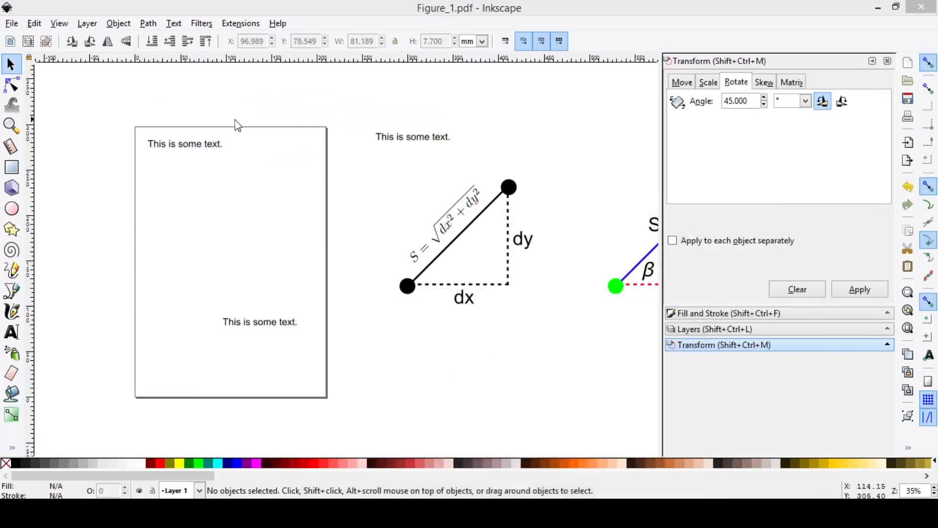
left_click(562, 138)
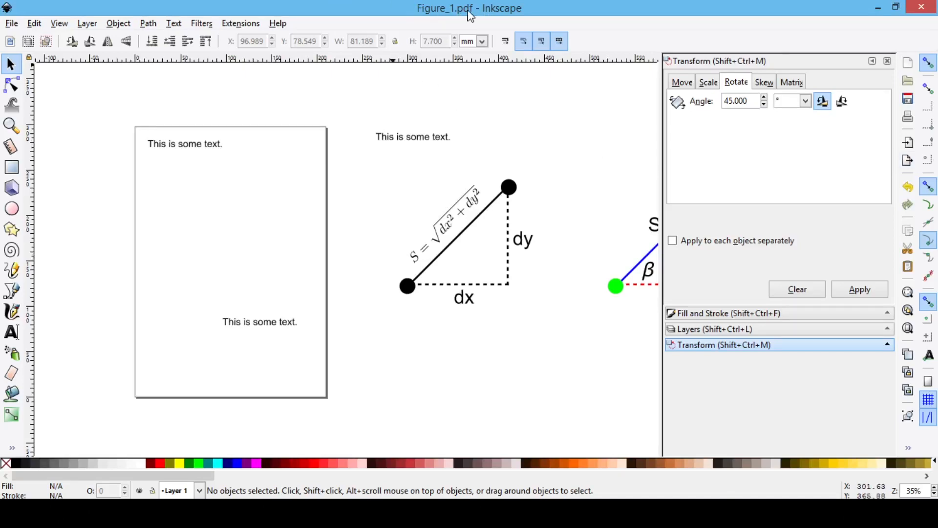
Step: Save the drawing back as Inkscape SVG over the existing Schematics_AsOf_020621 file
left_click(12, 24)
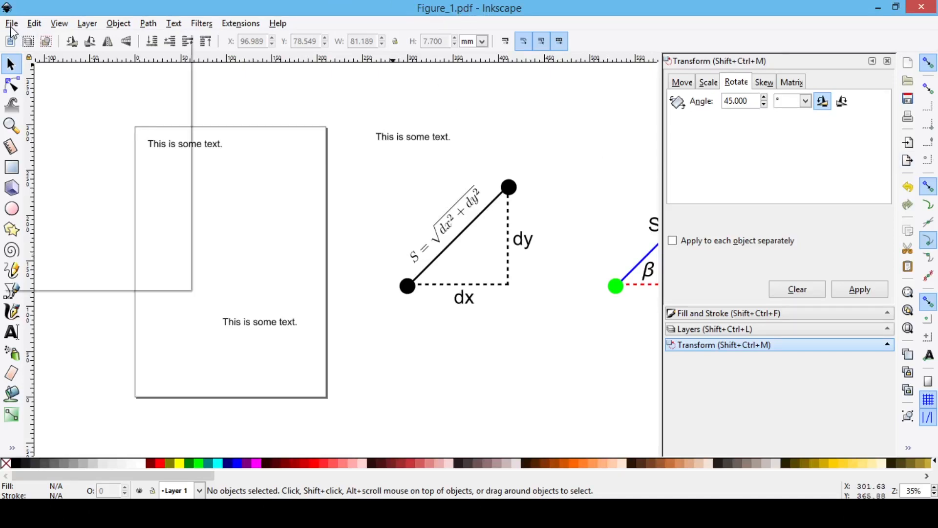
left_click(29, 125)
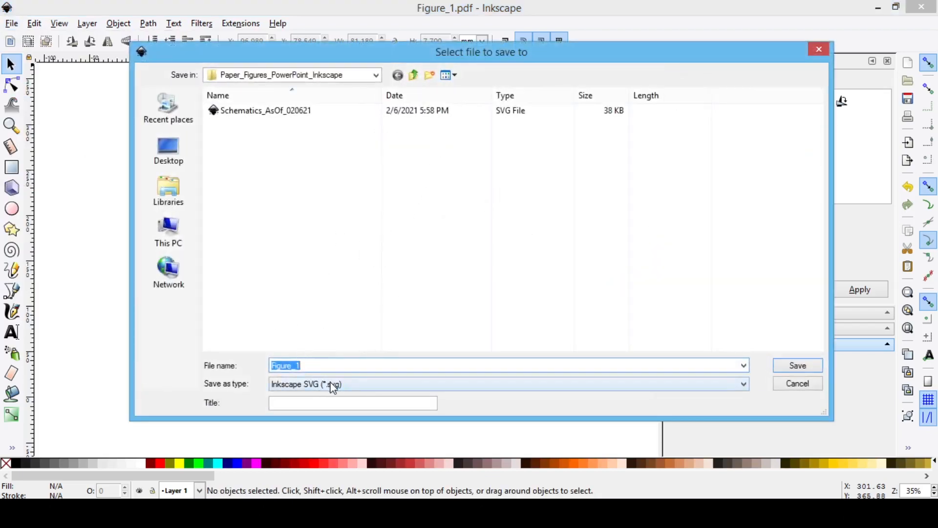
double_click(287, 110)
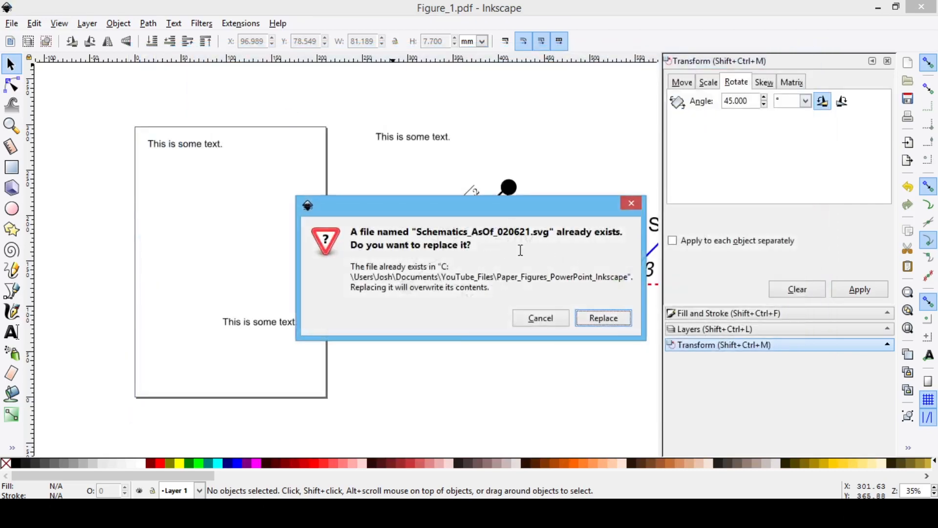
left_click(604, 318)
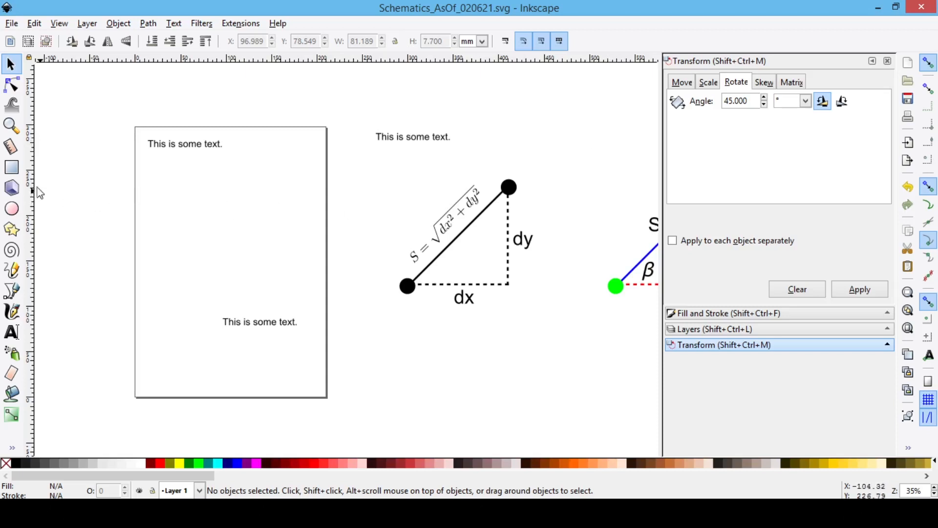
Step: Draw a rectangle about 61 by 55 mm between the page and the black triangle
left_click(12, 167)
left_click_drag(357, 161, 412, 212)
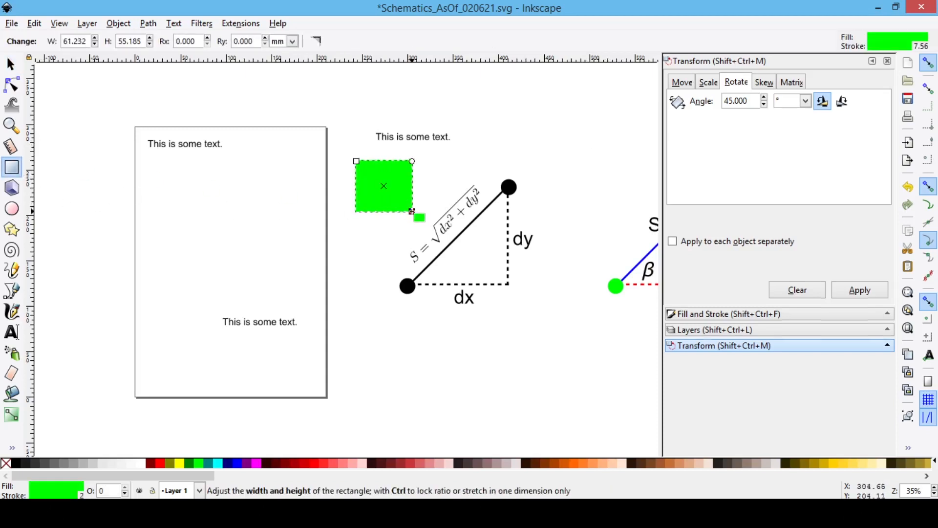
key("Escape")
key("s")
Step: Remove the new rectangle's fill and change its stroke colour from green to black
left_click(388, 185)
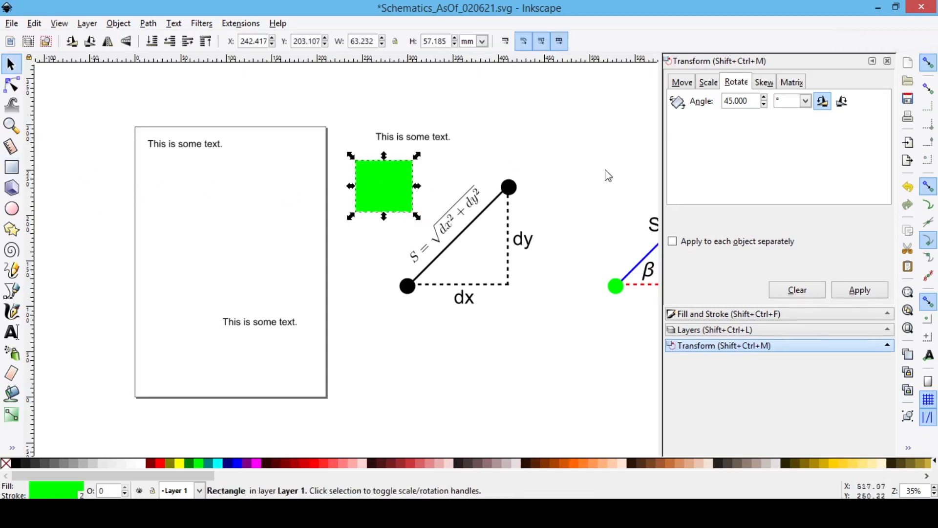
left_click(705, 315)
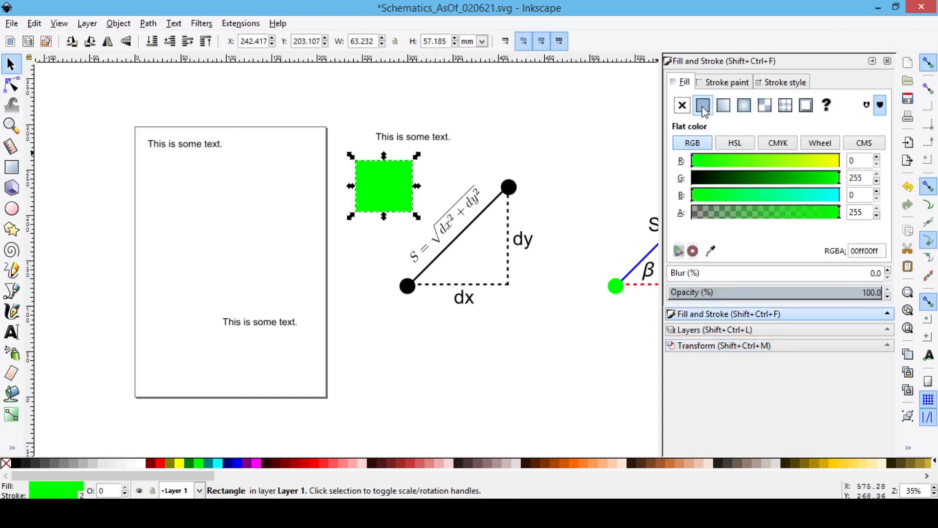
left_click(684, 107)
left_click(725, 82)
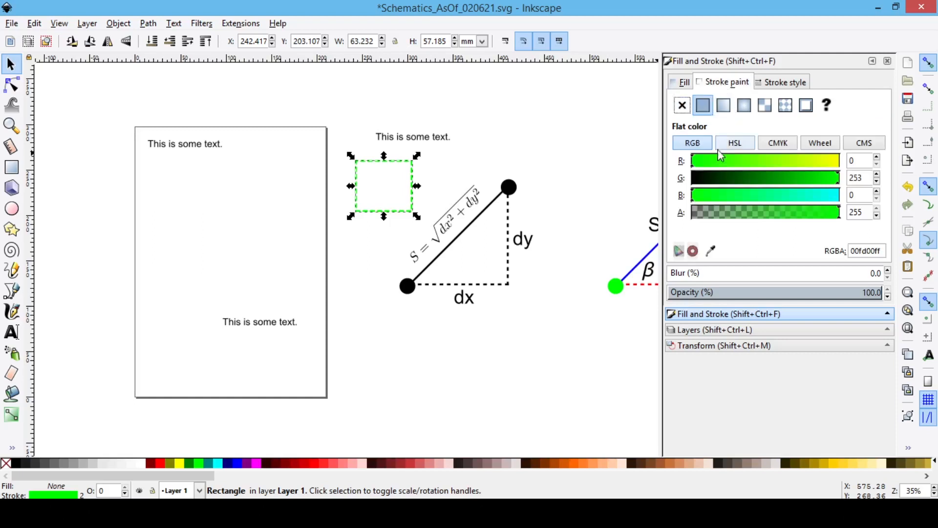
left_click_drag(711, 188, 678, 189)
Step: Set the rectangle's stroke width to 1 mm and its dash pattern to a solid line
left_click(795, 84)
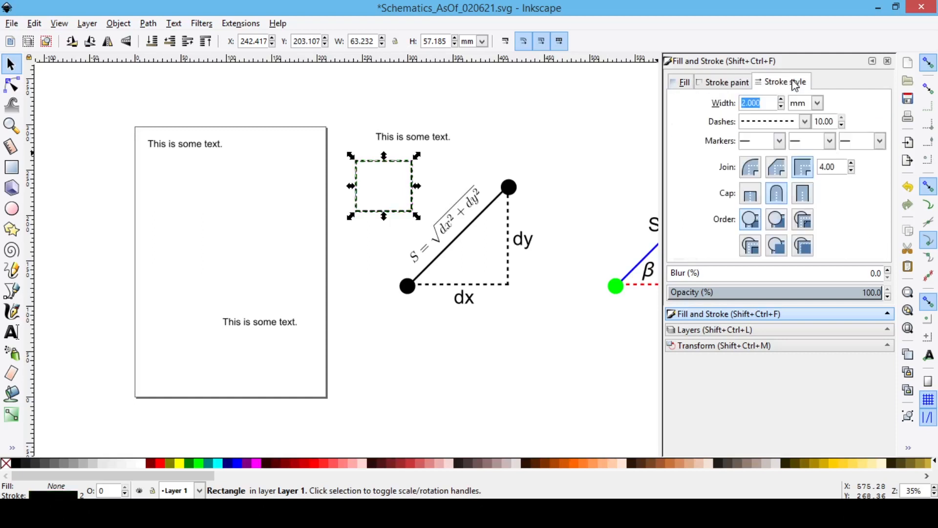
type("1")
key("Return")
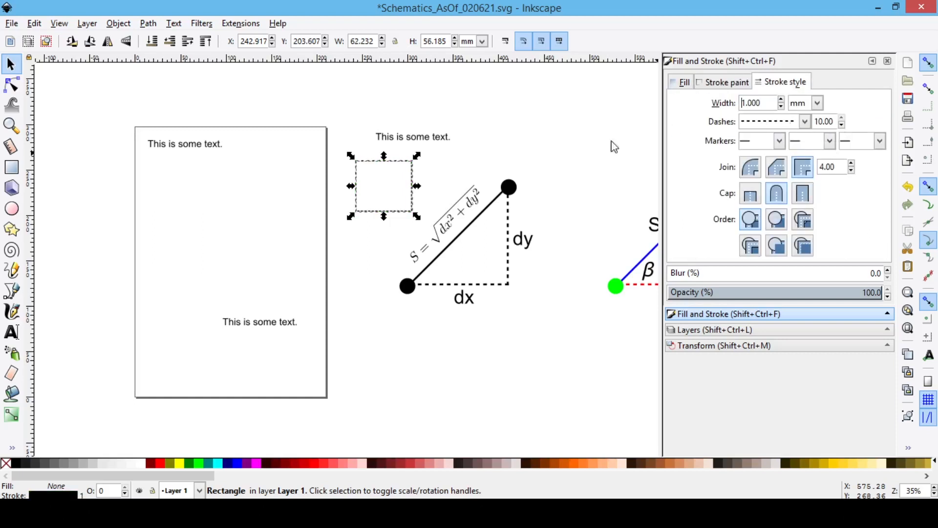
left_click(534, 142)
left_click(413, 207)
left_click(805, 122)
left_click(770, 130)
left_click(567, 151)
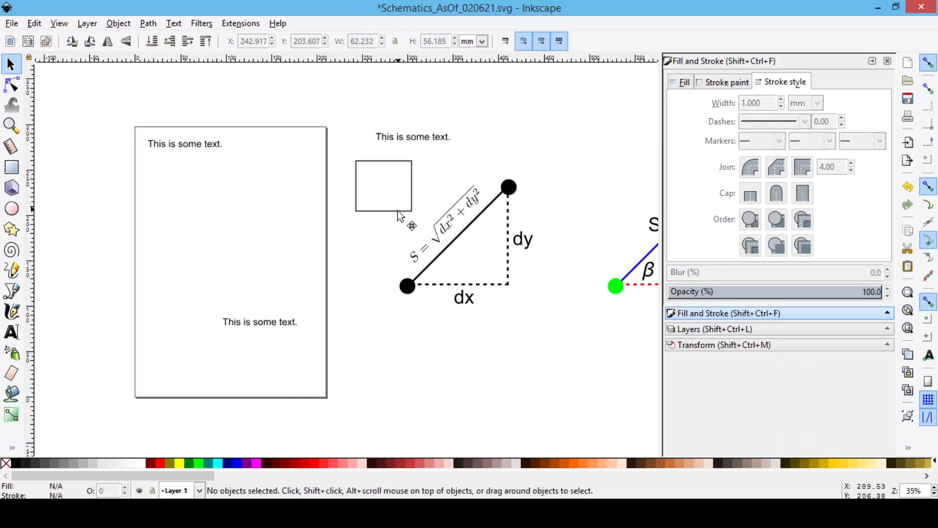
Step: Resize the rectangle to about 151 by 140 mm so it closely frames the black triangle and its labels
left_click_drag(411, 212, 540, 300)
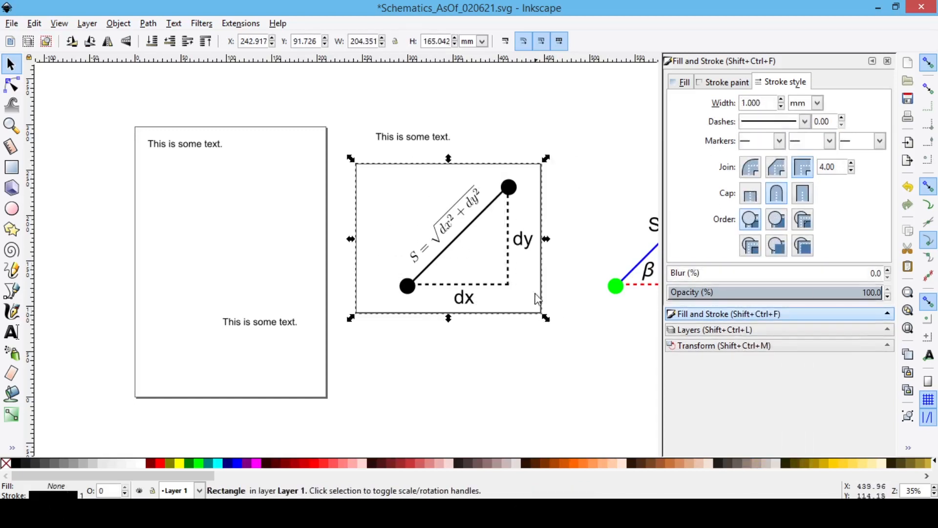
scroll(582, 244, "up", 2)
left_click_drag(128, 90, 216, 119)
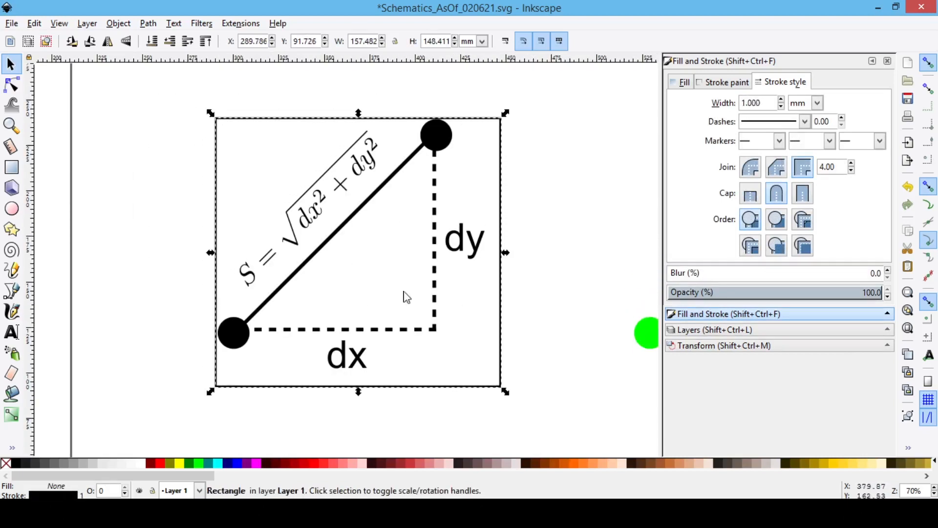
left_click_drag(361, 397, 361, 381)
left_click_drag(506, 246, 494, 251)
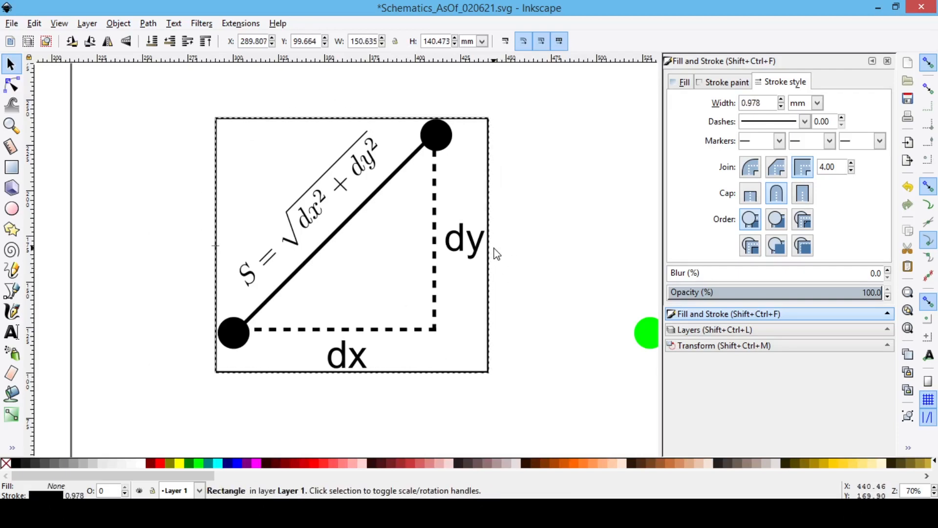
left_click(528, 242)
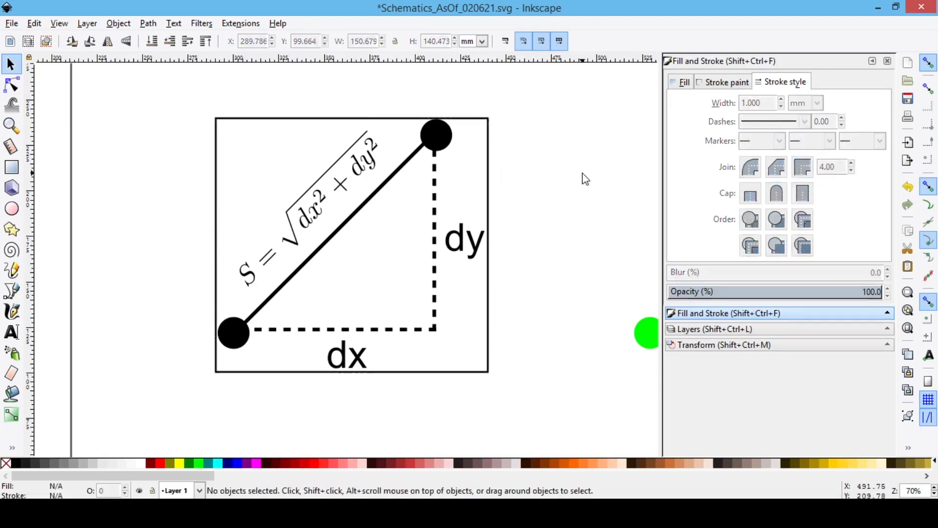
Step: Resize the page to the frame rectangle around the black triangle
left_click(489, 196)
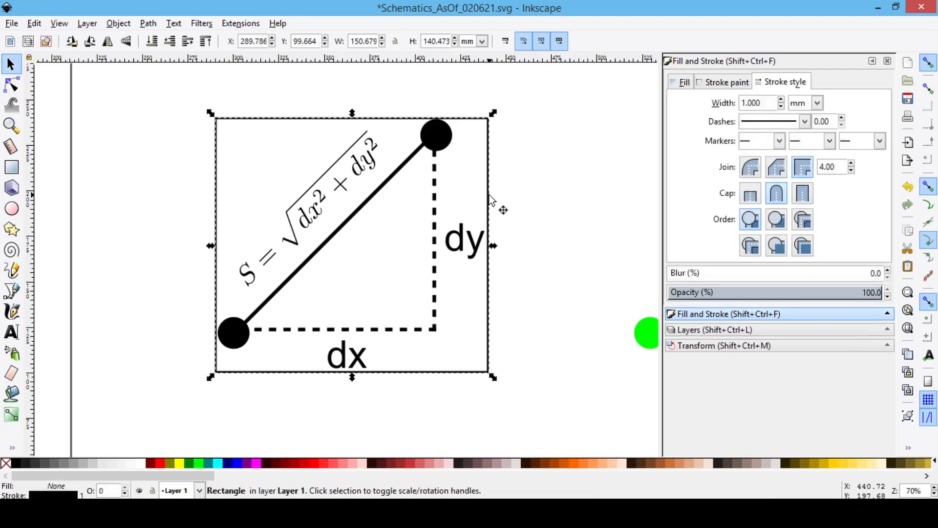
left_click(34, 23)
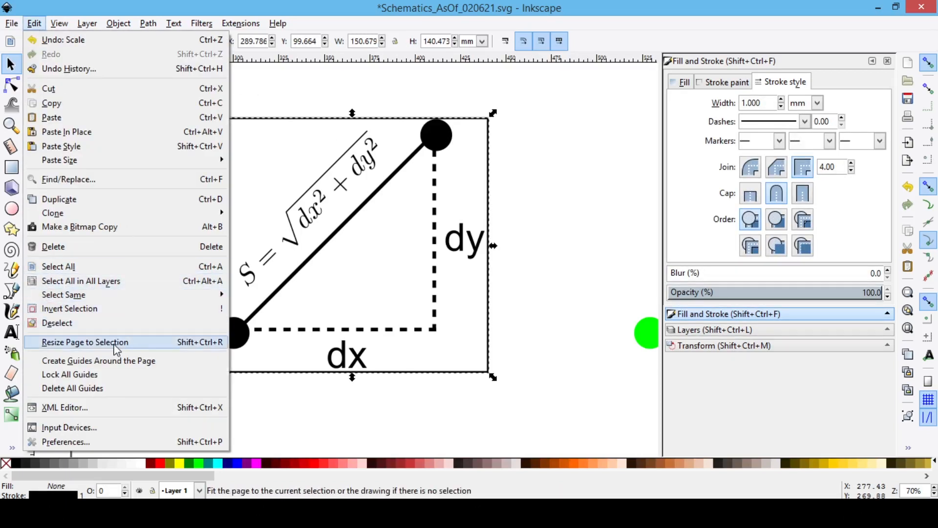
left_click(211, 345)
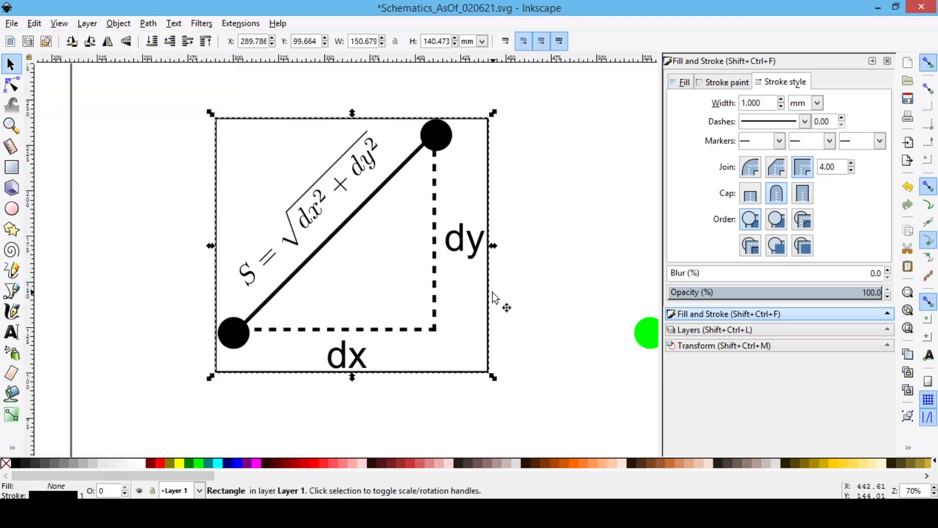
Step: Save the fitted black triangle figure as a PDF named Figure_2, with embedded fonts and the document's page size
left_click(524, 235)
scroll(524, 234, "down", 3)
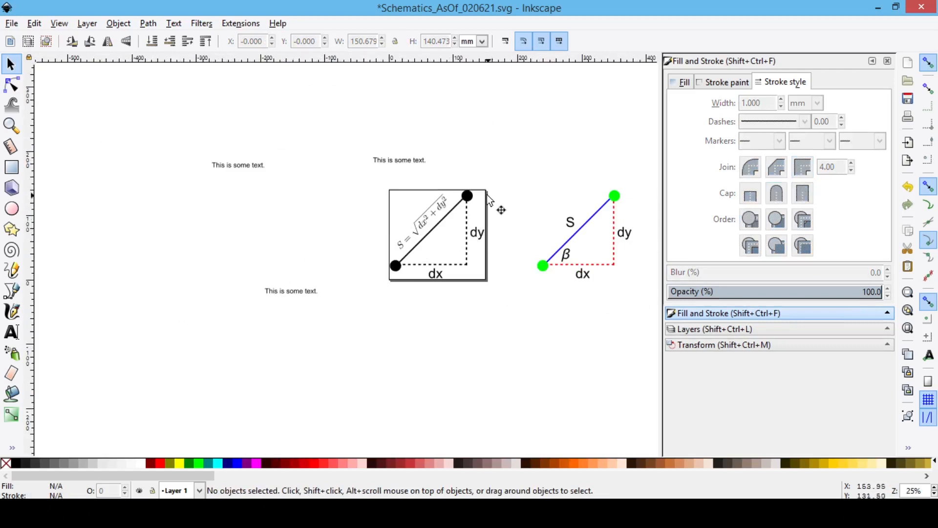
scroll(499, 247, "up", 2)
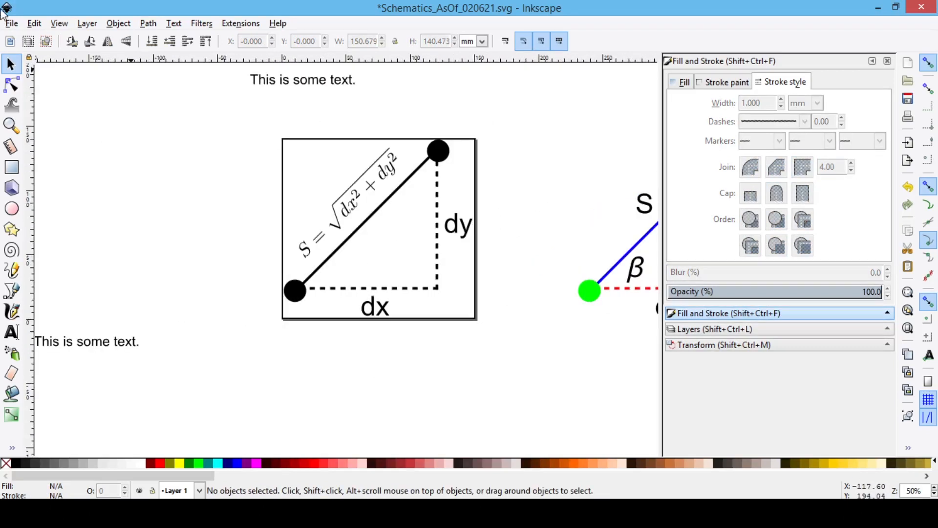
left_click(11, 24)
left_click(48, 127)
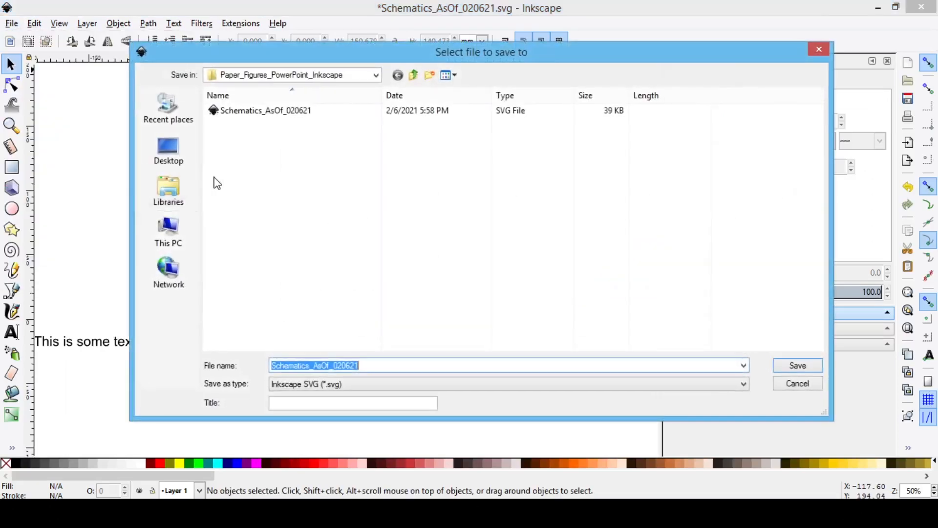
left_click(333, 384)
left_click(380, 177)
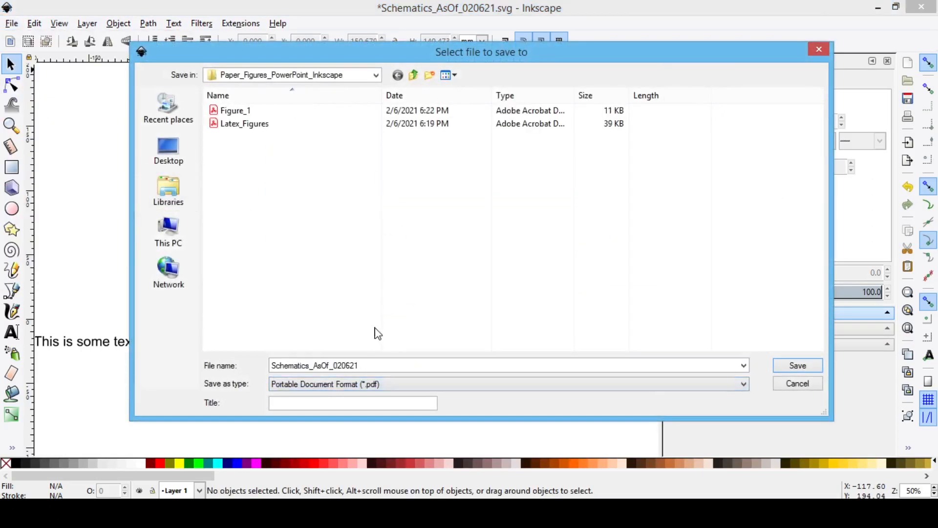
left_click(247, 111)
double_click(329, 364)
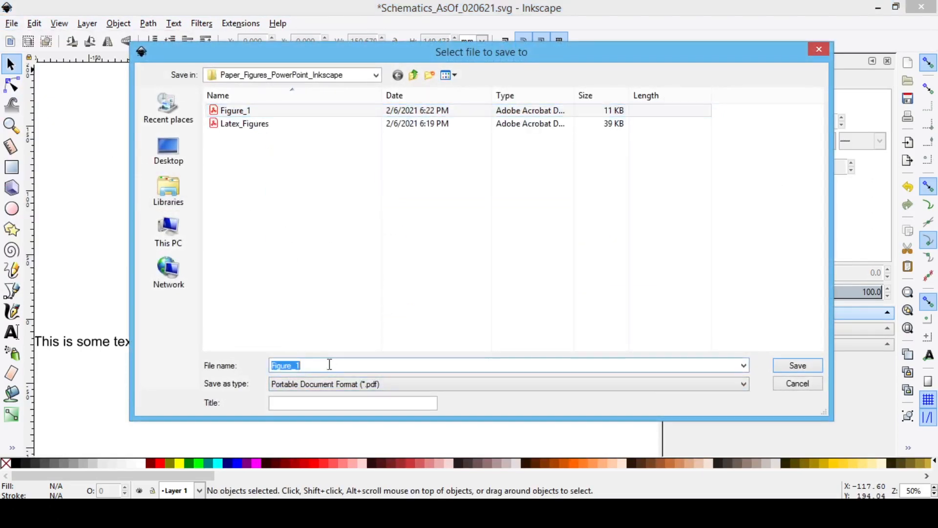
left_click(334, 368)
key("BackSpace")
type("2")
key("Return")
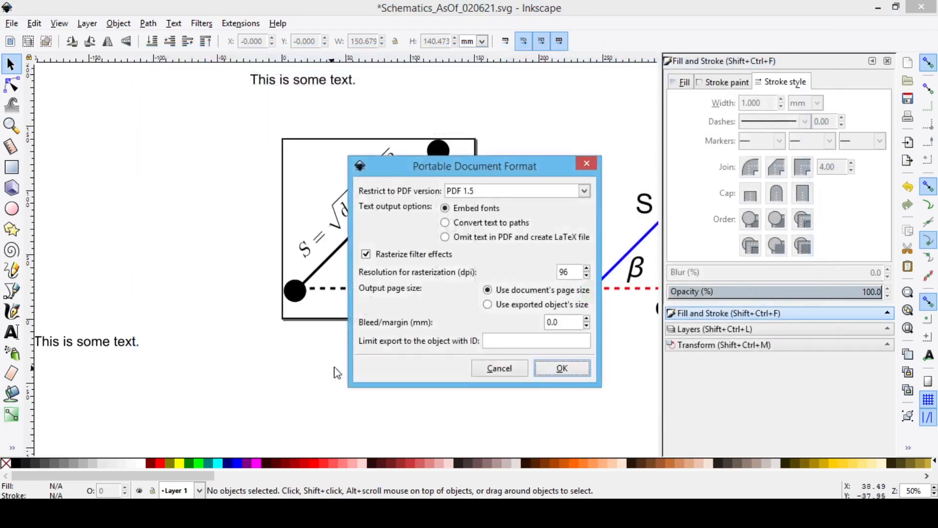
left_click(576, 371)
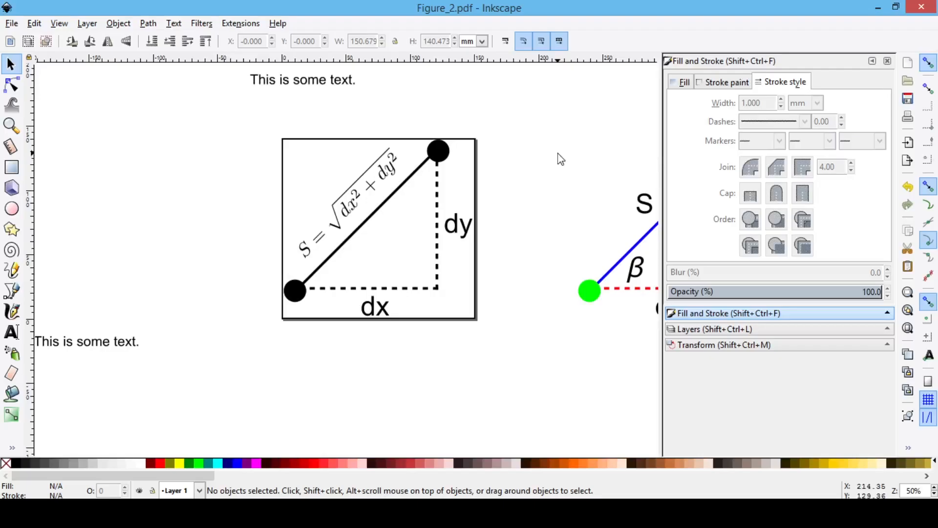
Step: Move the frame rectangle off the page to the empty area left of the black triangle and deselect it
left_click(469, 145)
left_click_drag(469, 146, 260, 145)
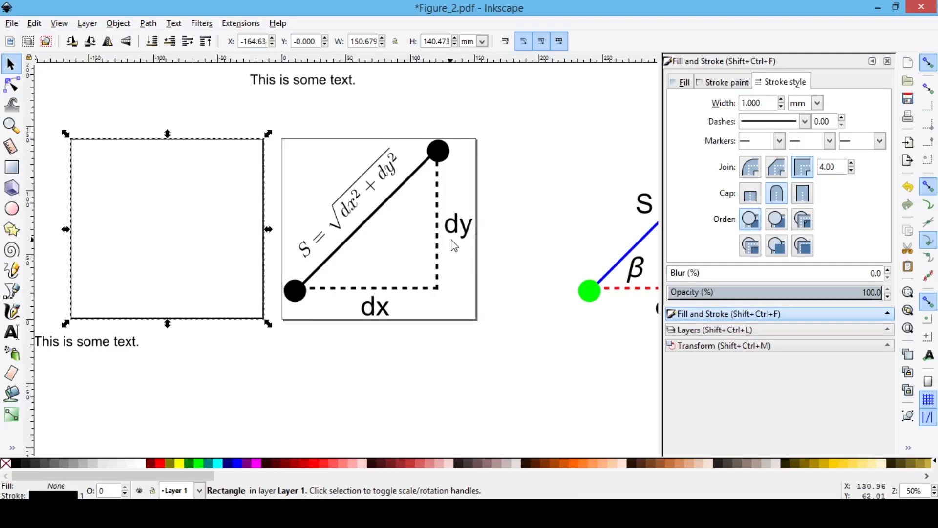
left_click(301, 115)
Step: Save the frameless figure as a PDF over the existing Figure_2 file and check it in the PDF viewer
left_click(11, 23)
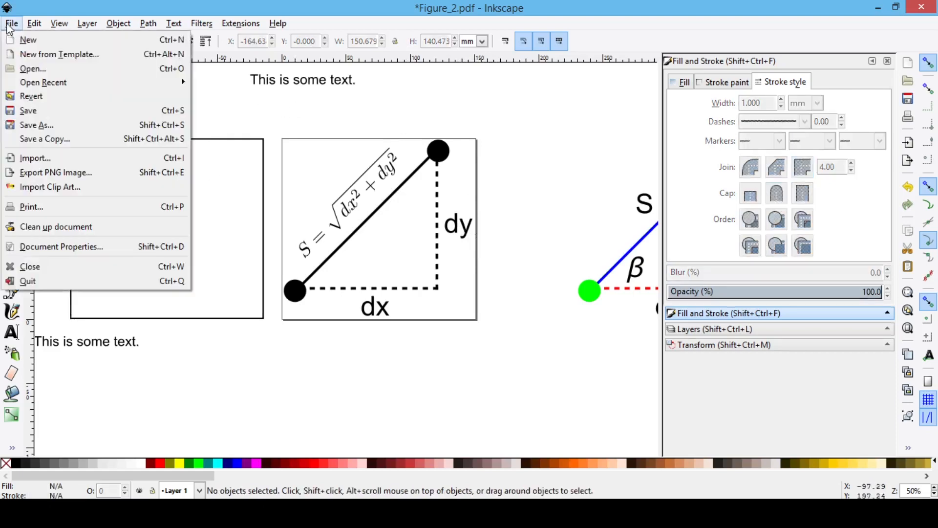
left_click(34, 124)
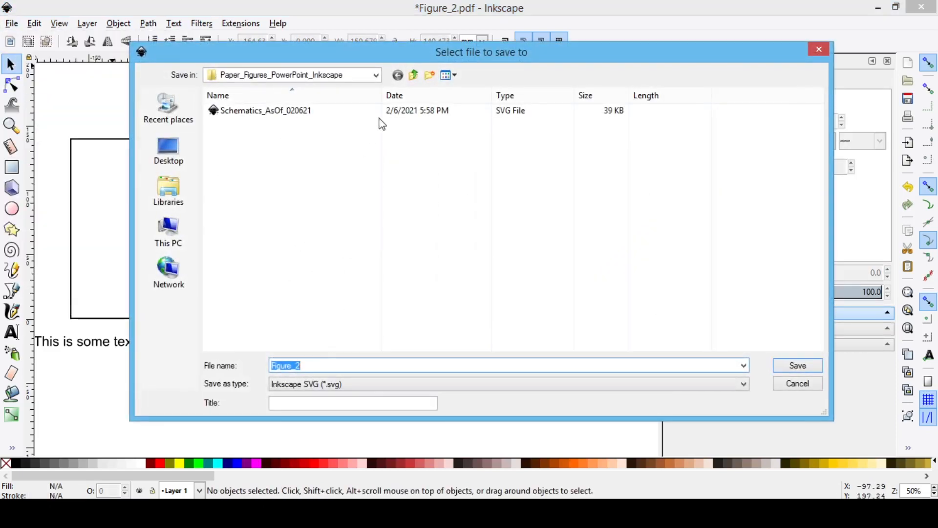
left_click(359, 384)
left_click(379, 186)
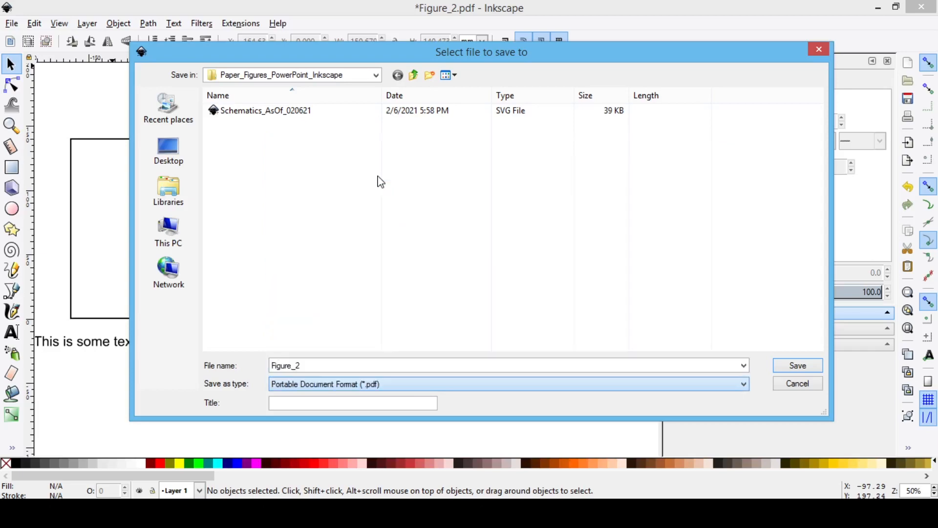
double_click(264, 125)
left_click(562, 368)
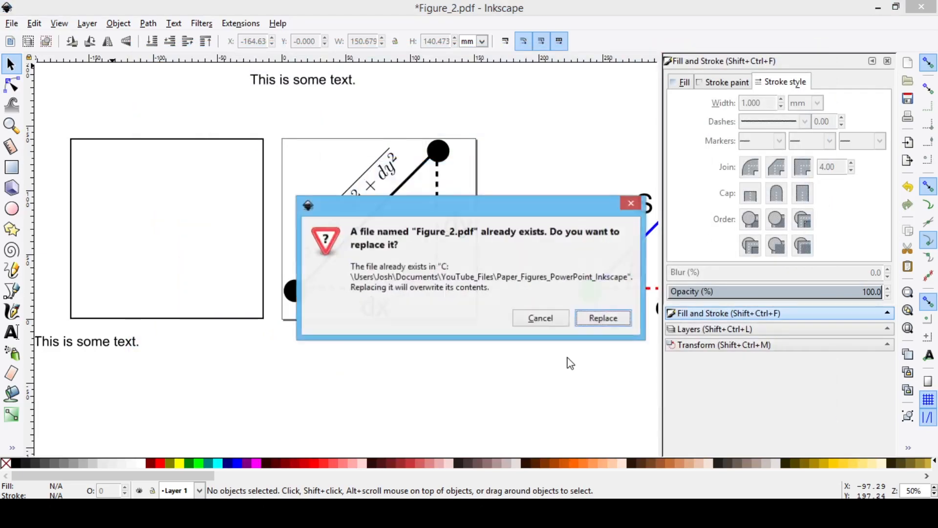
left_click(603, 321)
key("alt+Tab")
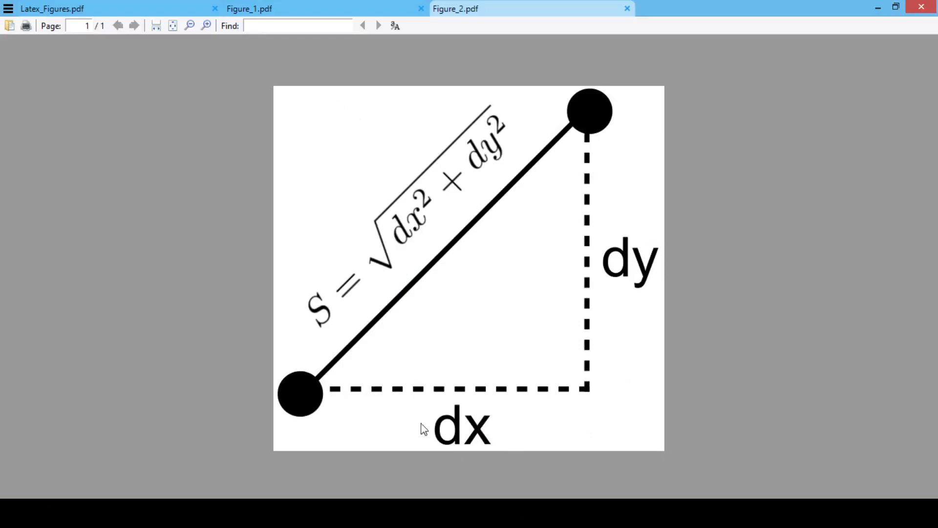
key("alt+Tab")
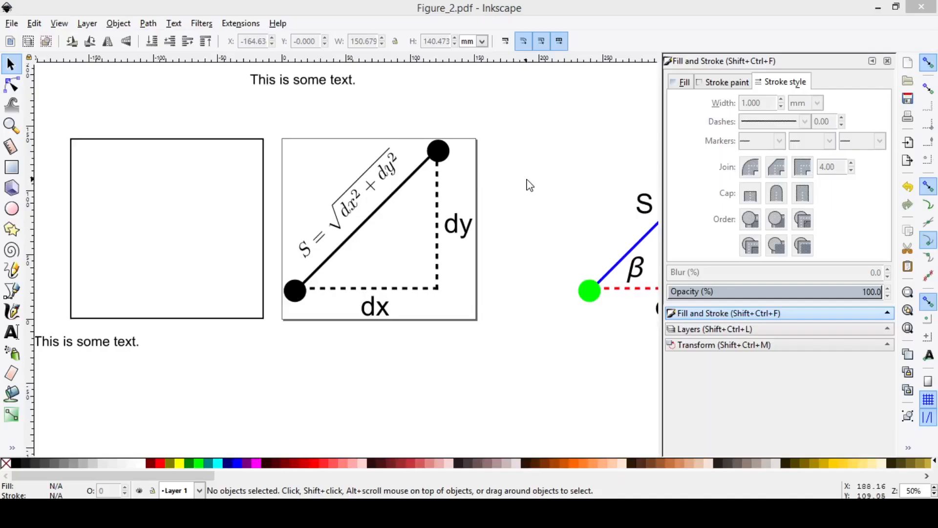
Step: Save the black triangle figure as a PDF named Figure_BW
left_click(12, 23)
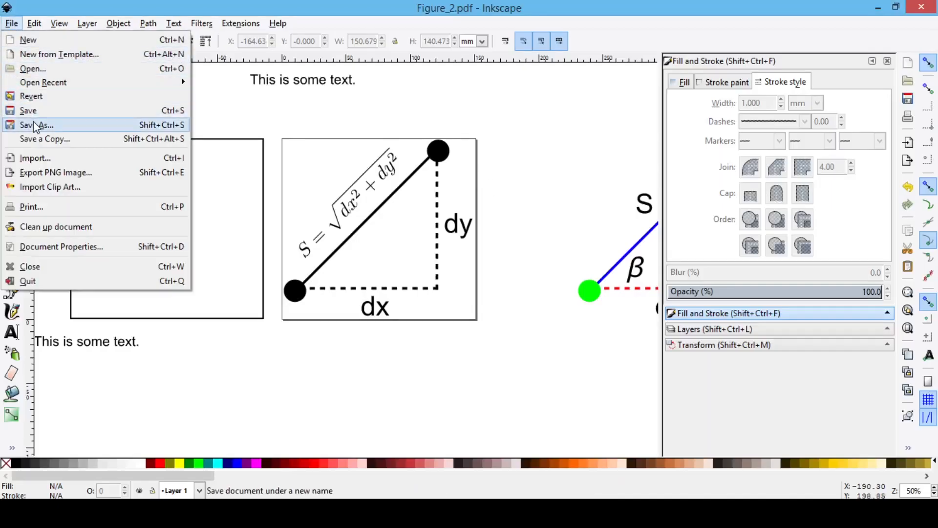
left_click(35, 125)
left_click(330, 383)
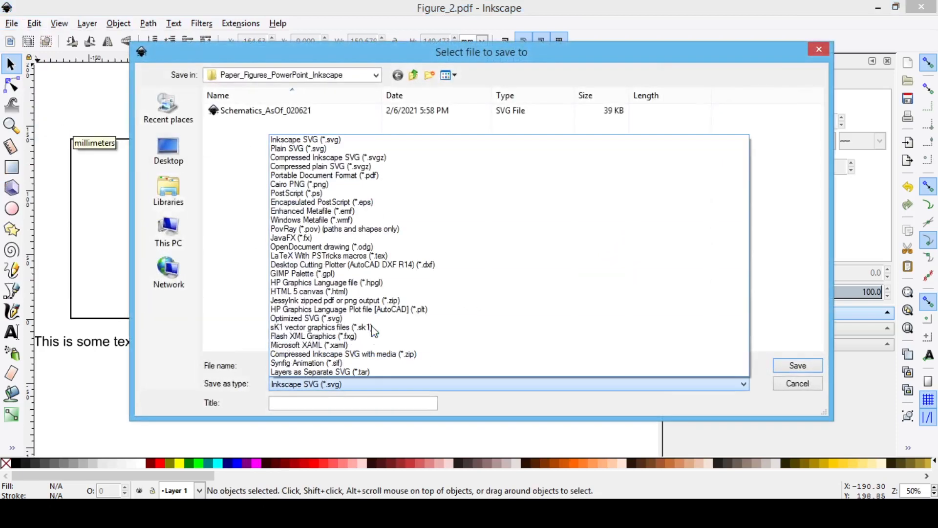
left_click(376, 173)
double_click(354, 365)
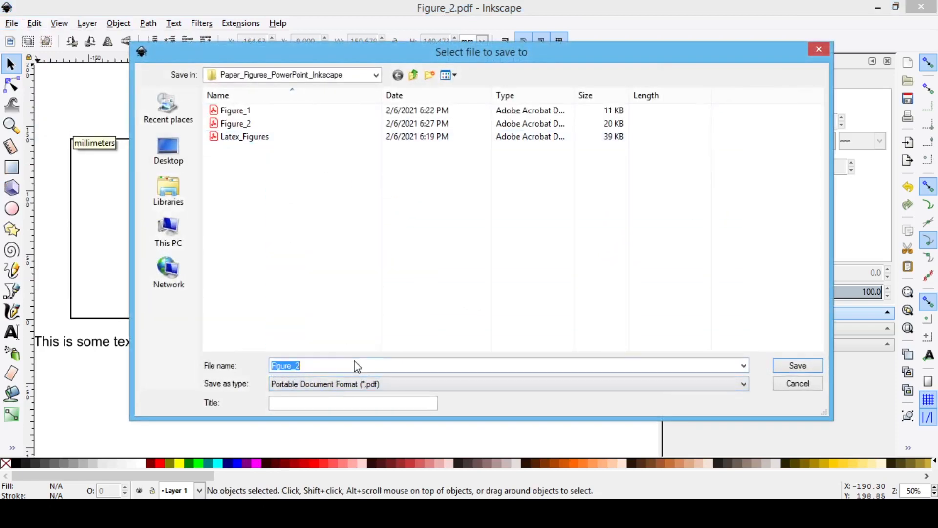
type("Figure_BW")
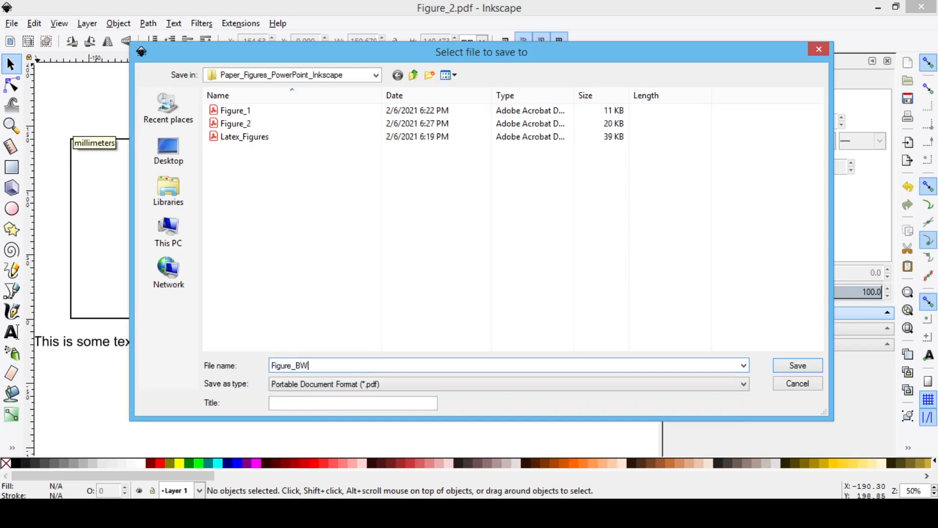
key("Return")
left_click(542, 375)
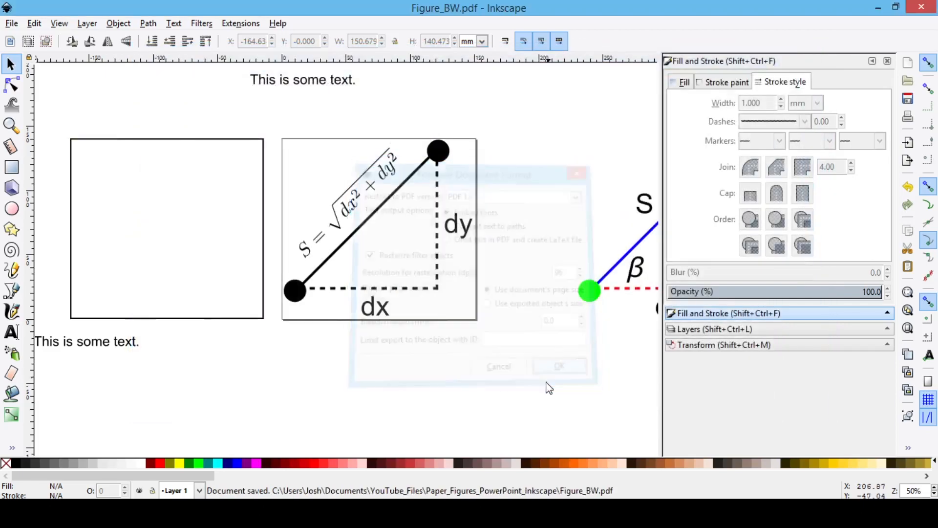
Step: Fit the page to the coloured triangle by placing the frame rectangle around it, and move the frame off above the page
scroll(383, 336, "right", 5)
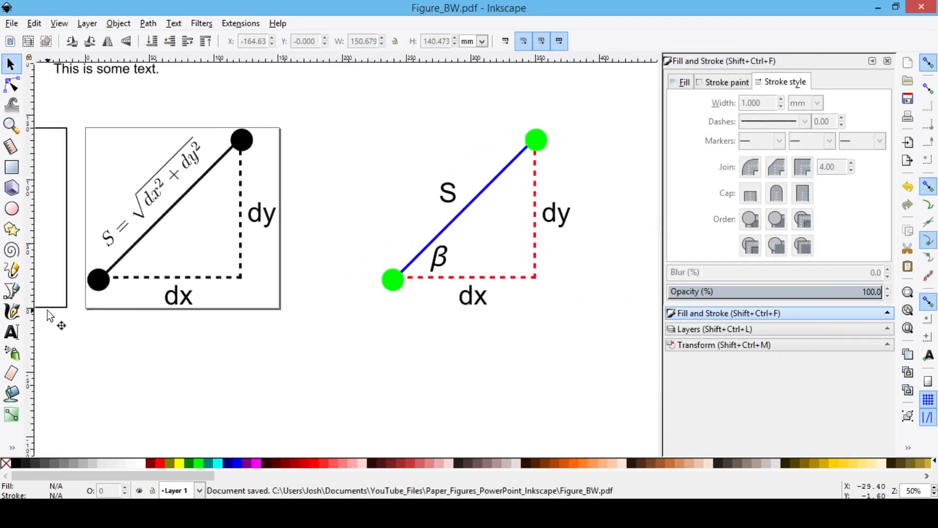
left_click_drag(65, 311, 562, 318)
key("ctrl+shift+r")
left_click(470, 330)
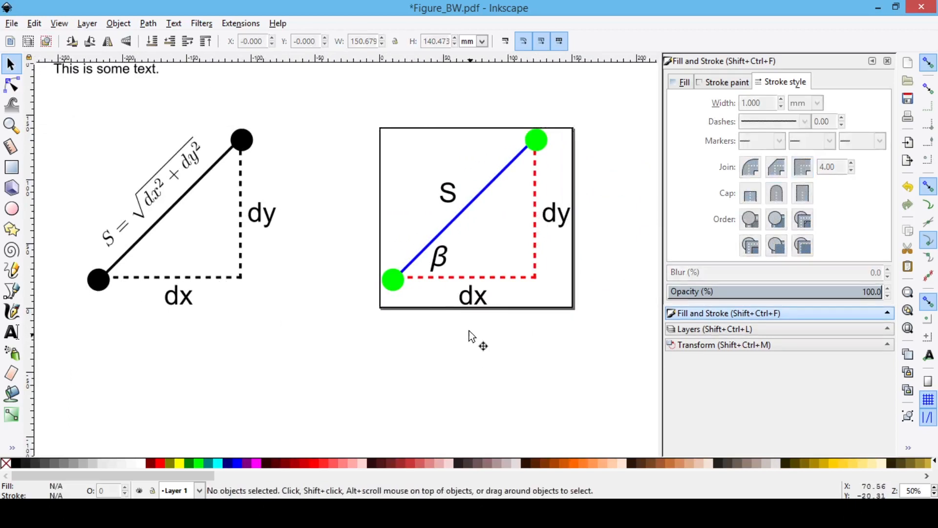
left_click(442, 308)
left_click_drag(446, 308, 443, 103)
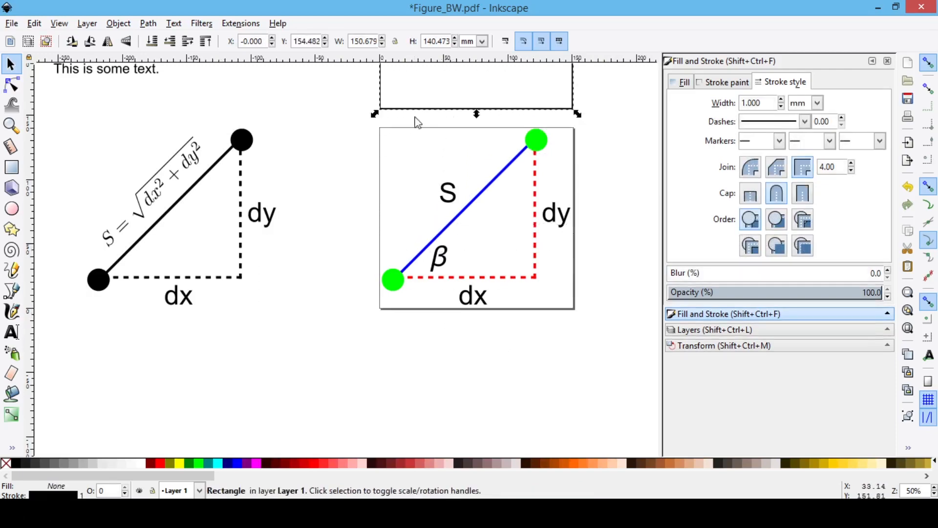
Step: Save the coloured triangle figure as a PDF named Figure_Color with the default export options
left_click(12, 23)
left_click(47, 125)
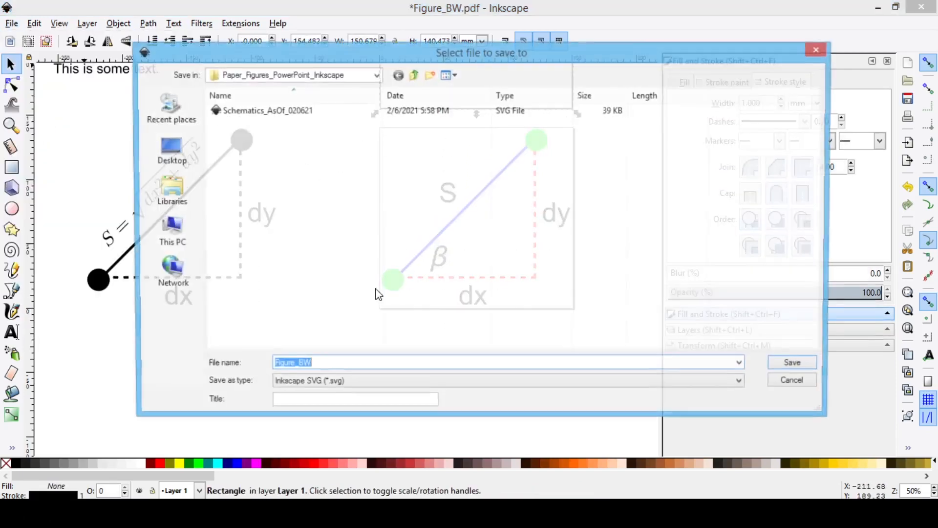
left_click(306, 385)
left_click(387, 180)
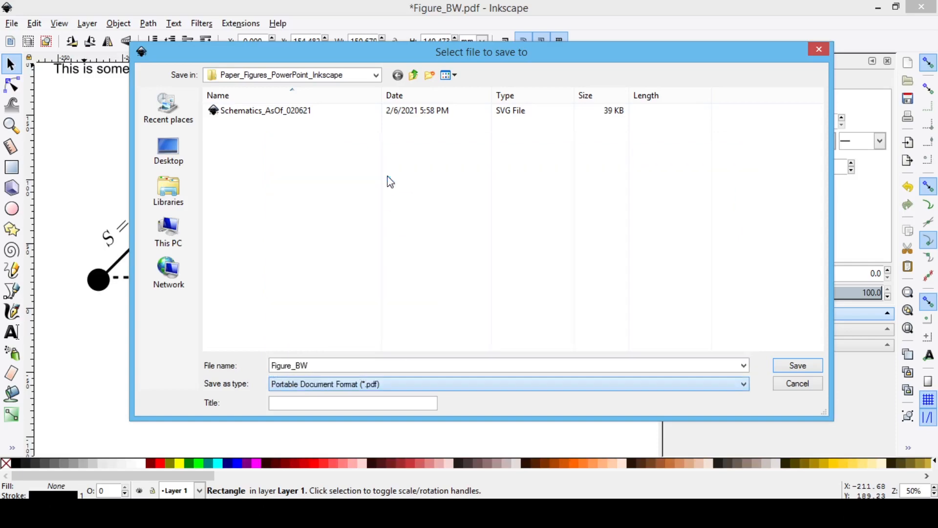
left_click(312, 366)
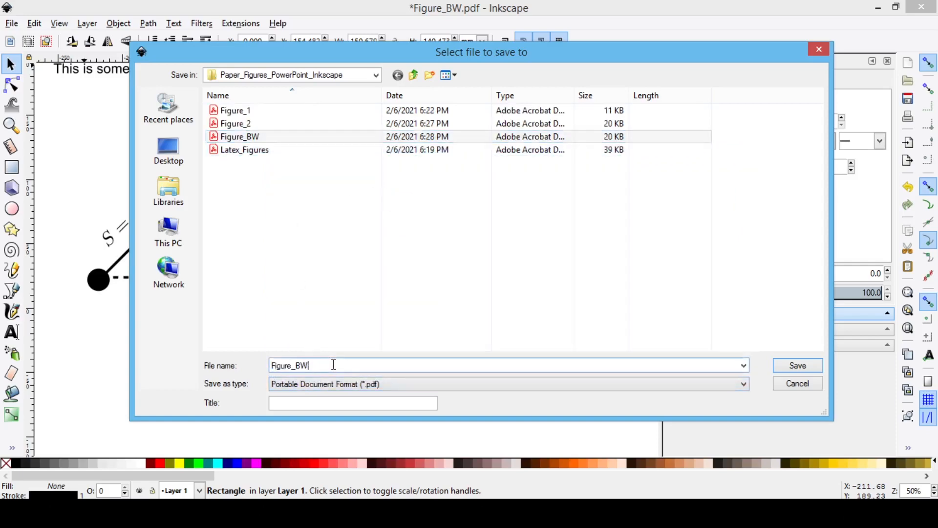
key("BackSpace")
key("BackSpace")
type("C")
key("Return")
key("Return")
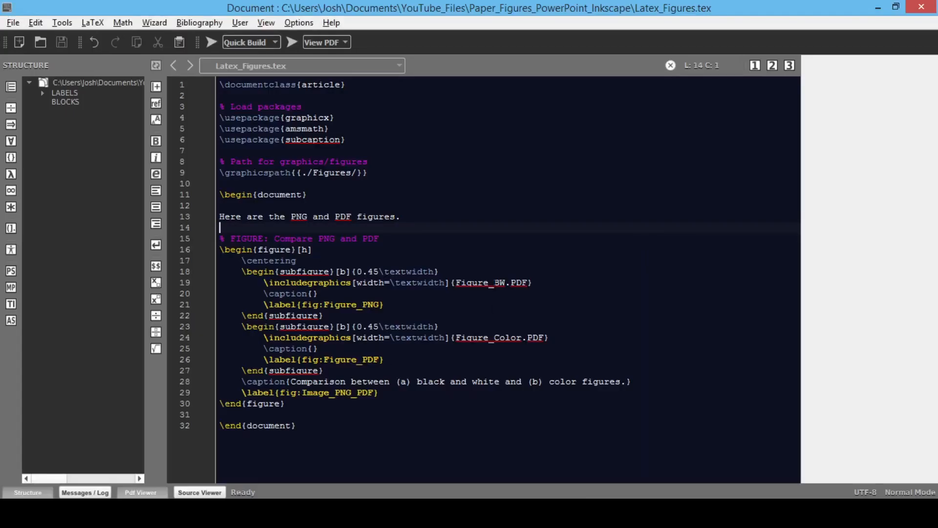
Step: Compile Latex_Figures.tex in the LaTeX editor to build the document with the black-and-white and colour figures
left_click(576, 316)
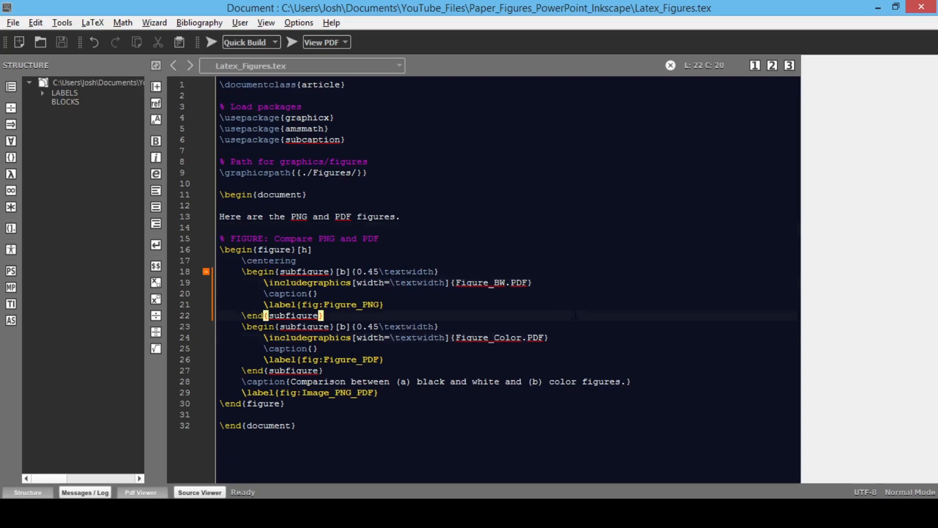
left_click(211, 42)
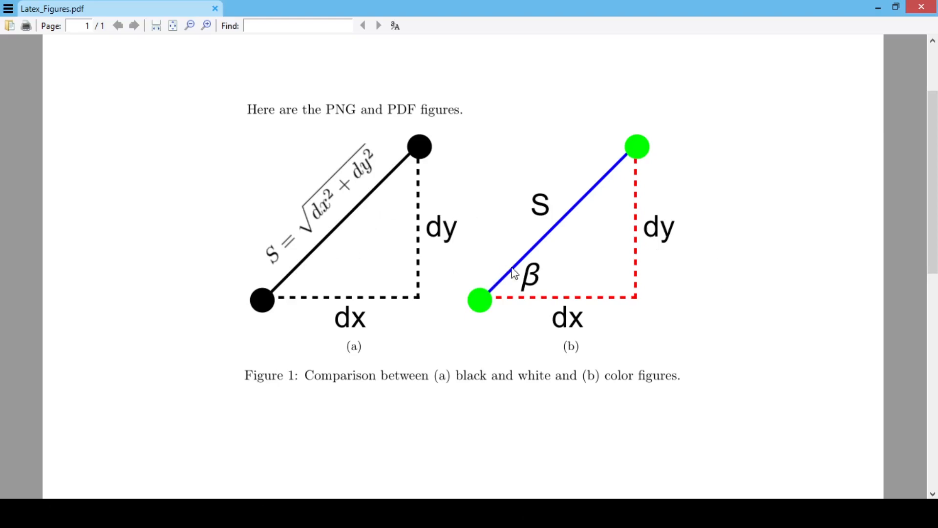
Step: Examine the edge sharpness of the beta label and the square-root equation in Latex_Figures.pdf, and return to the Schematics_AsOf_020621 drawing in Inkscape
key("ctrl+2")
scroll(547, 292, "up", 8)
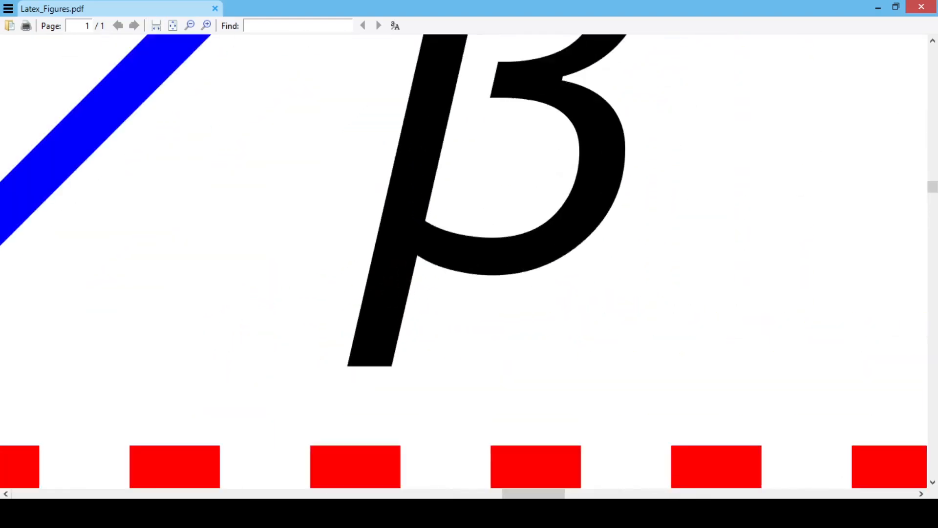
scroll(570, 256, "down", 8)
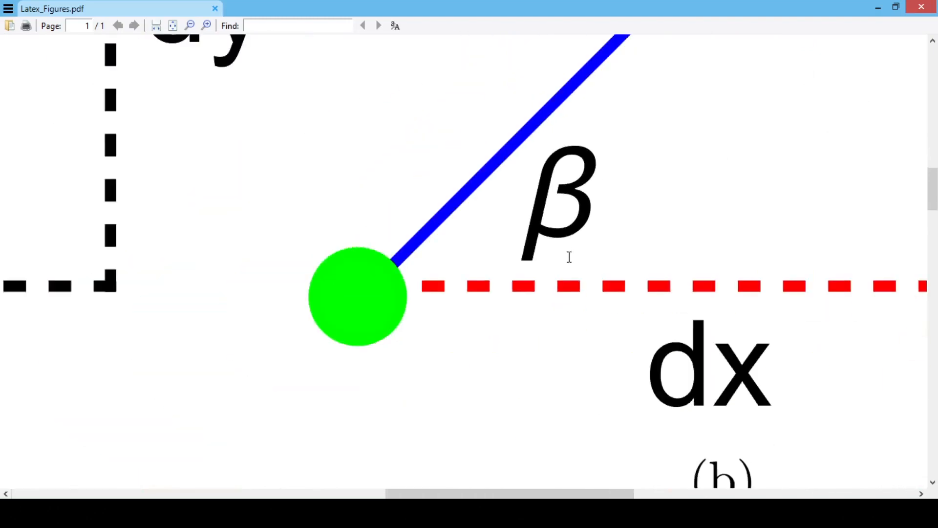
scroll(256, 146, "up", 8)
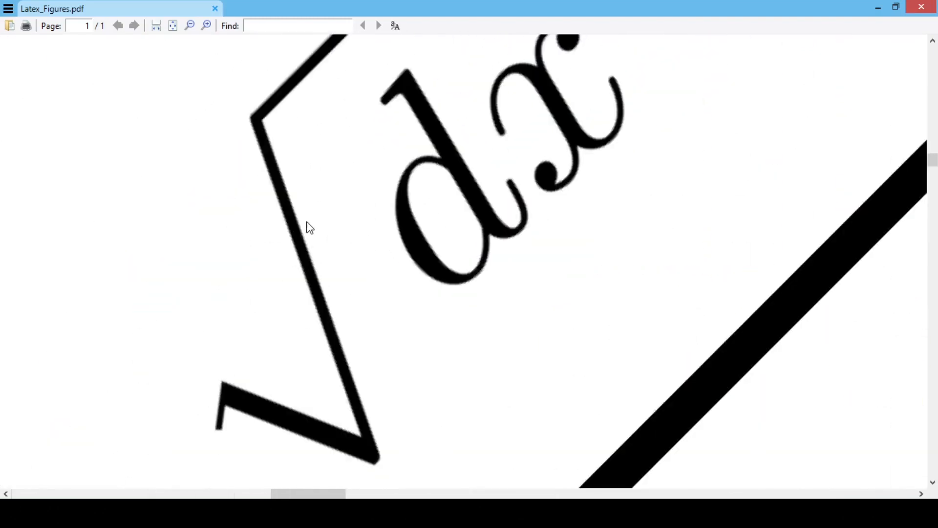
scroll(309, 231, "up", 1)
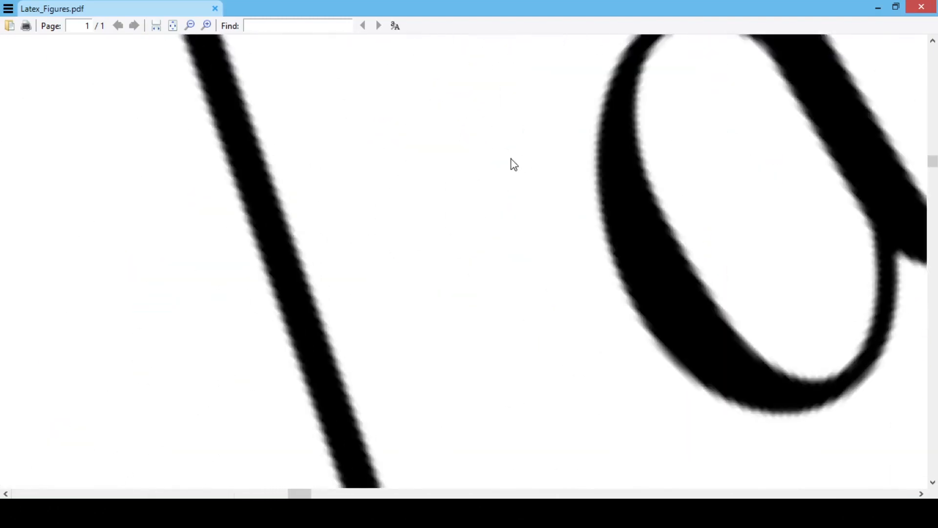
scroll(499, 164, "down", 4)
scroll(481, 168, "up", 2)
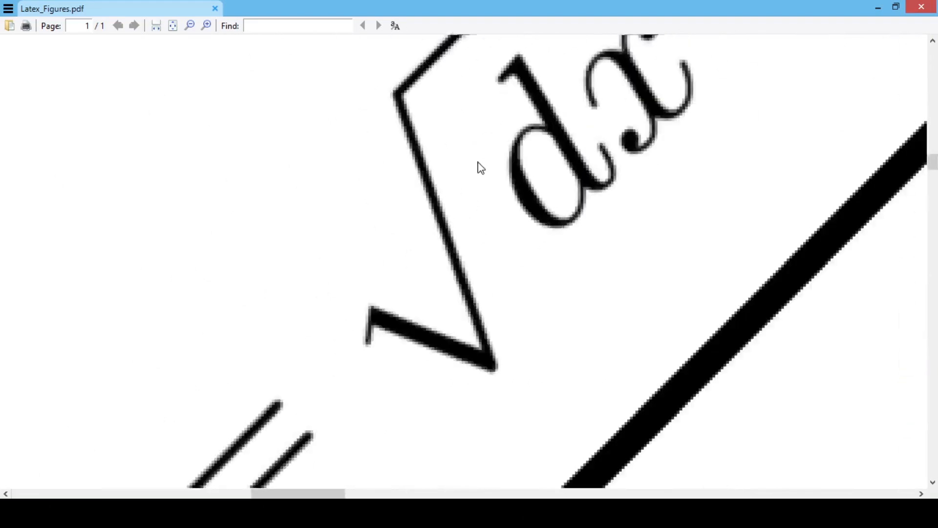
scroll(482, 168, "up", 2)
scroll(464, 175, "down", 3)
key("ctrl+2")
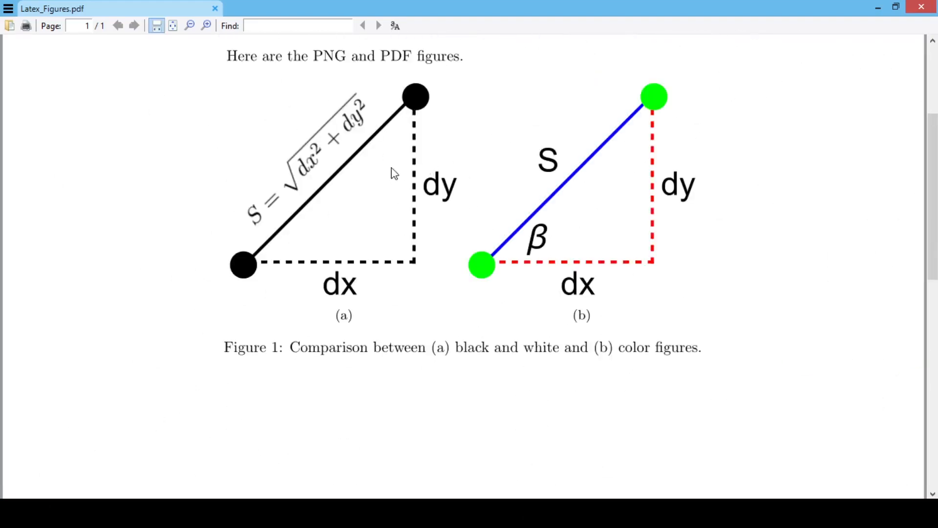
key("alt+Tab")
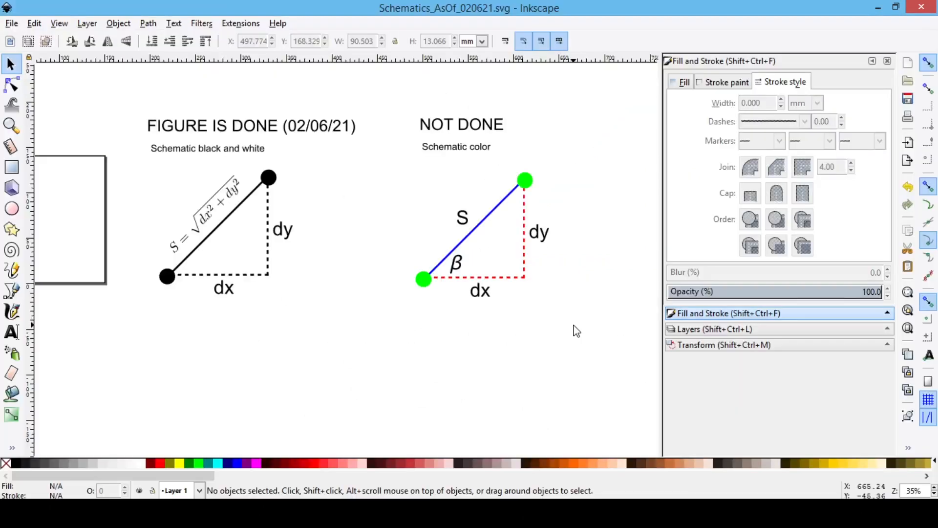